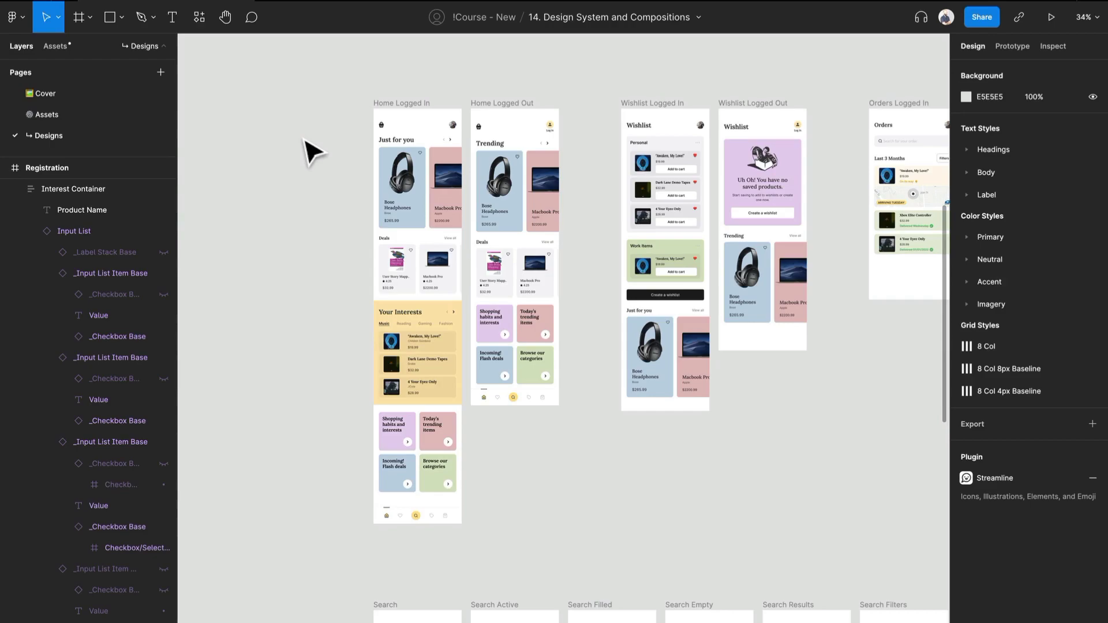
Create an iPhone 13 / 13 Pro frame (390×844) and place it left of Home Logged In
key("f")
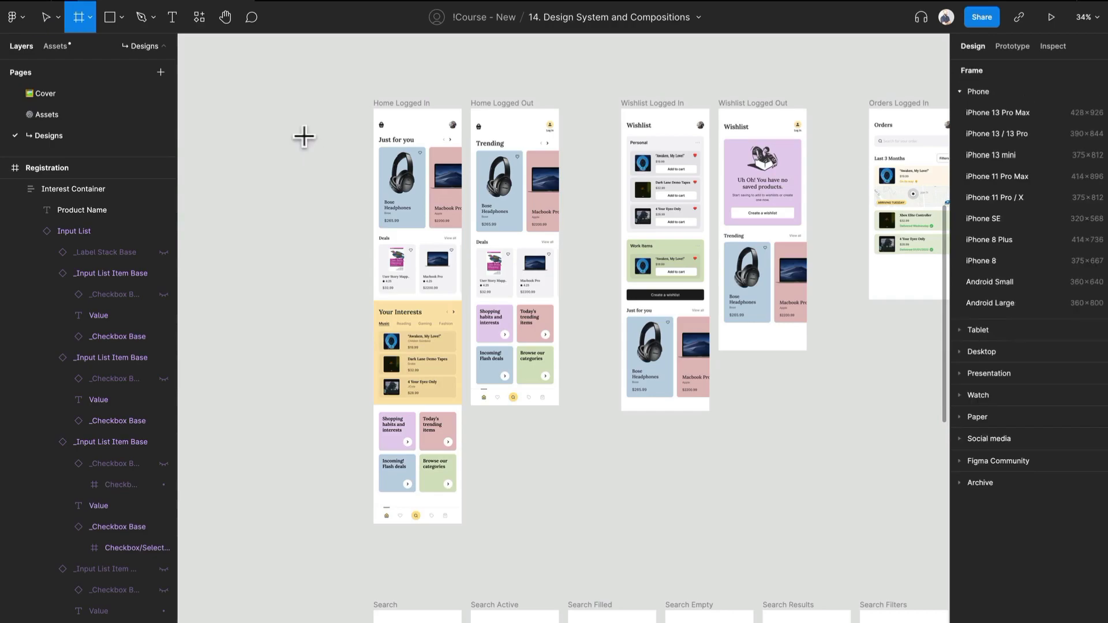
key("ctrl+minus")
left_click(1016, 134)
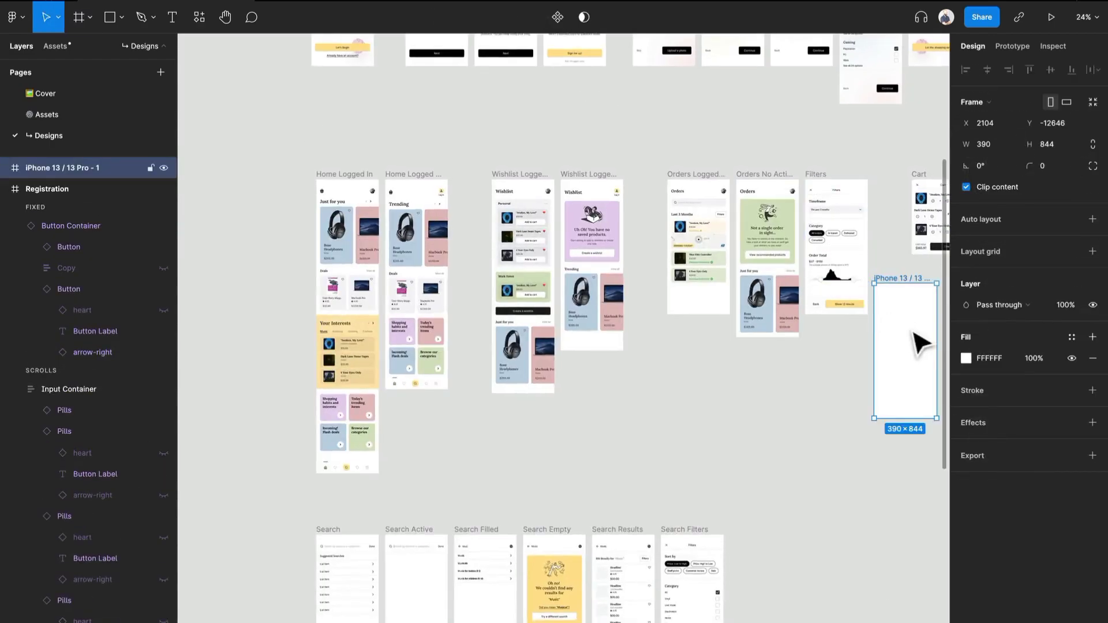
left_click_drag(913, 333, 306, 240)
Rename the new frame to 'Home'
key("ctrl+r")
type("Home")
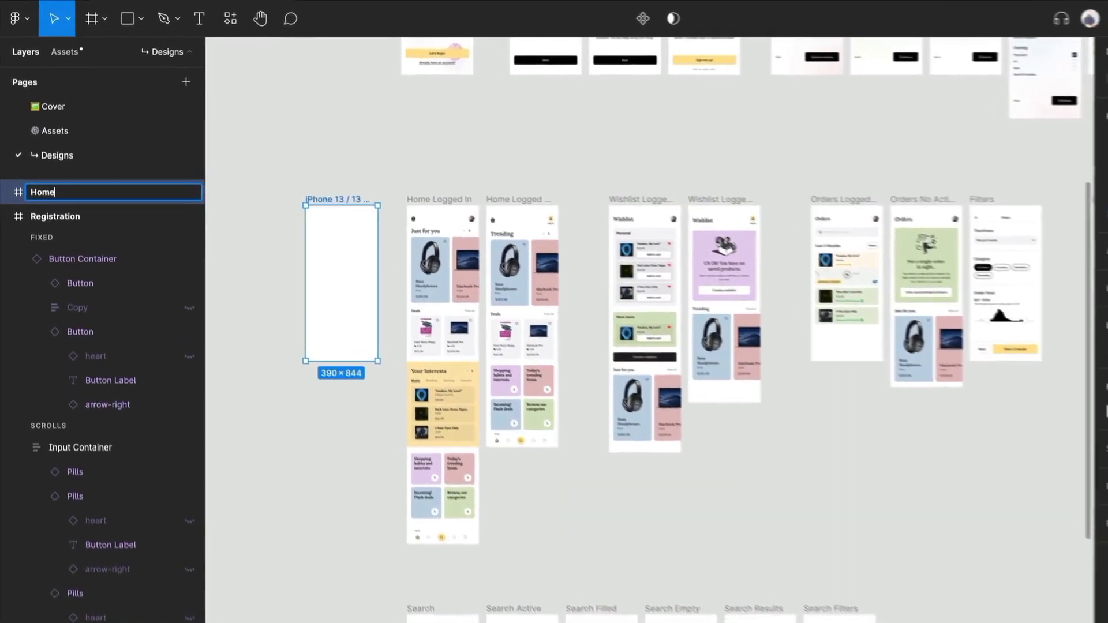
key("Return")
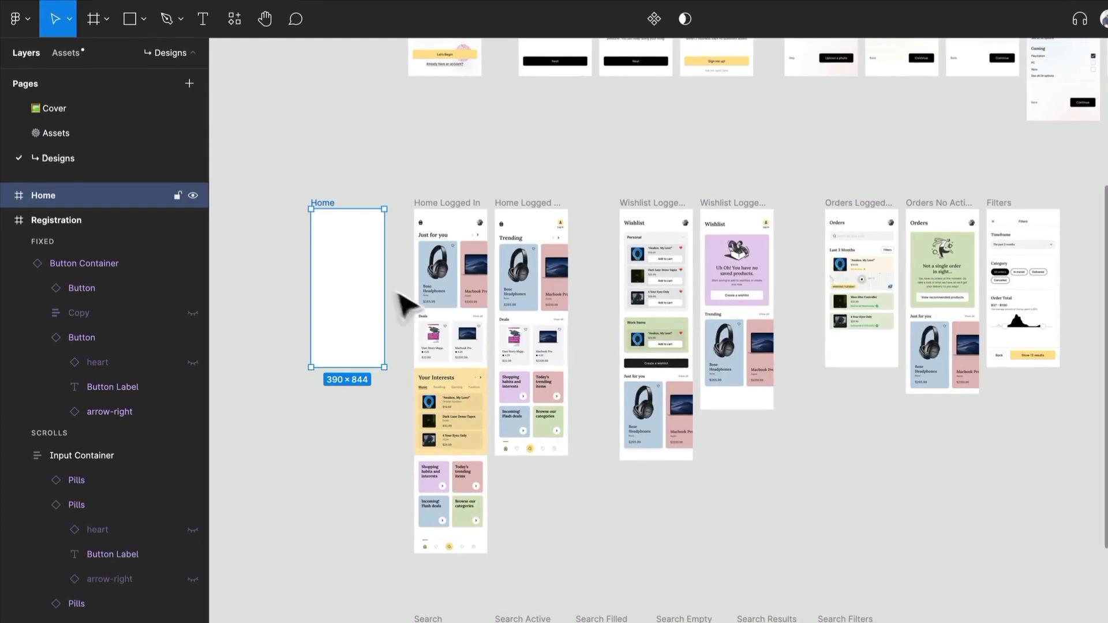
scroll(426, 309, "up", 3)
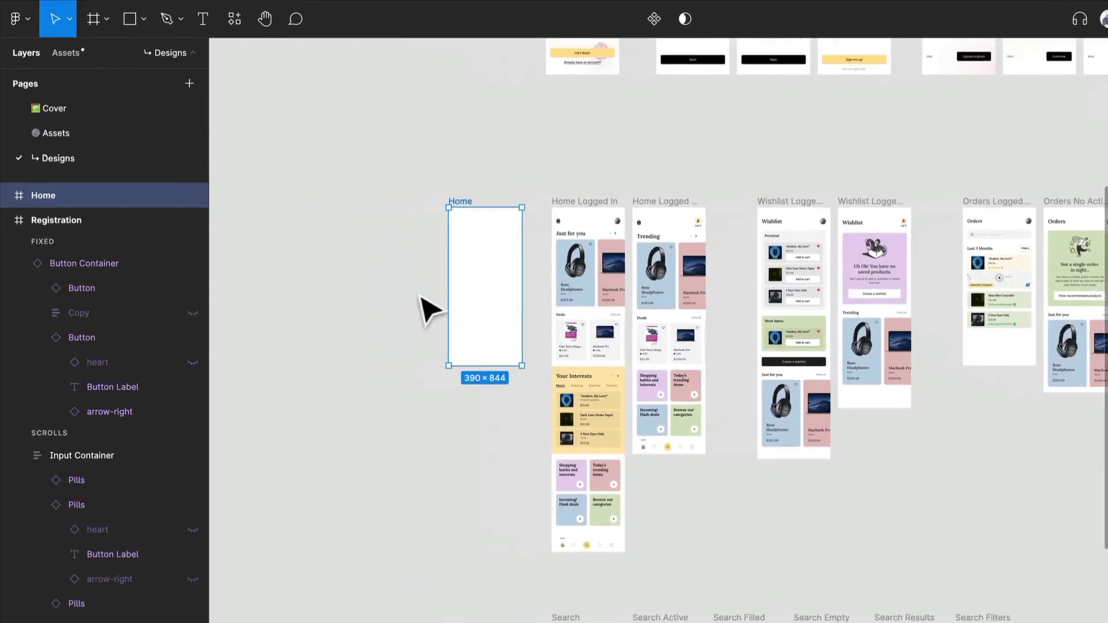
scroll(425, 310, "up", 5)
scroll(427, 311, "right", 3)
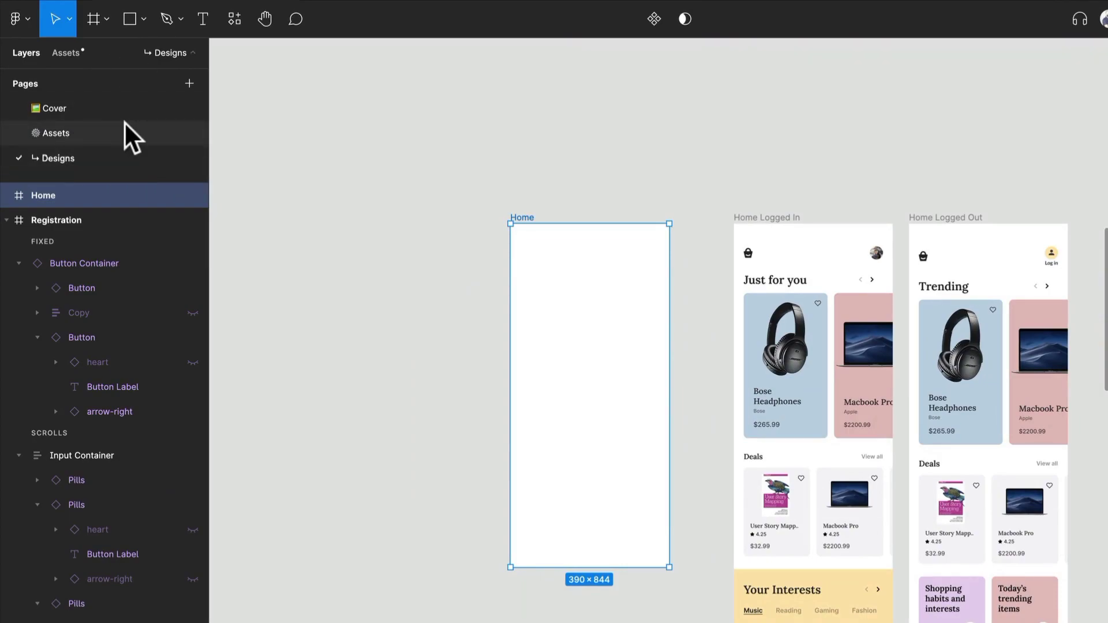
Drag the shop header from the Headers assets onto the top of the Home frame
left_click(124, 123)
left_click(70, 155)
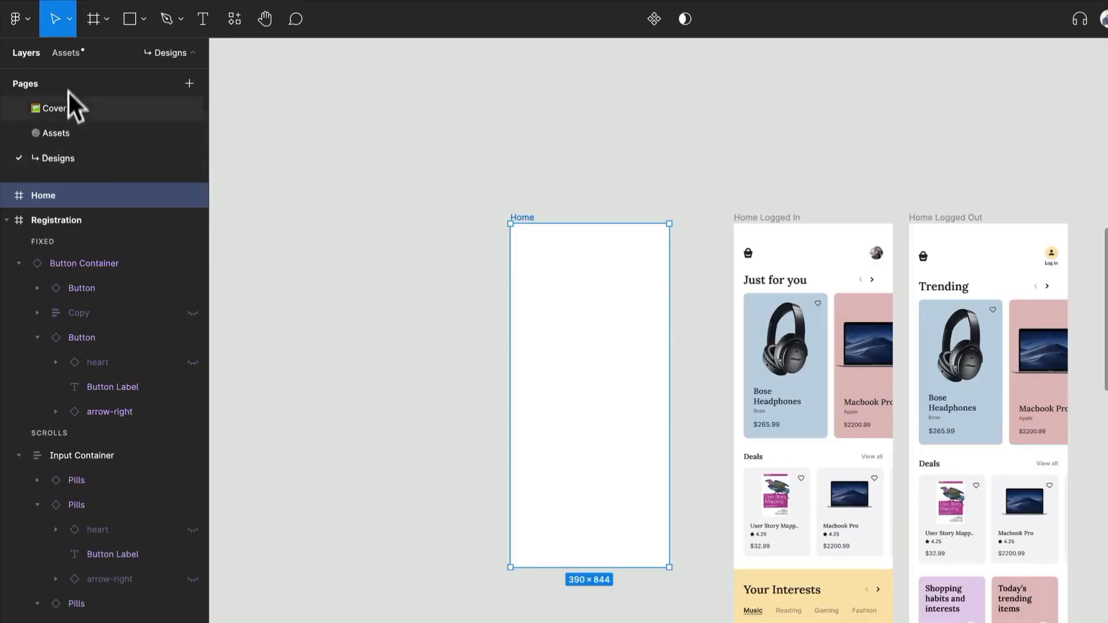
left_click(65, 56)
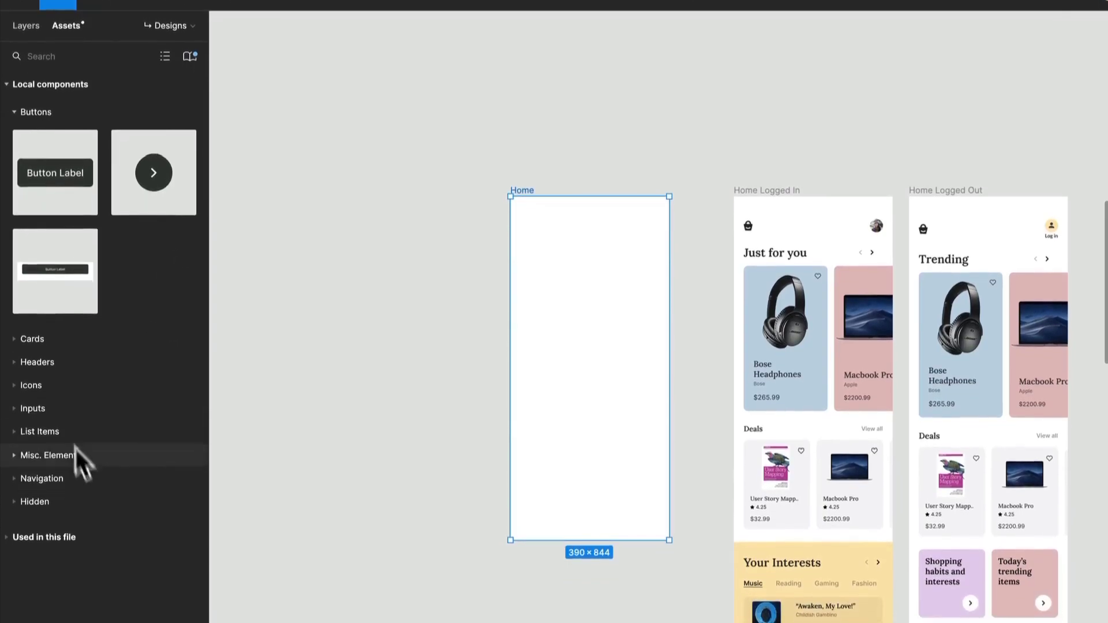
left_click(70, 390)
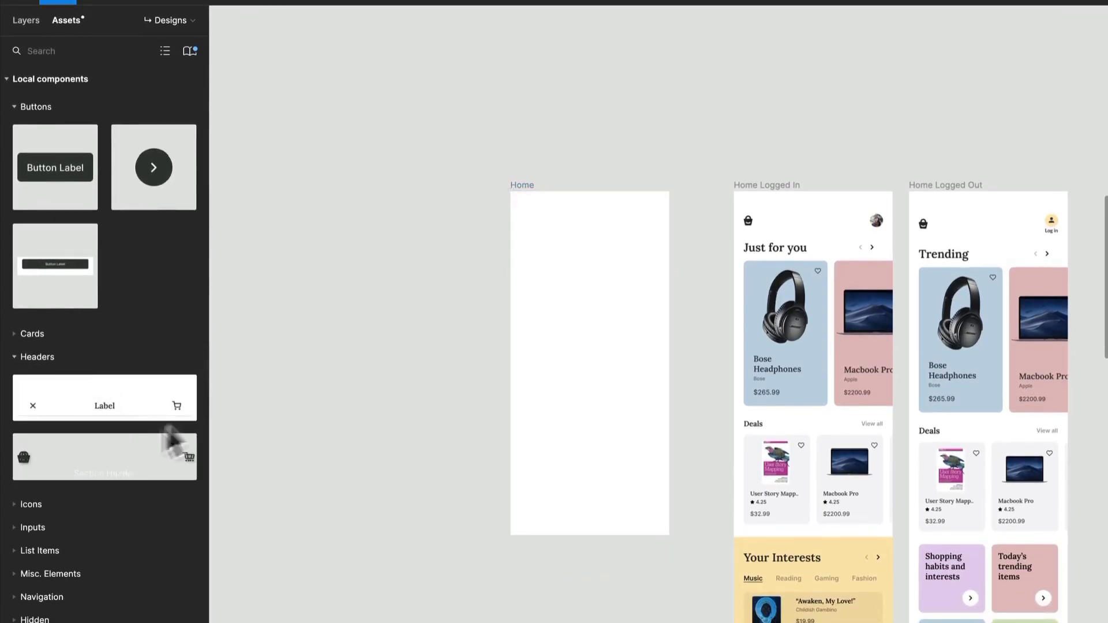
left_click_drag(173, 442, 574, 185)
scroll(606, 271, "up", 3)
Apply the 8 Col layout grid to Home and fit the header to 342 wide at X 24
left_click(445, 123)
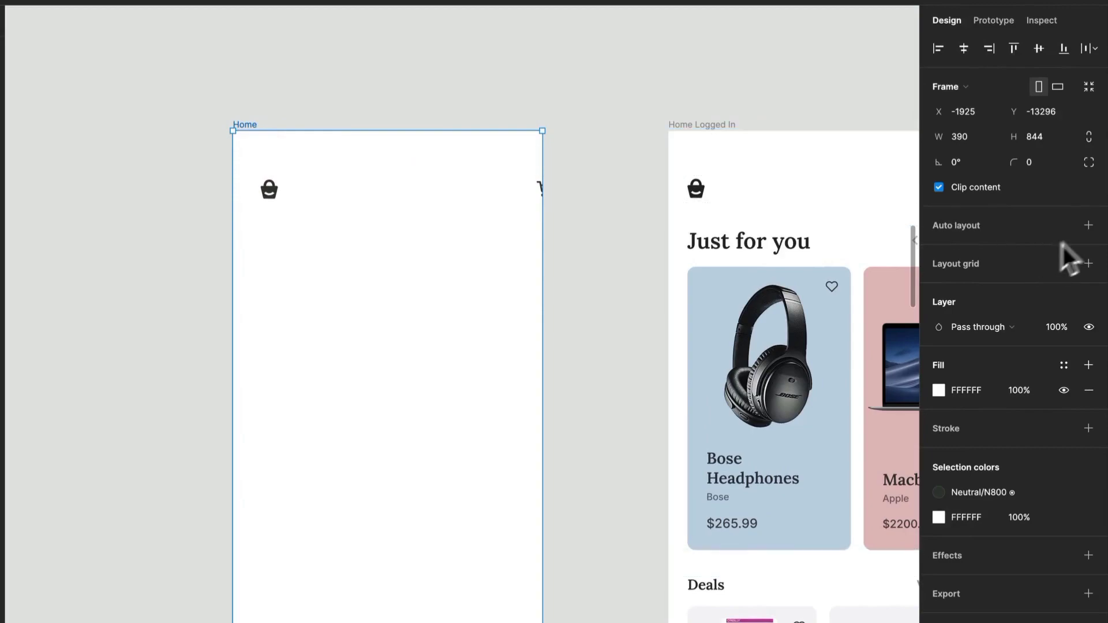
left_click(1064, 260)
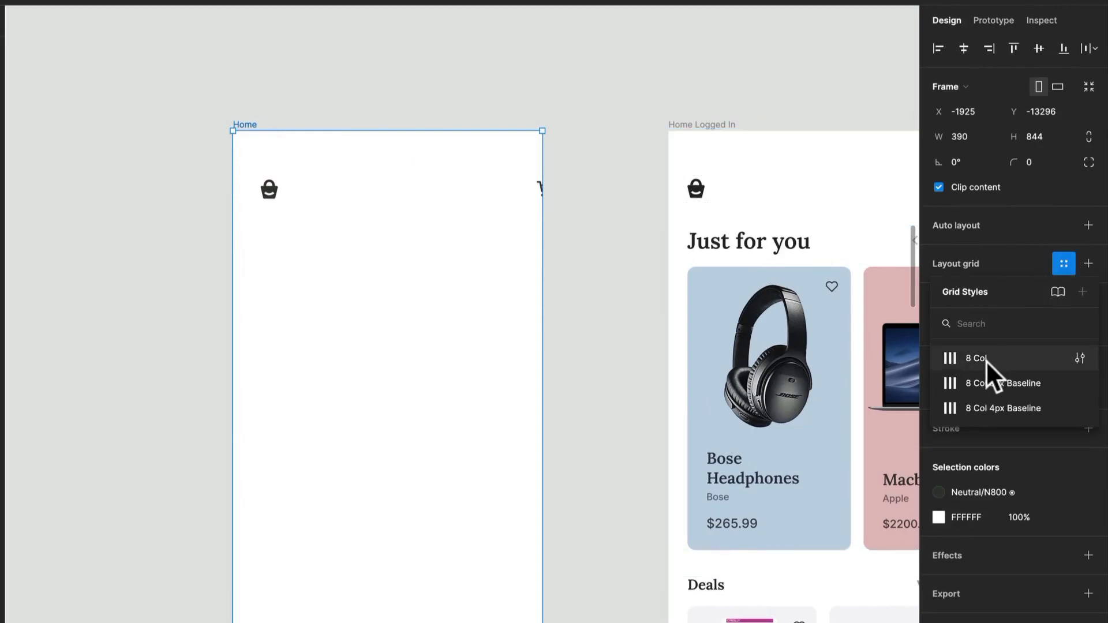
left_click(969, 357)
left_click(267, 194)
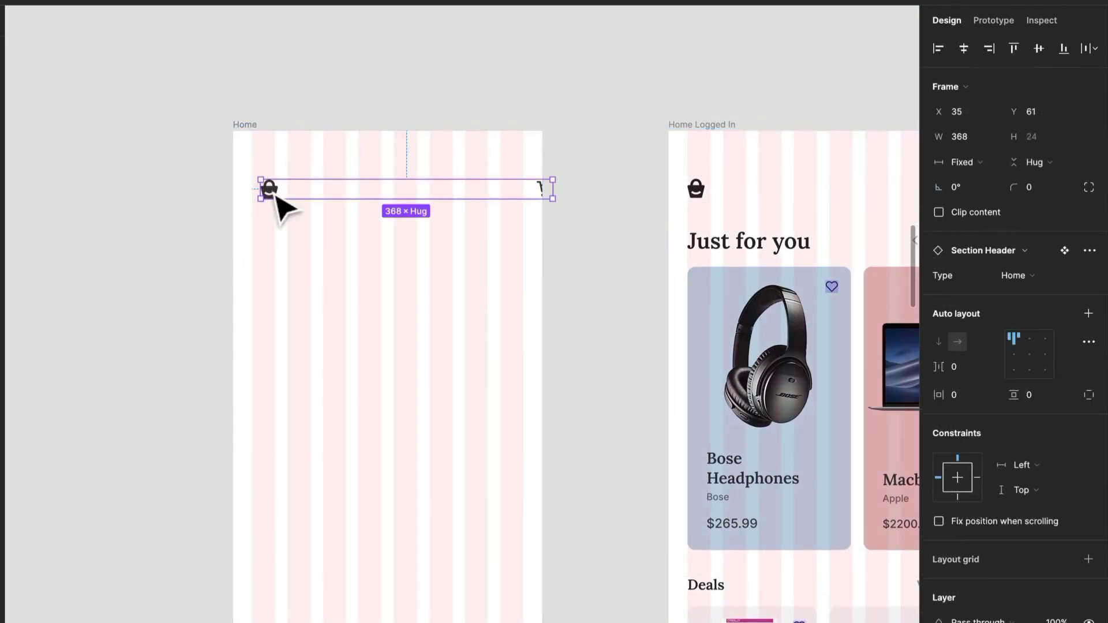
left_click_drag(275, 194, 266, 182)
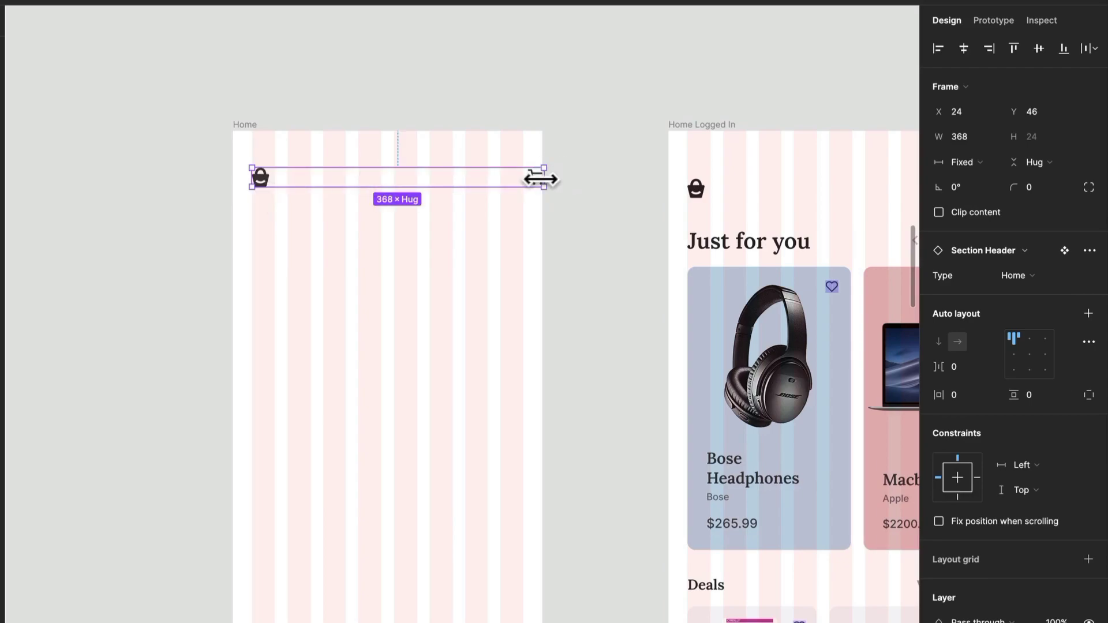
left_click_drag(541, 179, 521, 178)
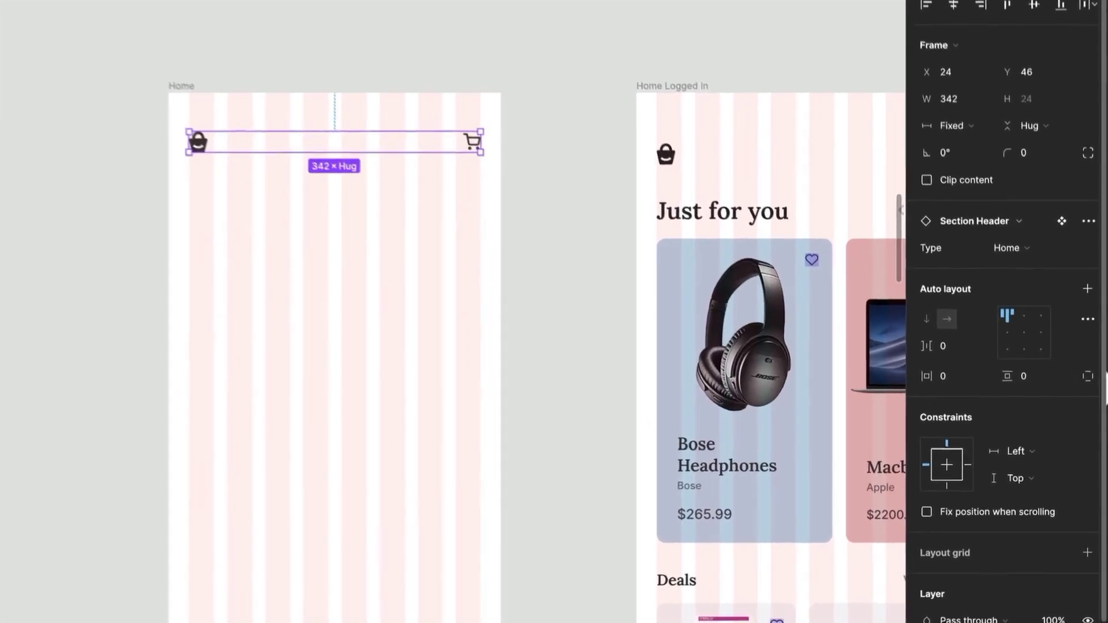
Give the header 48 top padding and move it up to Y 0
left_click(427, 261)
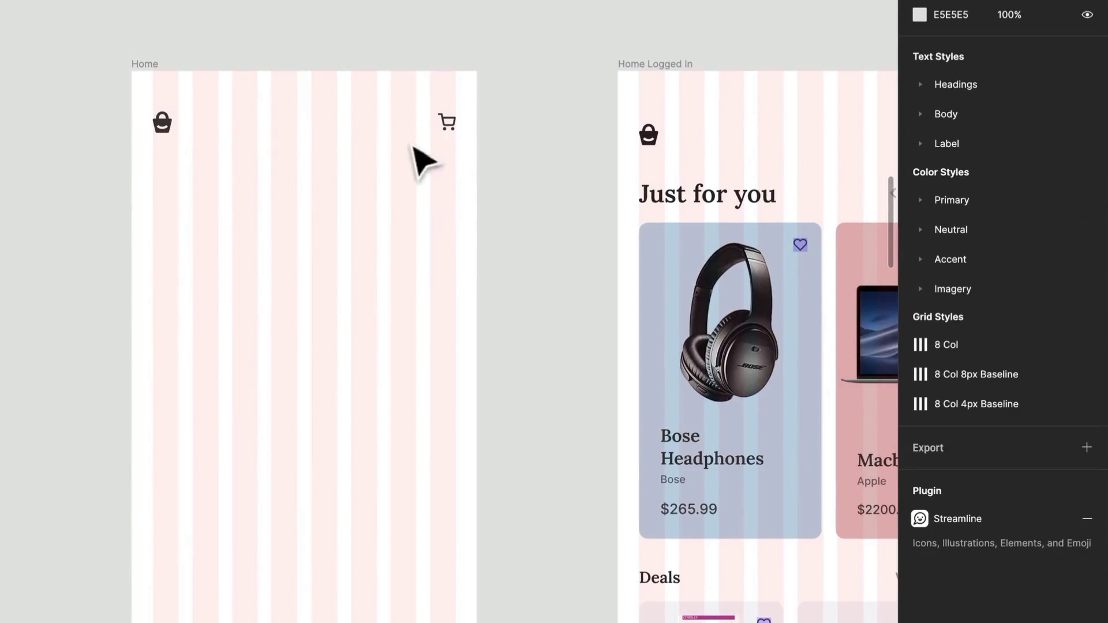
left_click(440, 128)
left_click(1087, 366)
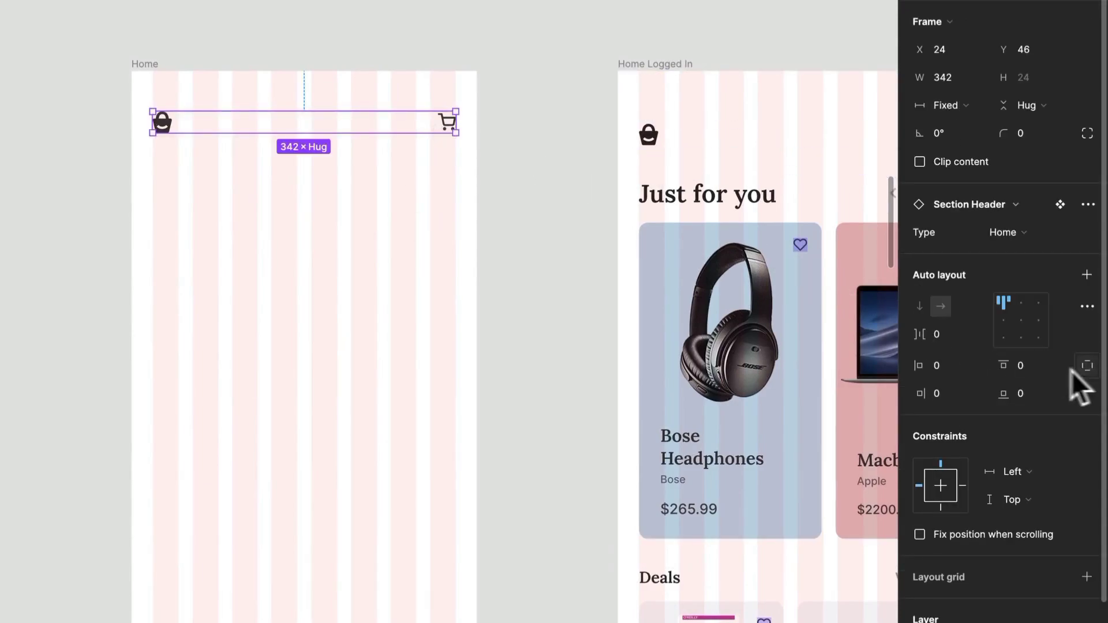
type("48")
key("Return")
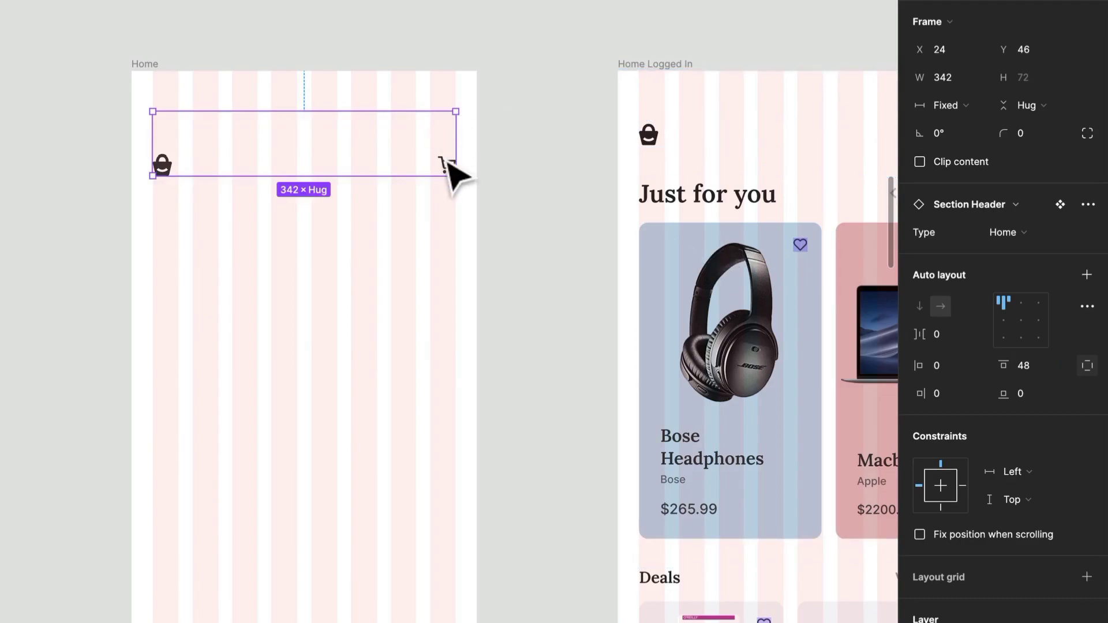
left_click_drag(453, 173, 456, 136)
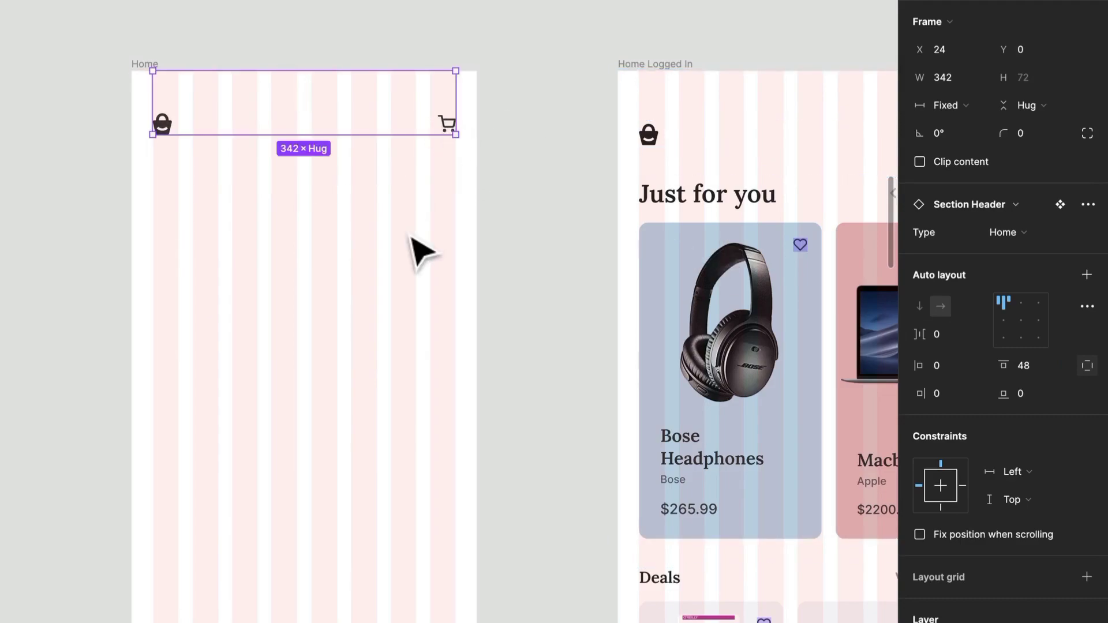
left_click(418, 250)
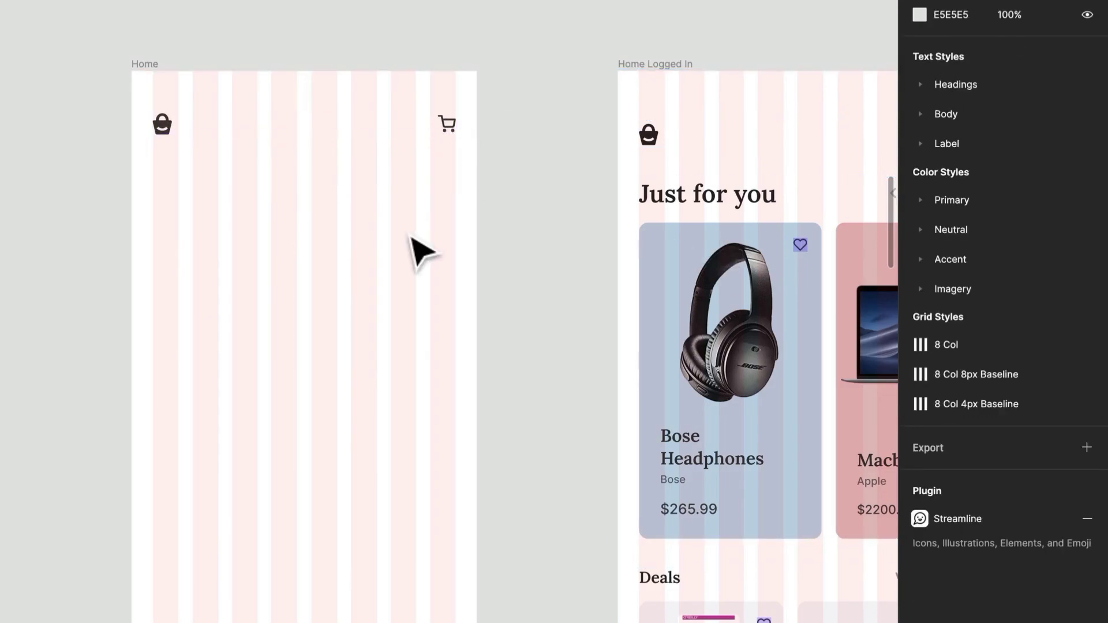
Recolor the header's cart icon to the Neutral/N400 color style
double_click(451, 129)
left_click(451, 130)
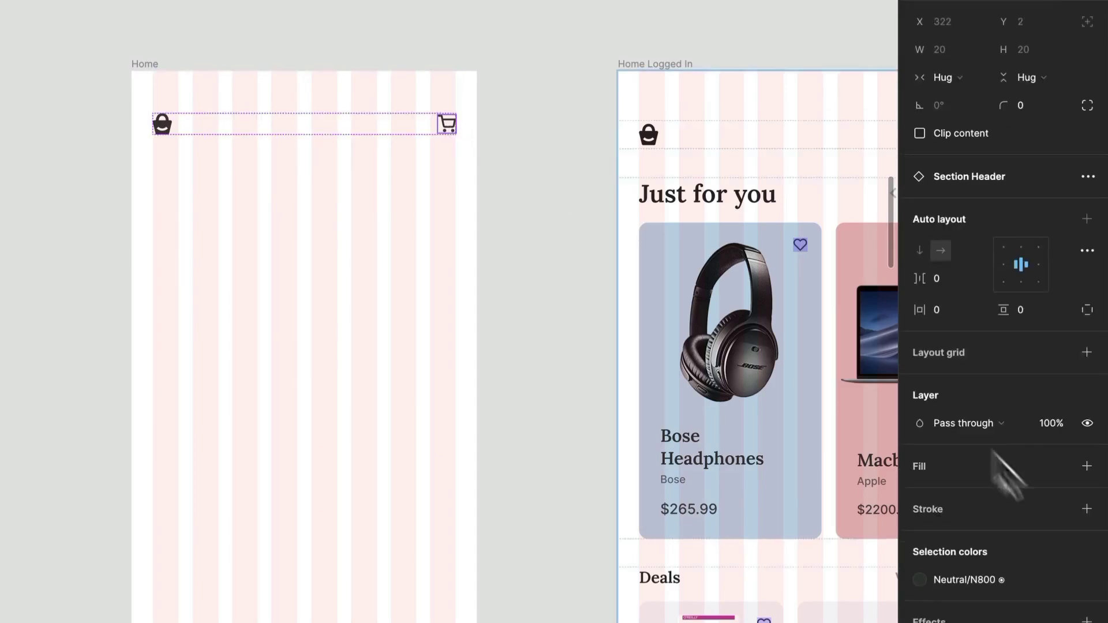
left_click(980, 577)
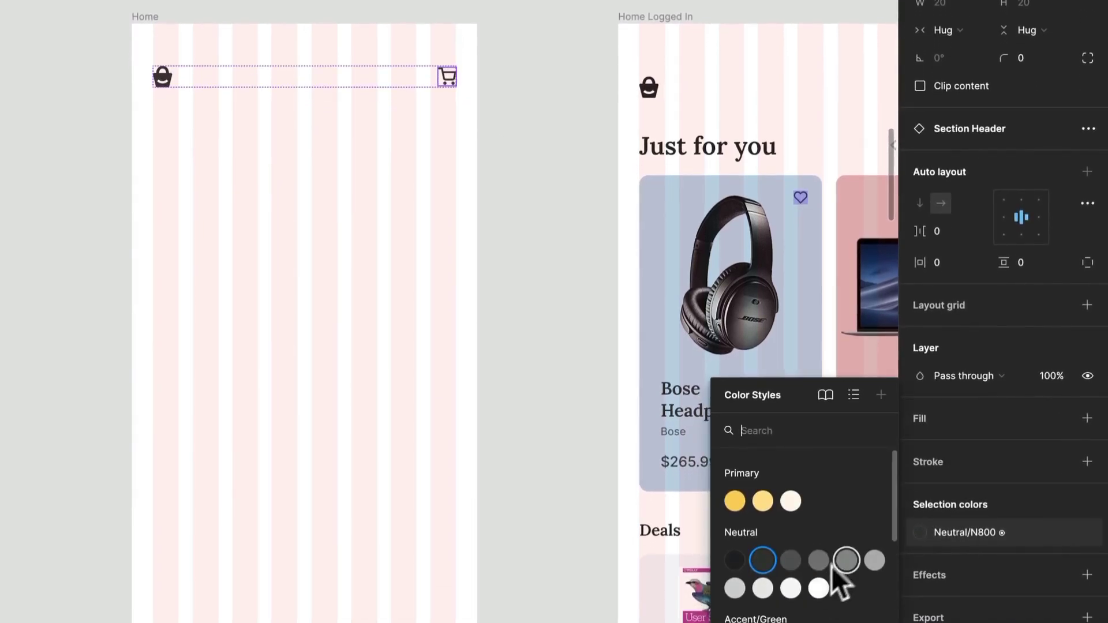
left_click(822, 564)
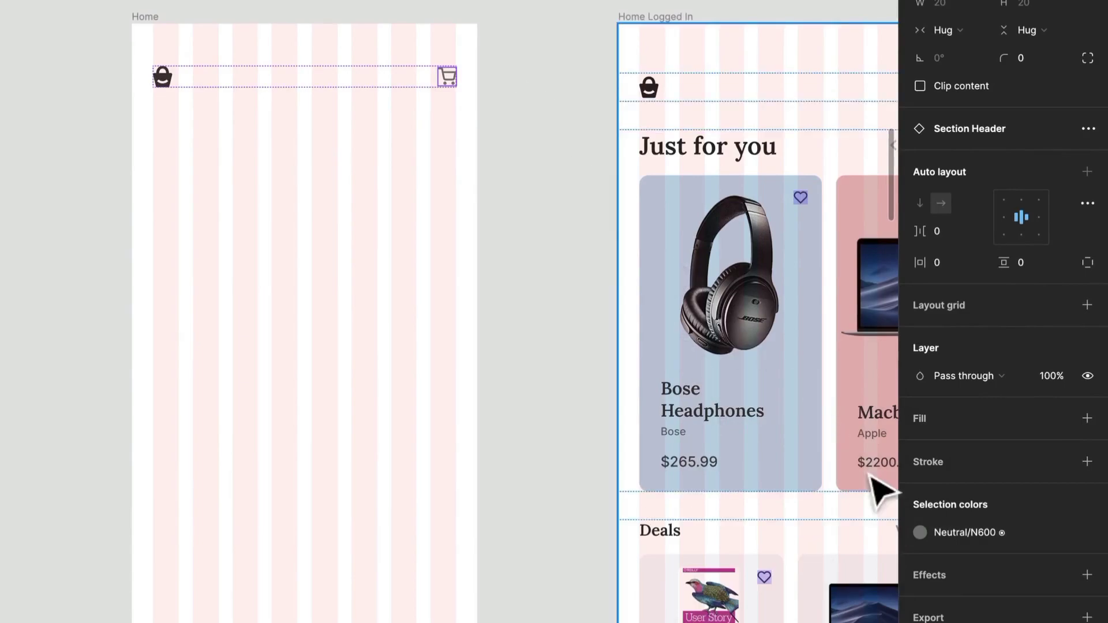
left_click(970, 535)
left_click(875, 558)
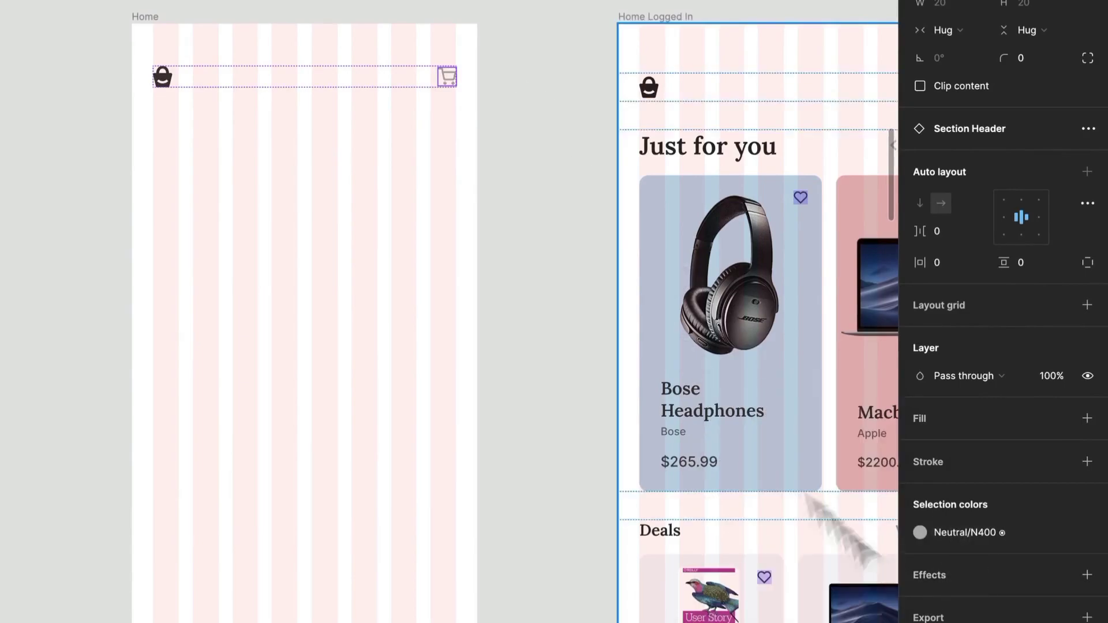
left_click(563, 247)
scroll(562, 247, "down", 2)
scroll(563, 247, "up", 2)
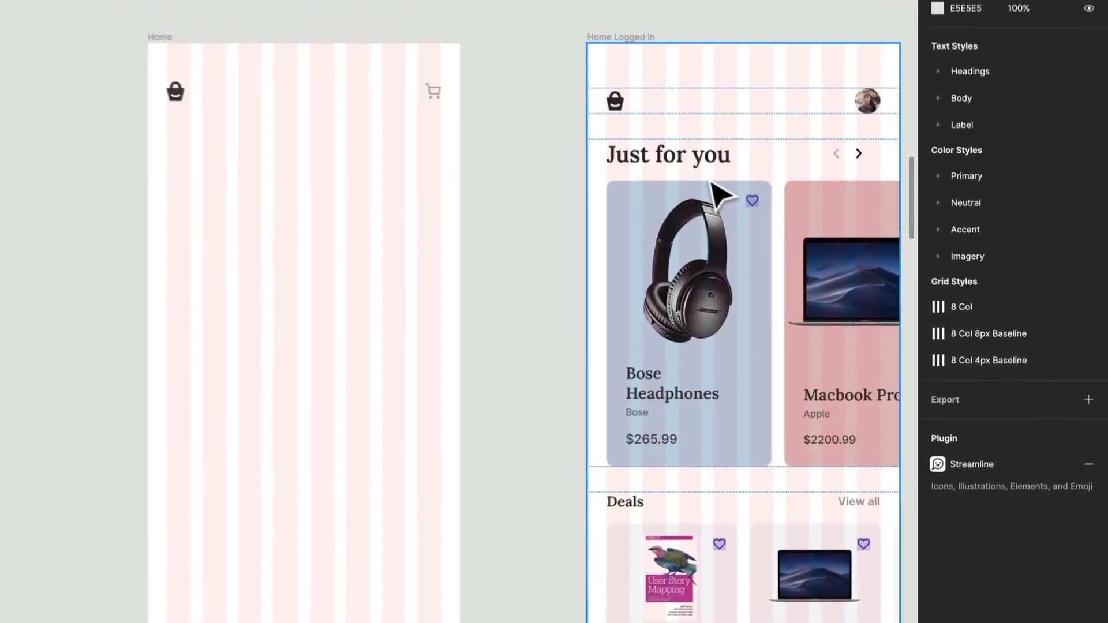
Place a Section Header component into Home and set its Type to Featured
left_click(715, 191)
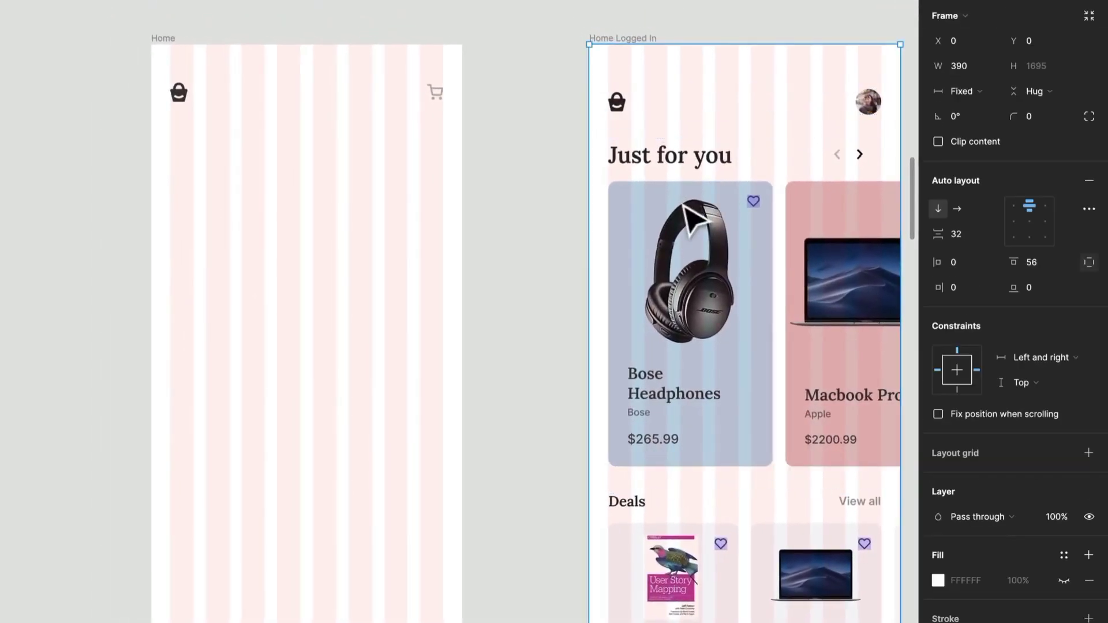
left_click(270, 194)
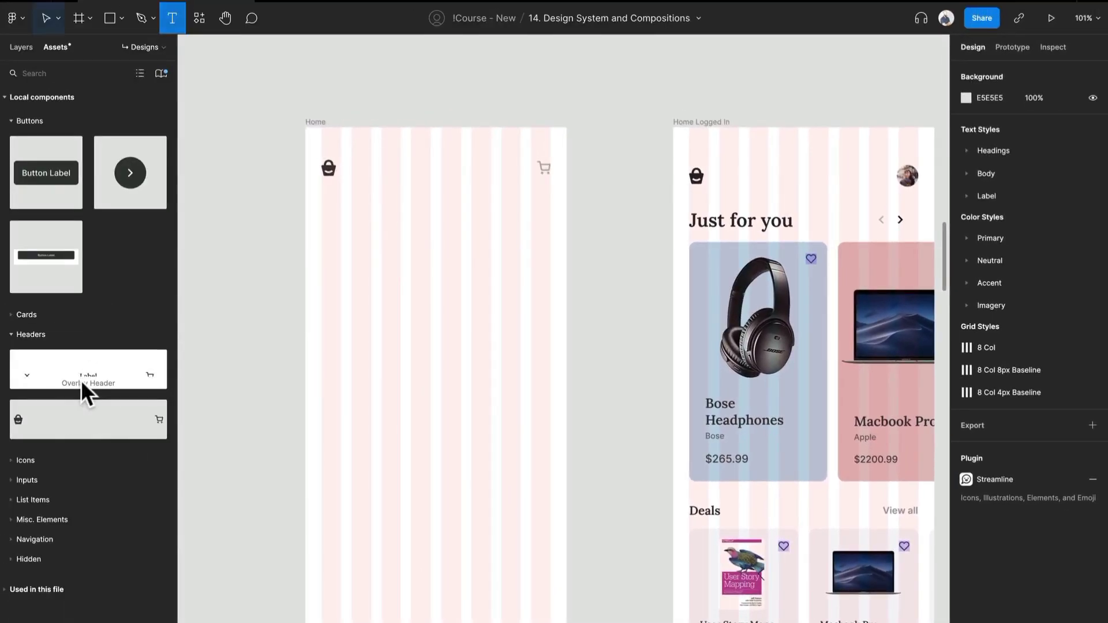
double_click(102, 427)
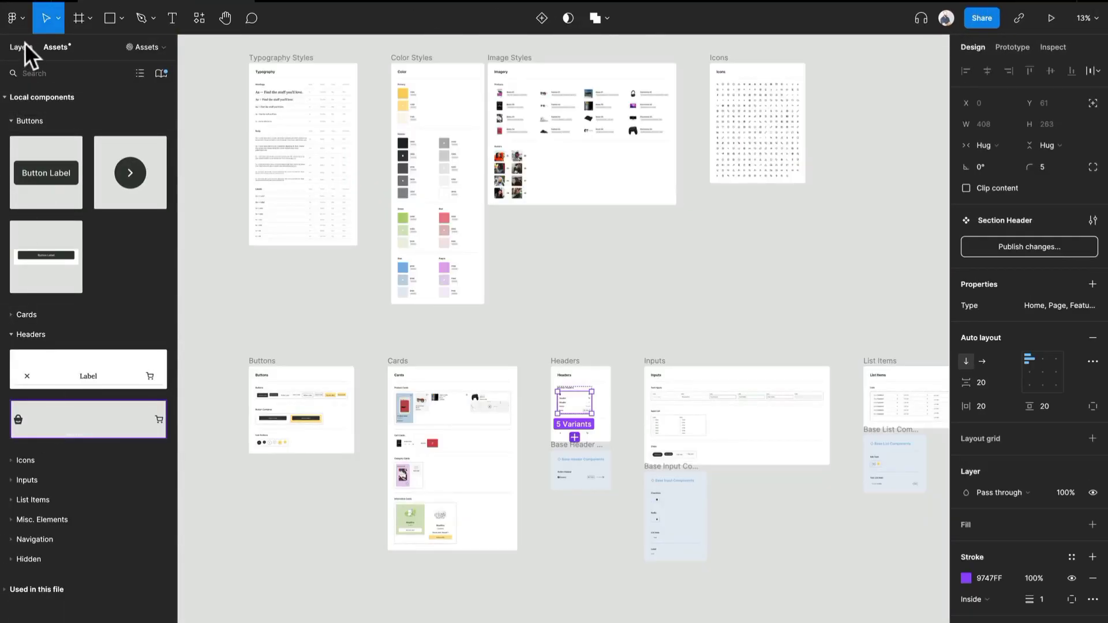
left_click(25, 43)
left_click(70, 135)
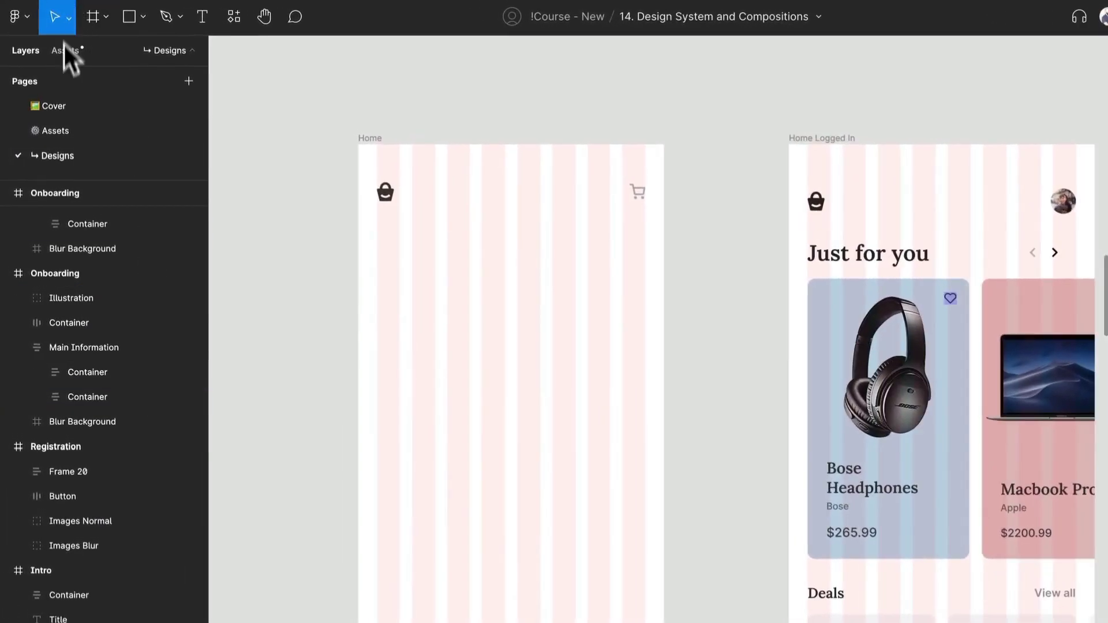
left_click(56, 47)
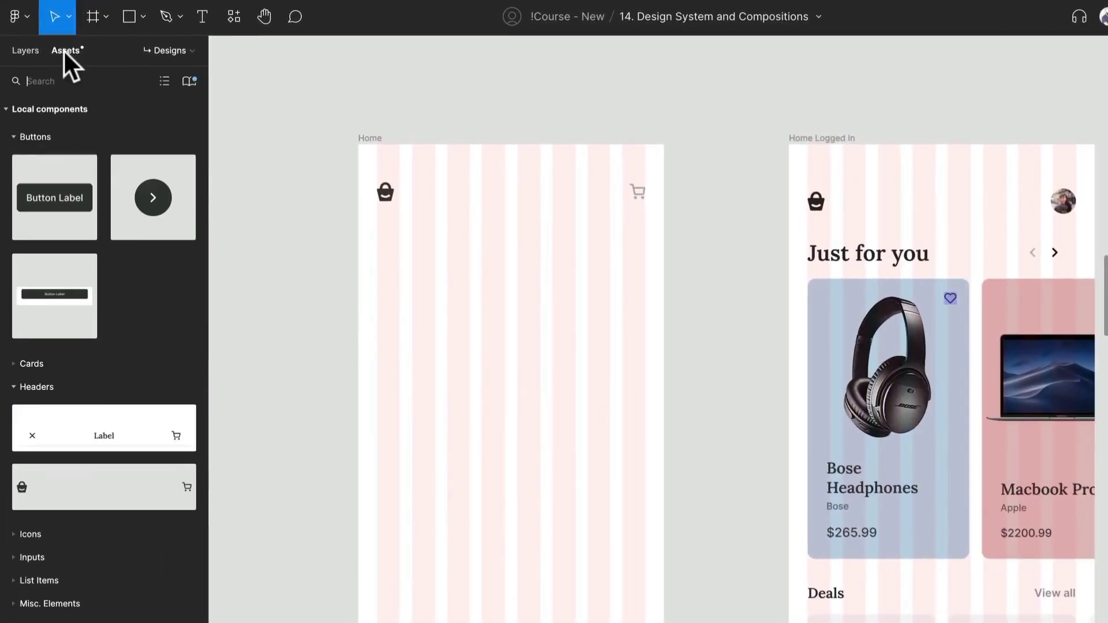
left_click_drag(109, 483, 497, 314)
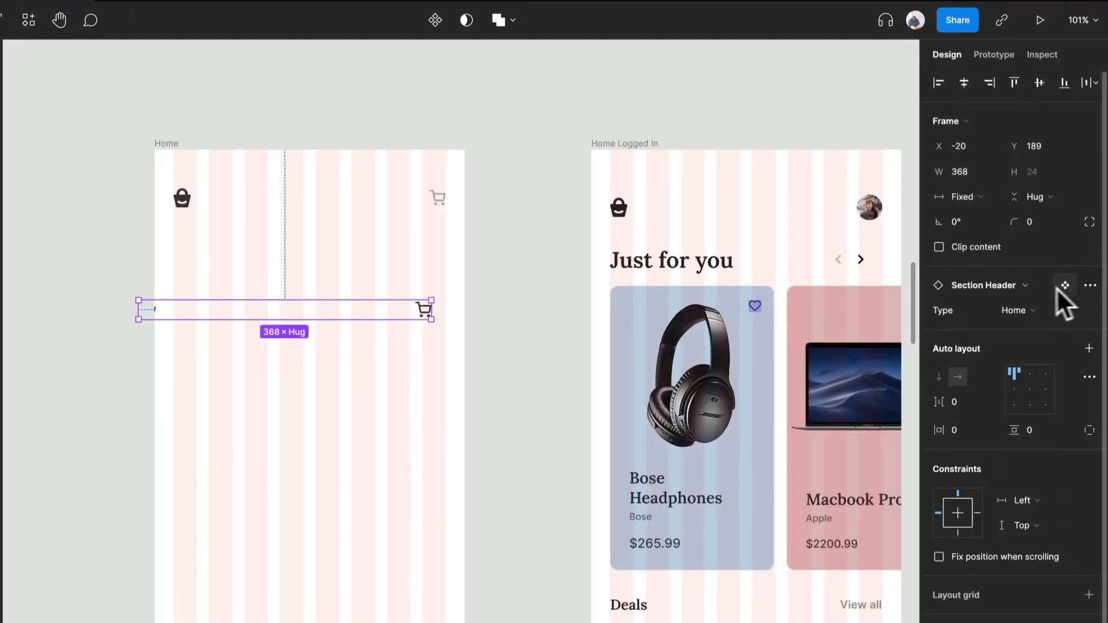
left_click(1028, 310)
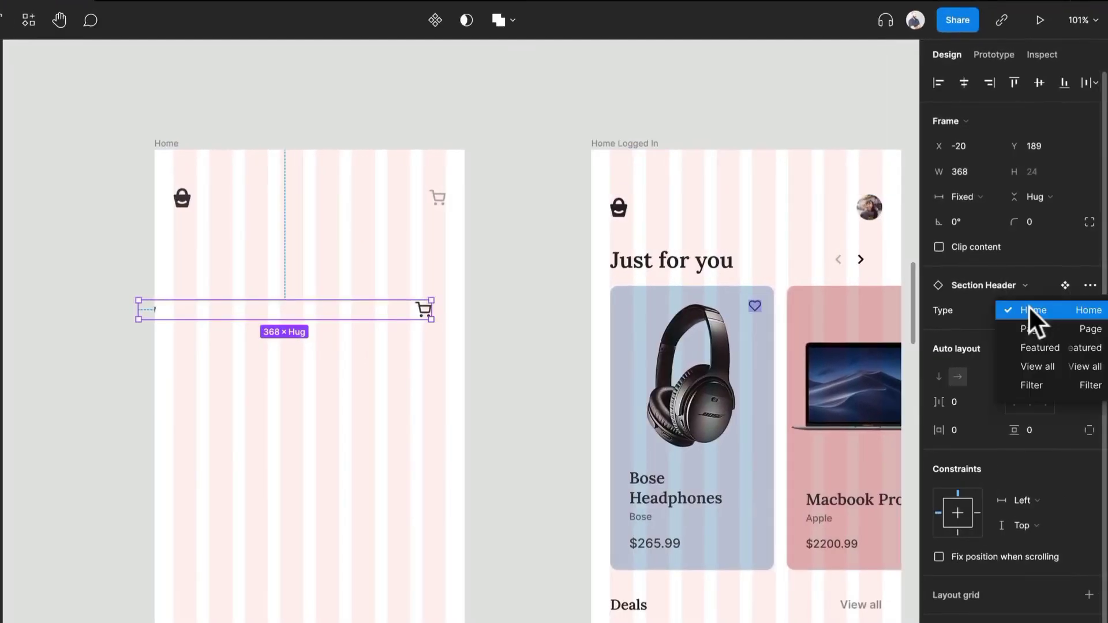
left_click(1045, 349)
Move the section header to X 24, narrow it to 342, and retitle it 'Just for you'
left_click_drag(176, 318, 212, 254)
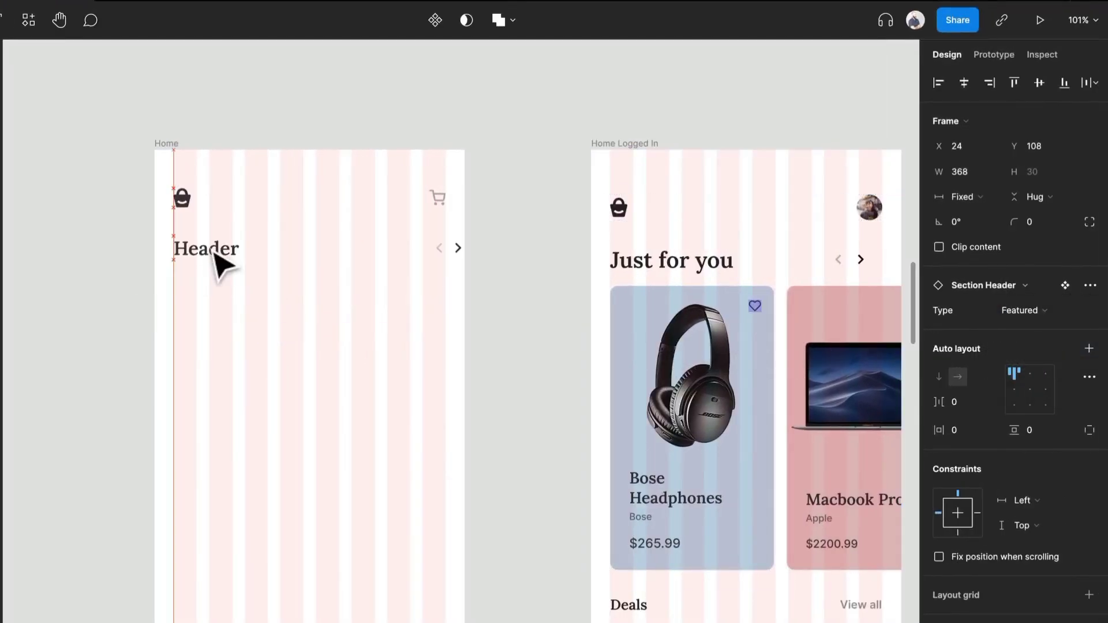
left_click_drag(468, 247, 449, 246)
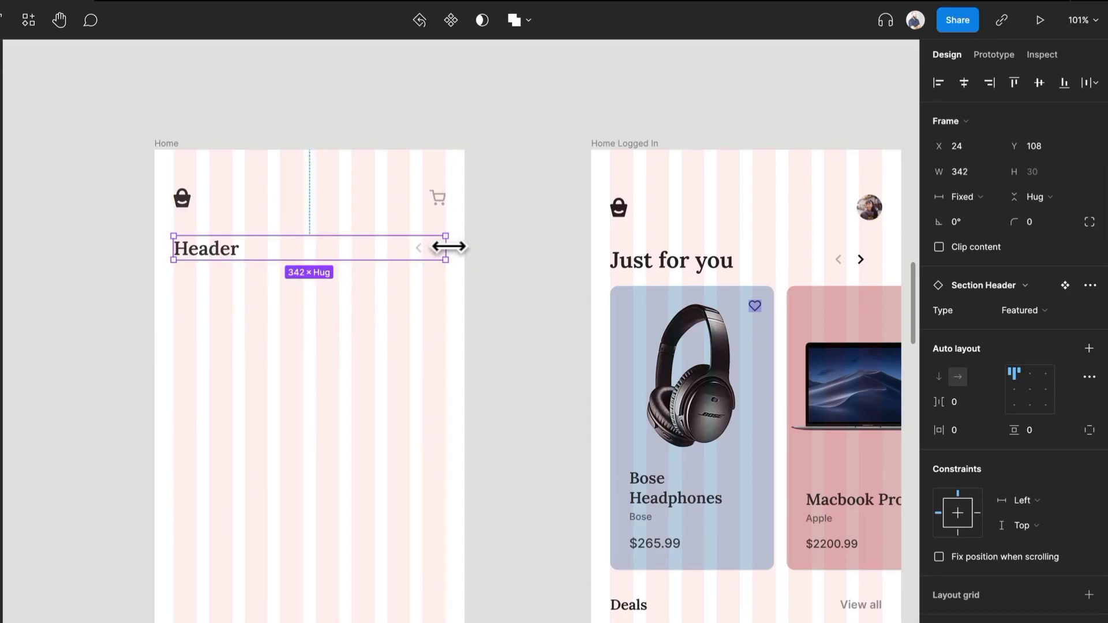
double_click(217, 253)
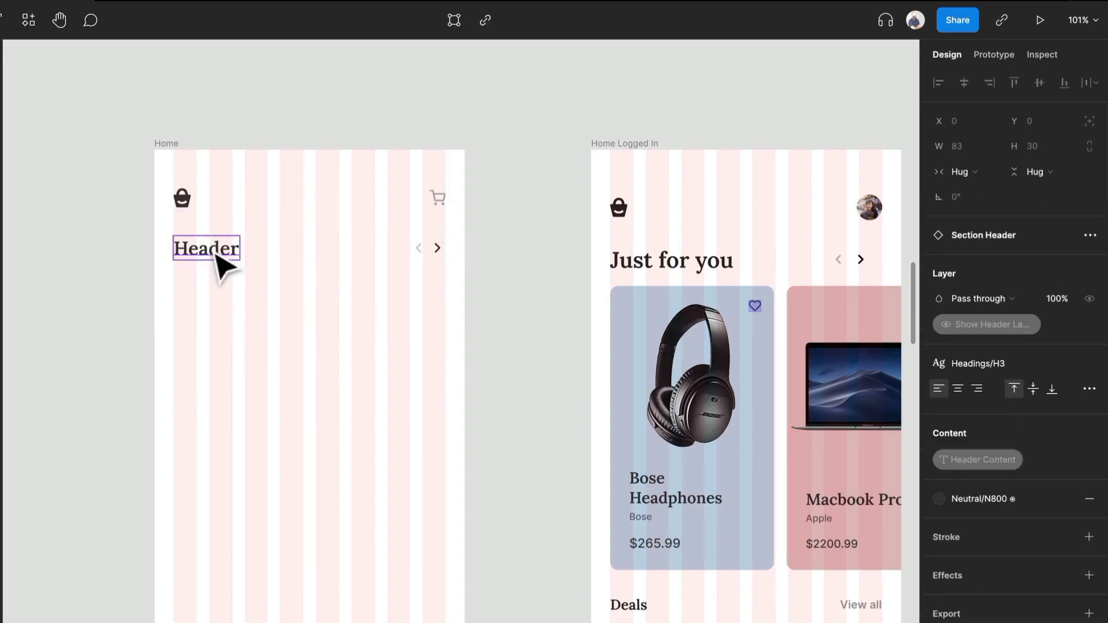
double_click(210, 254)
type("Just for you")
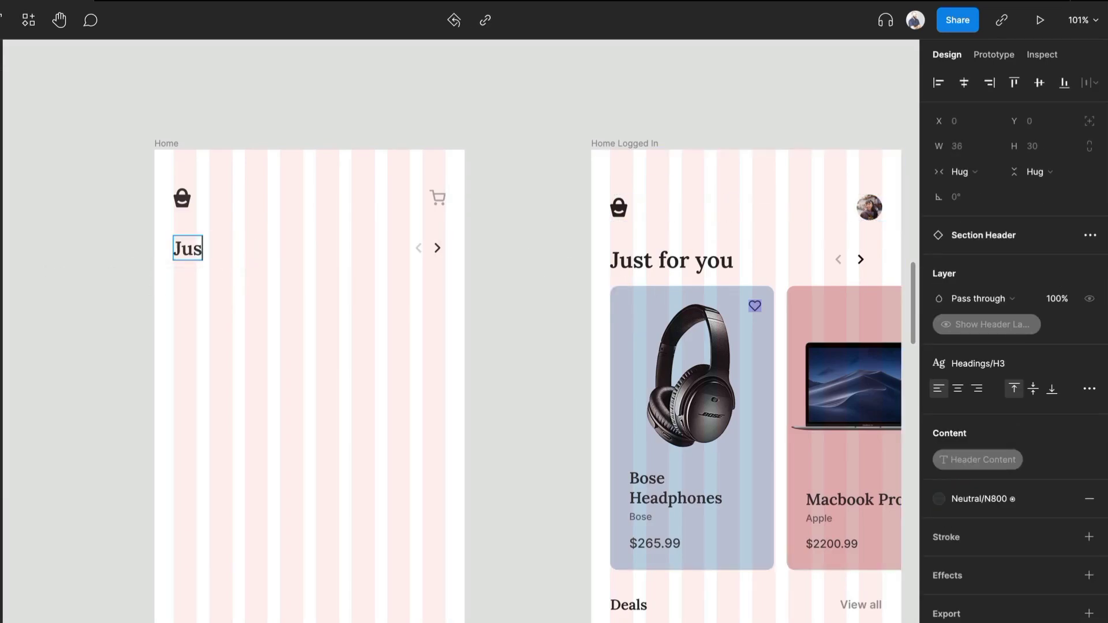
left_click(291, 348)
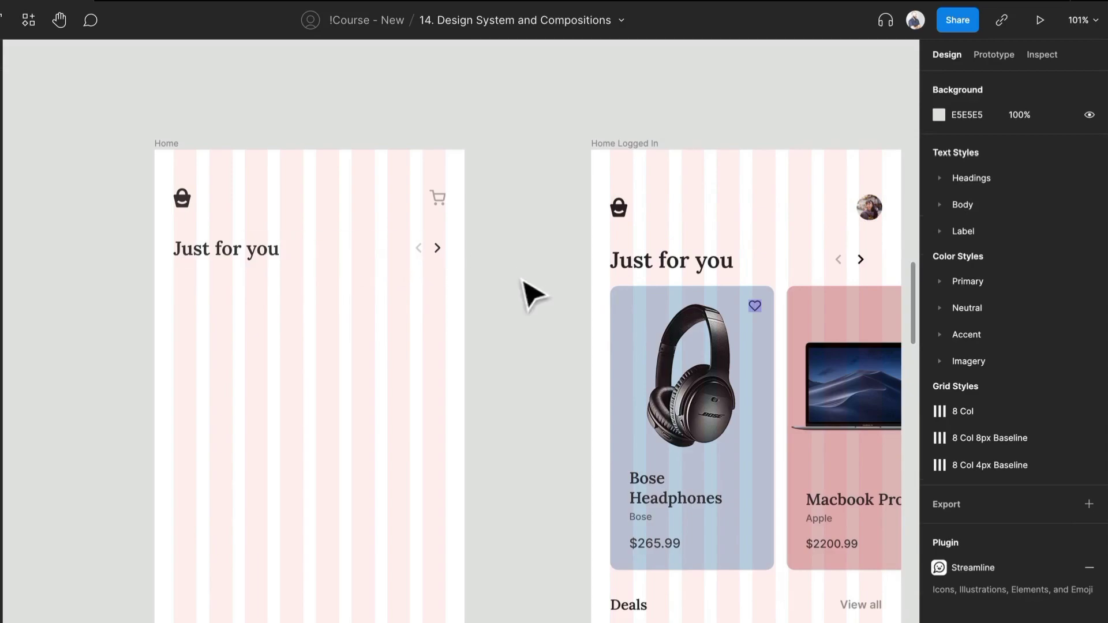
Drag the Product Card from the Cards assets group below the Just for you header
left_click(434, 256)
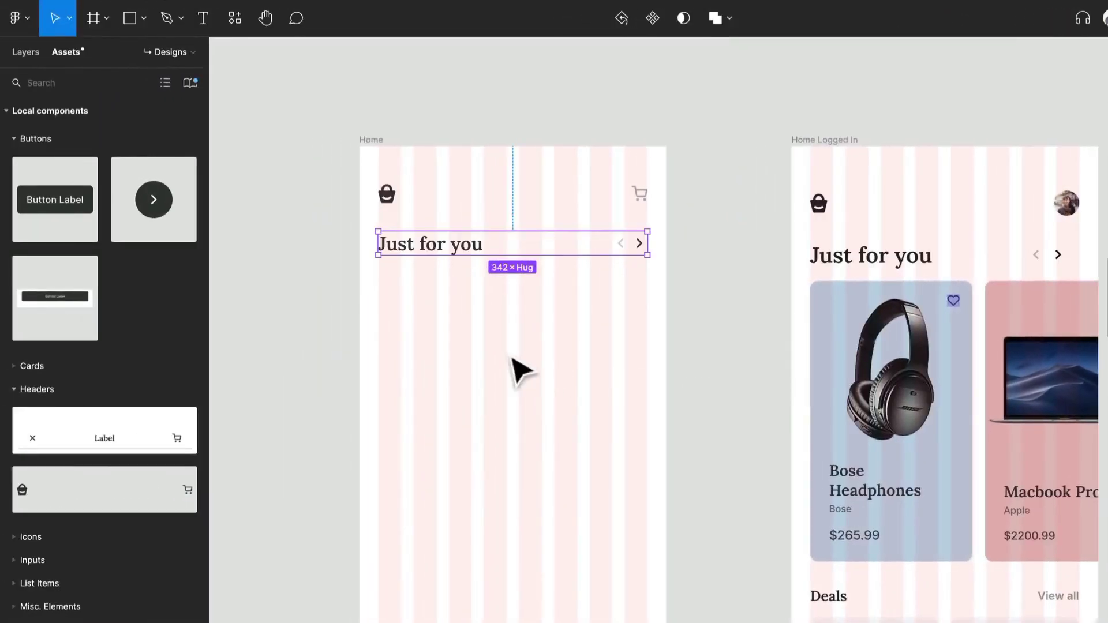
left_click(42, 136)
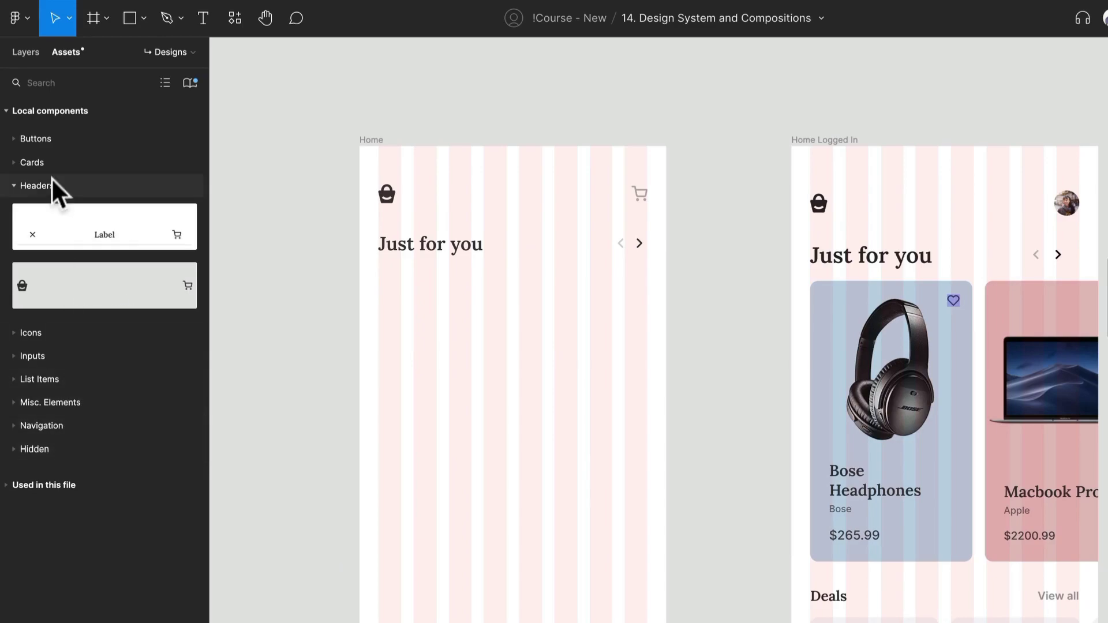
left_click(44, 165)
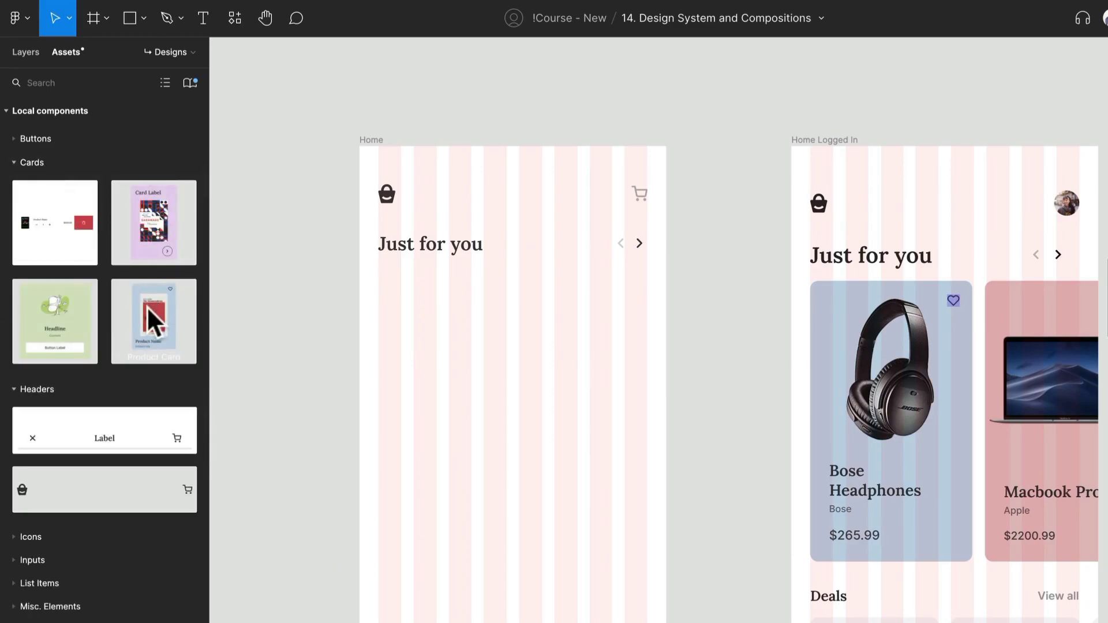
left_click_drag(147, 306, 432, 345)
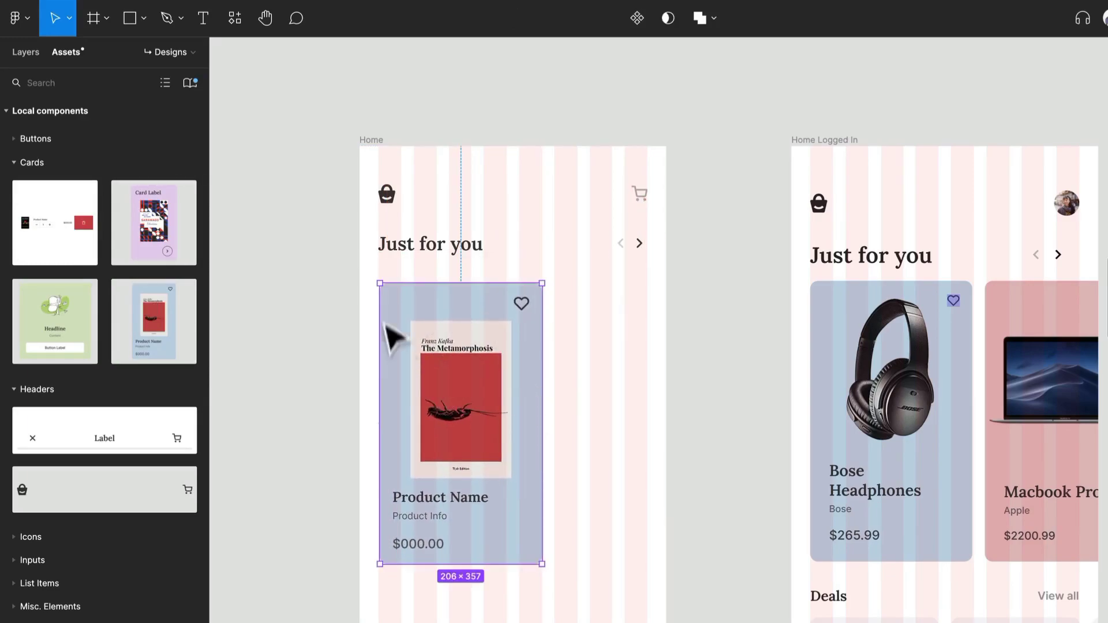
Wrap the product card in an auto-layout frame and delete a stray square
key("alt+1")
key("shift+a")
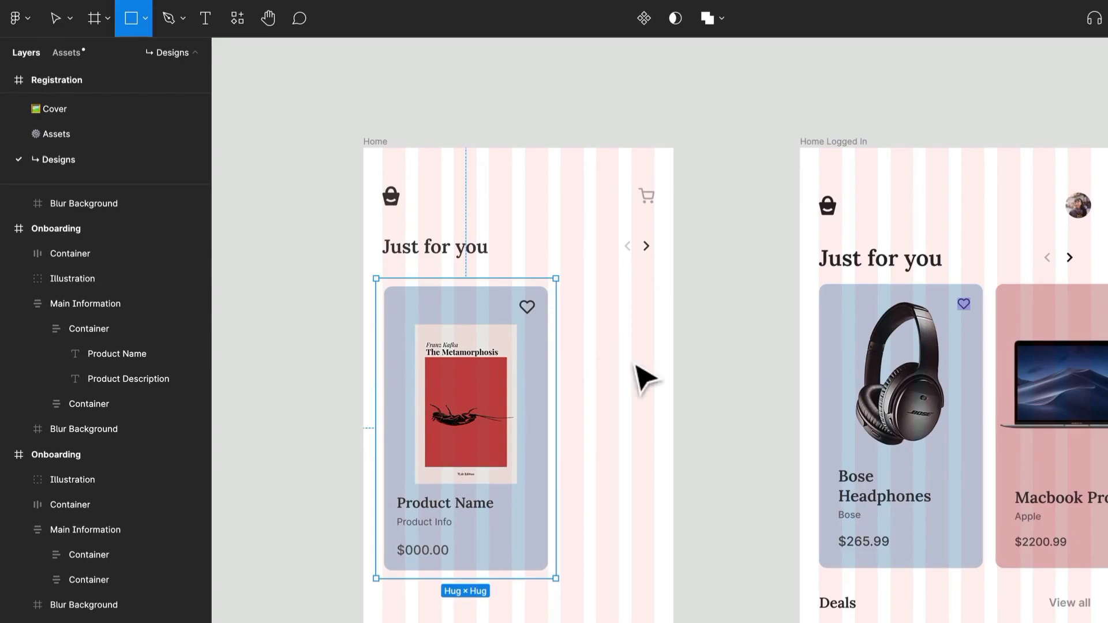
left_click(634, 363)
type("V")
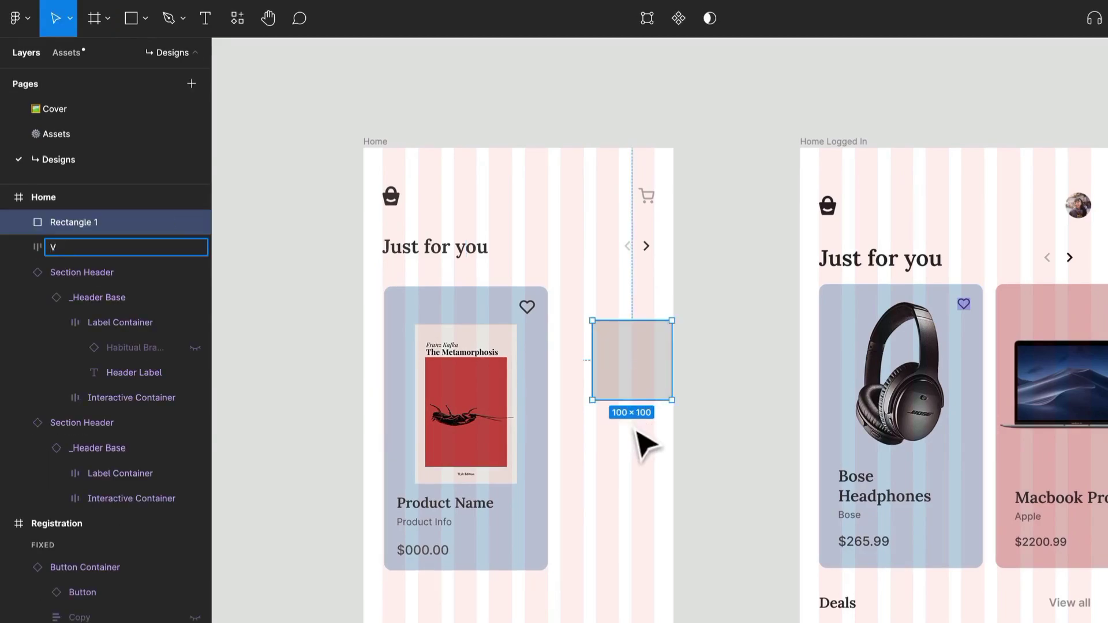
left_click(638, 430)
left_click(638, 393)
key("Delete")
left_click(545, 389)
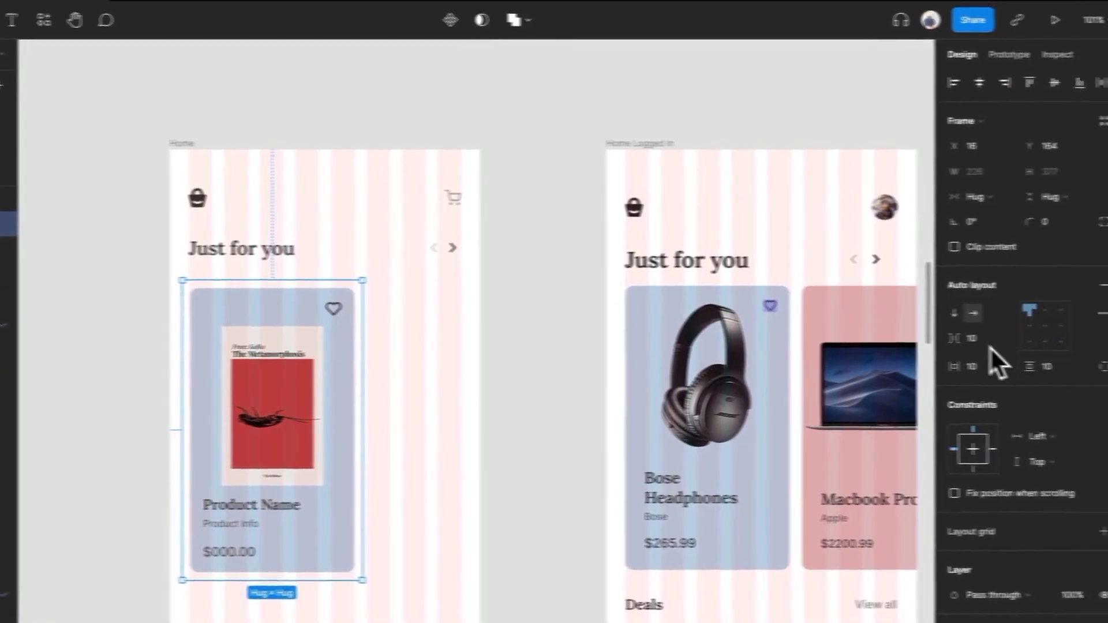
Give the wrapper 16 spacing and 0 padding, align it under the header, and type its new name
left_click(971, 341)
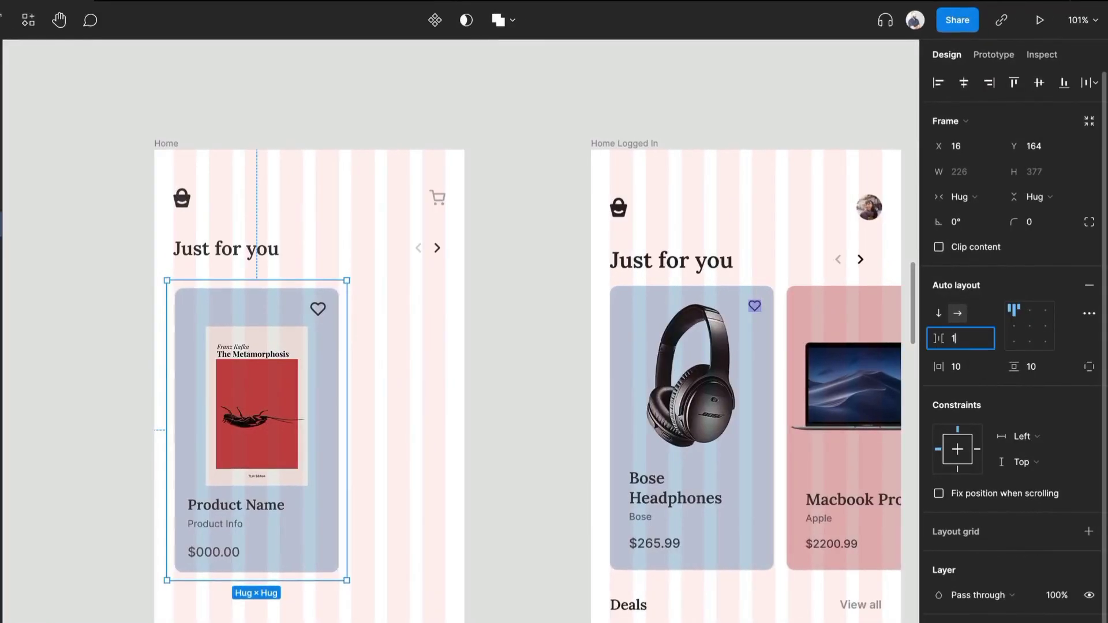
type("16")
key("Tab")
type("0")
key("Tab")
type("0")
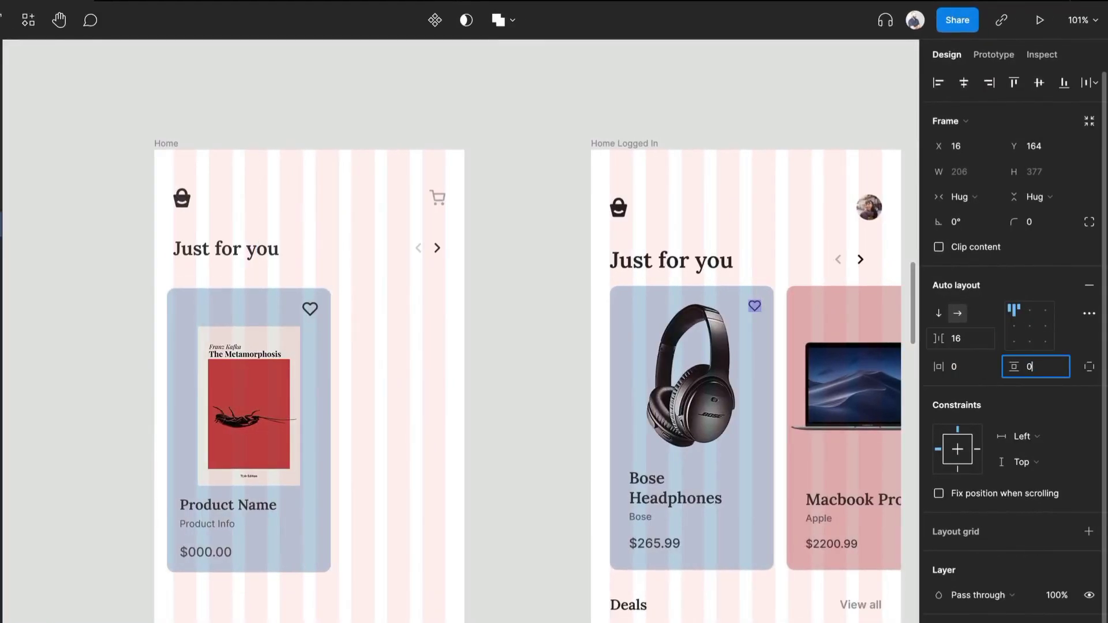
key("Return")
left_click_drag(234, 345, 241, 341)
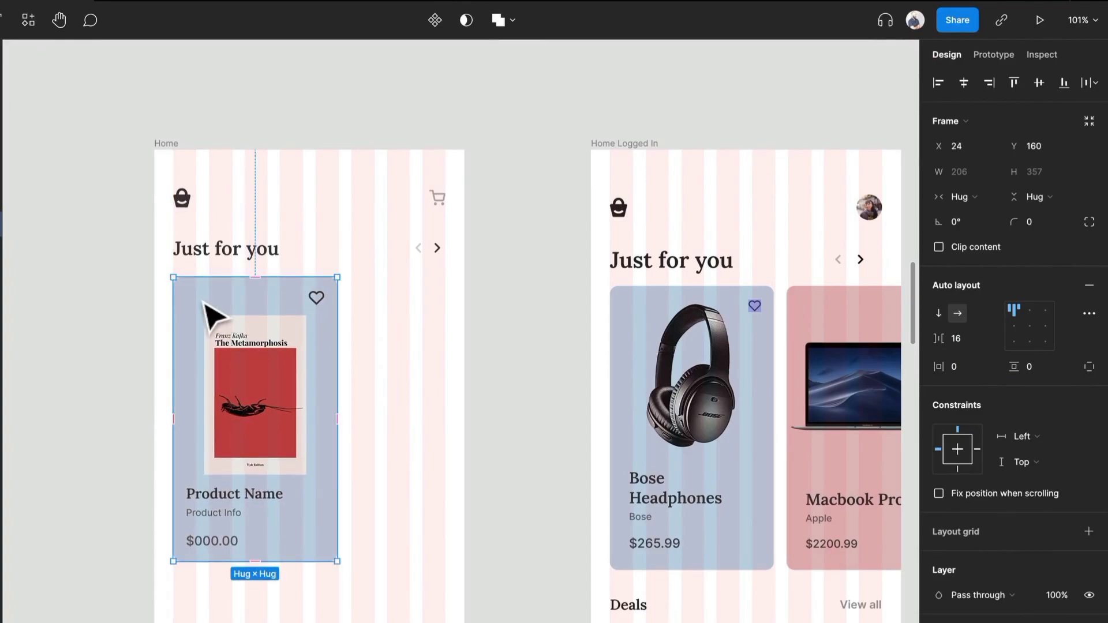
key("ctrl+r")
type("cAR")
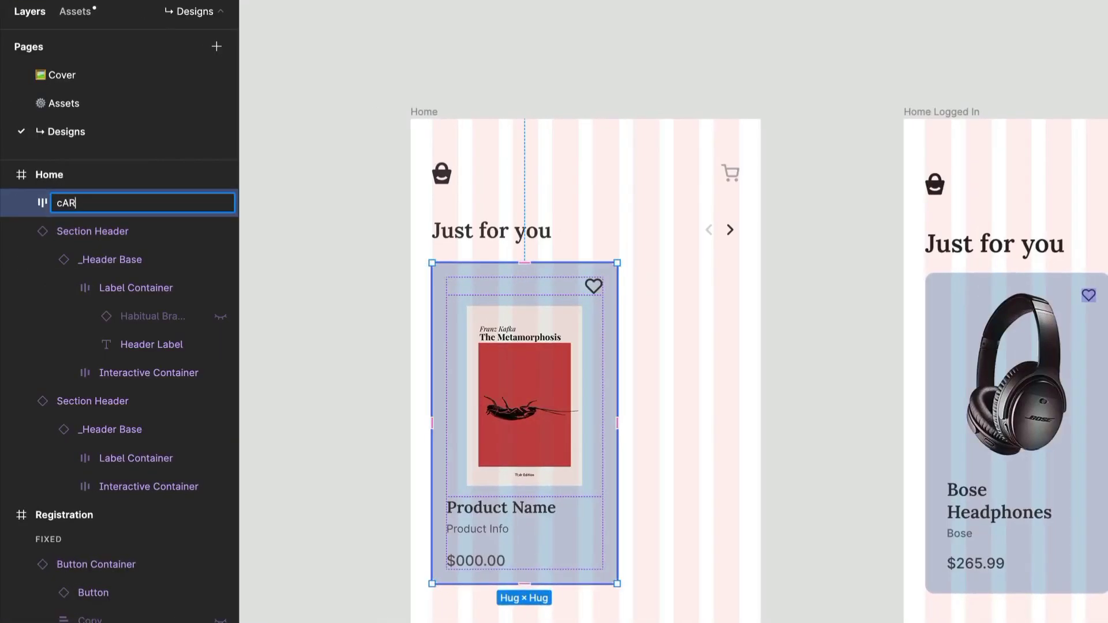
type("d Container")
Confirm the Card Container name, duplicate the card, and give the first card a pink fill
key("Return")
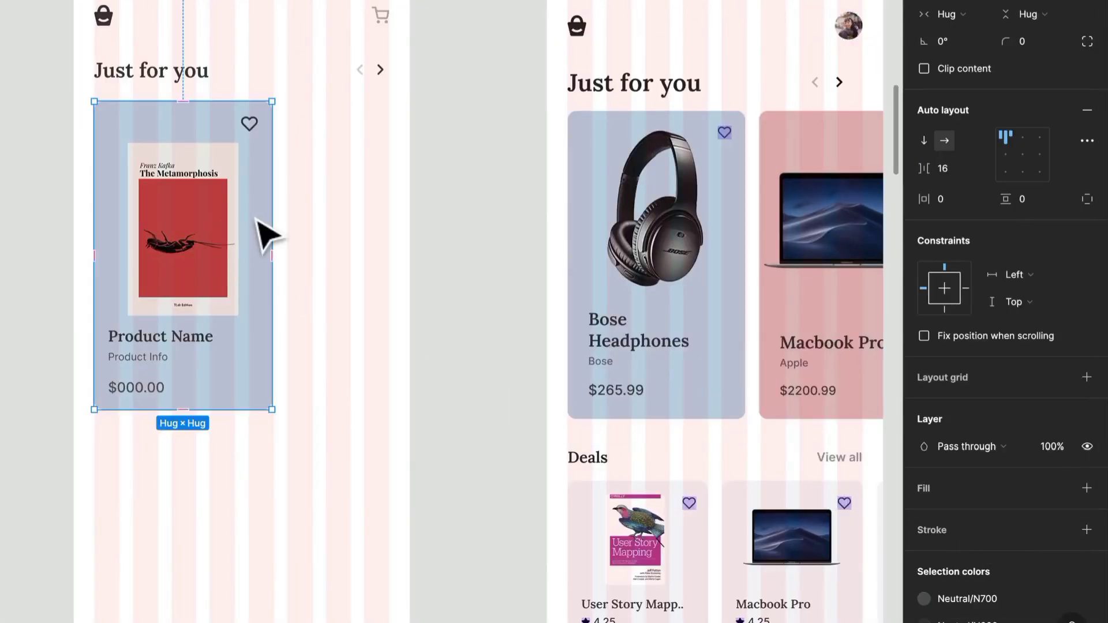
key("Return")
key("ctrl+d")
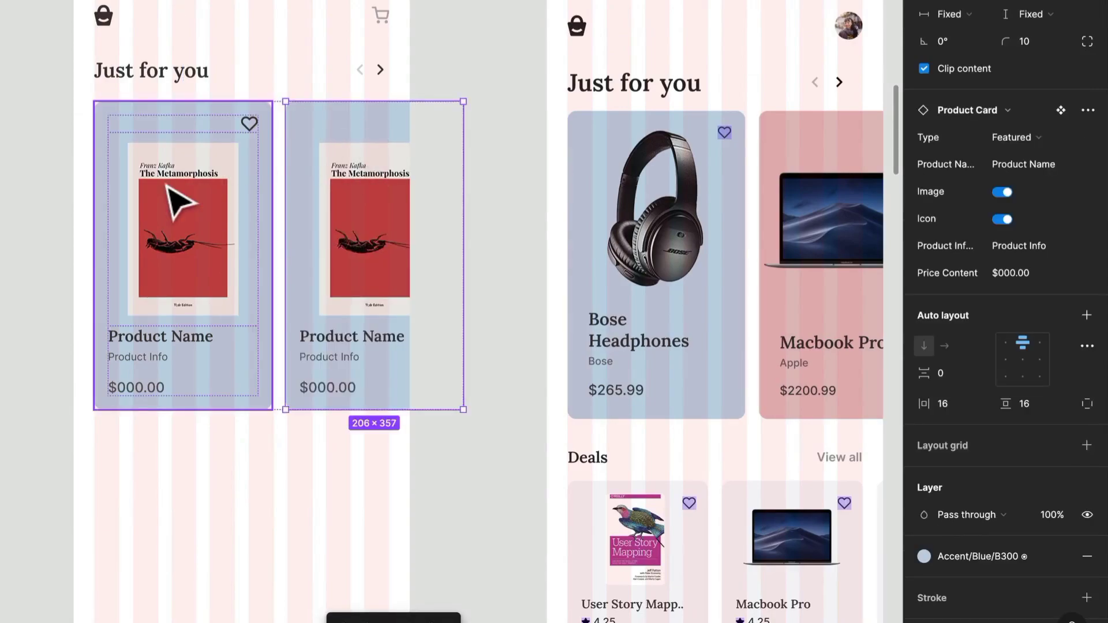
left_click(179, 203)
left_click(1006, 559)
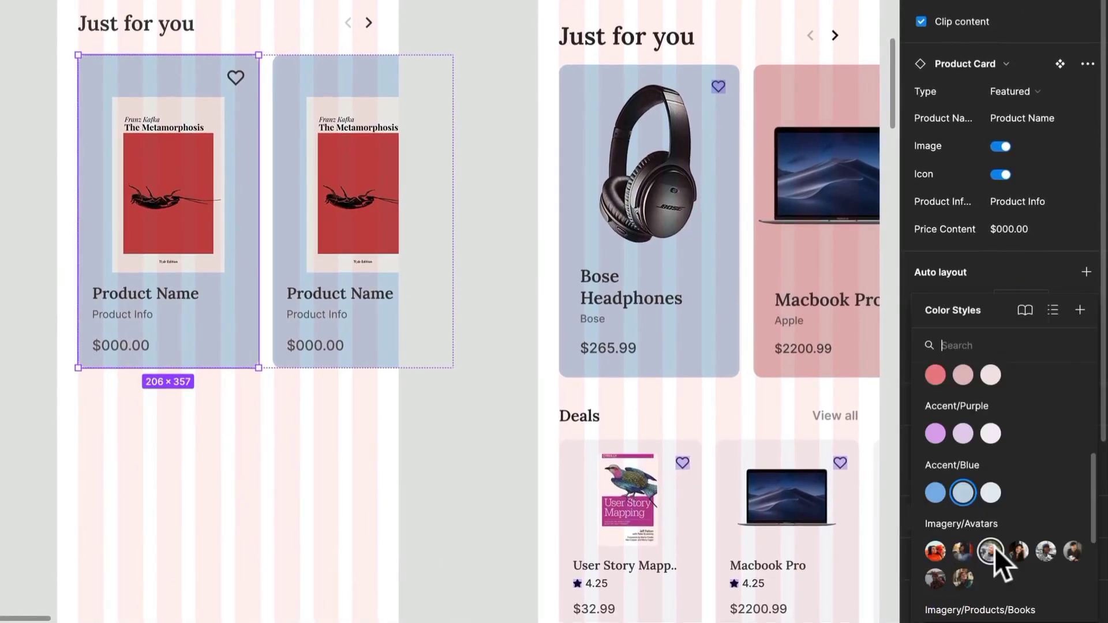
left_click(963, 375)
Swap the second card's image for sunglasses and fill it with Accent/Purple/P300
left_click(346, 218)
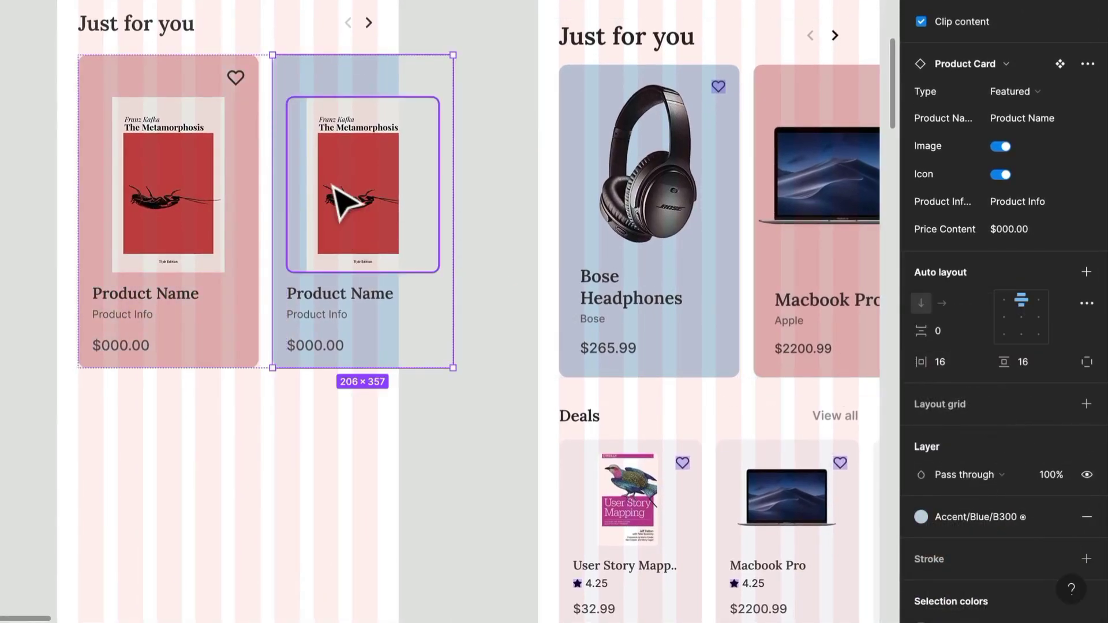
left_click(344, 202)
left_click(921, 120)
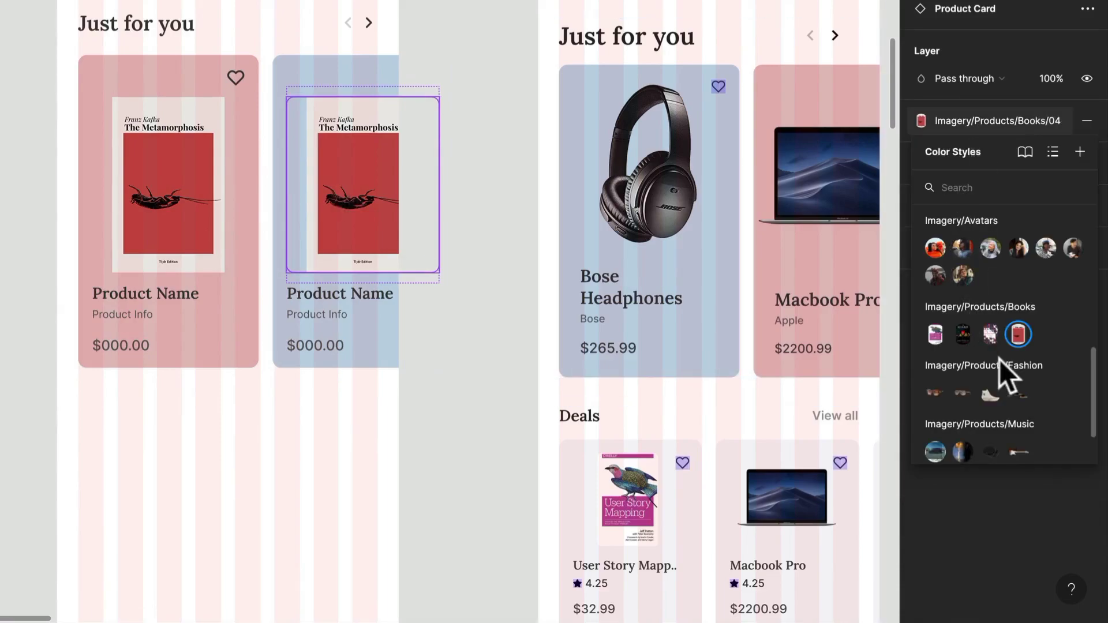
left_click(976, 388)
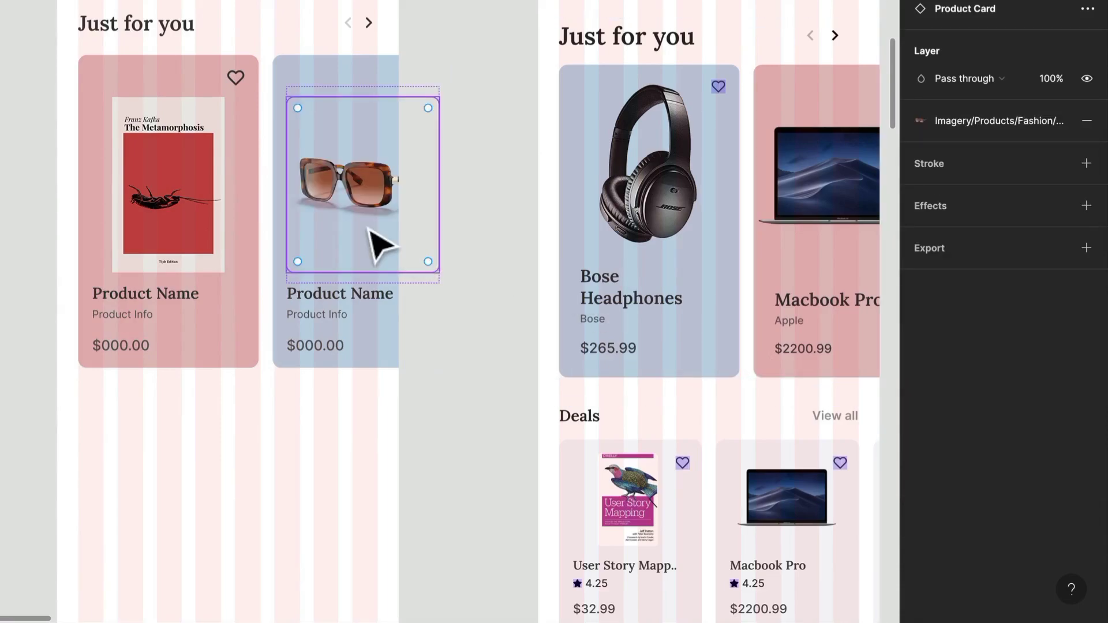
left_click(507, 109)
double_click(351, 92)
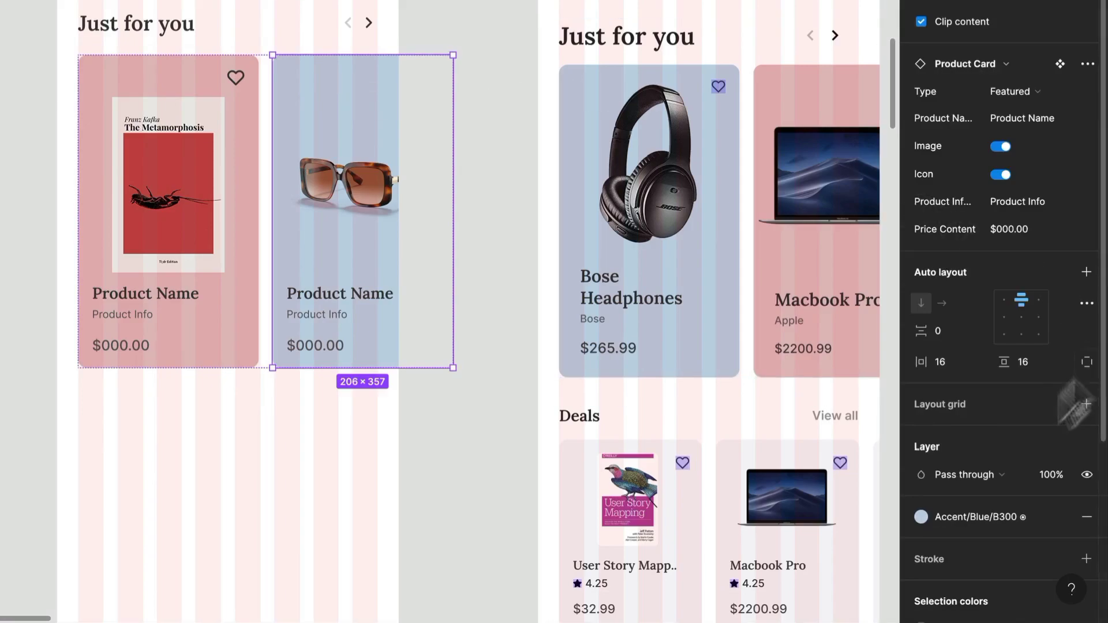
left_click(983, 518)
left_click(967, 436)
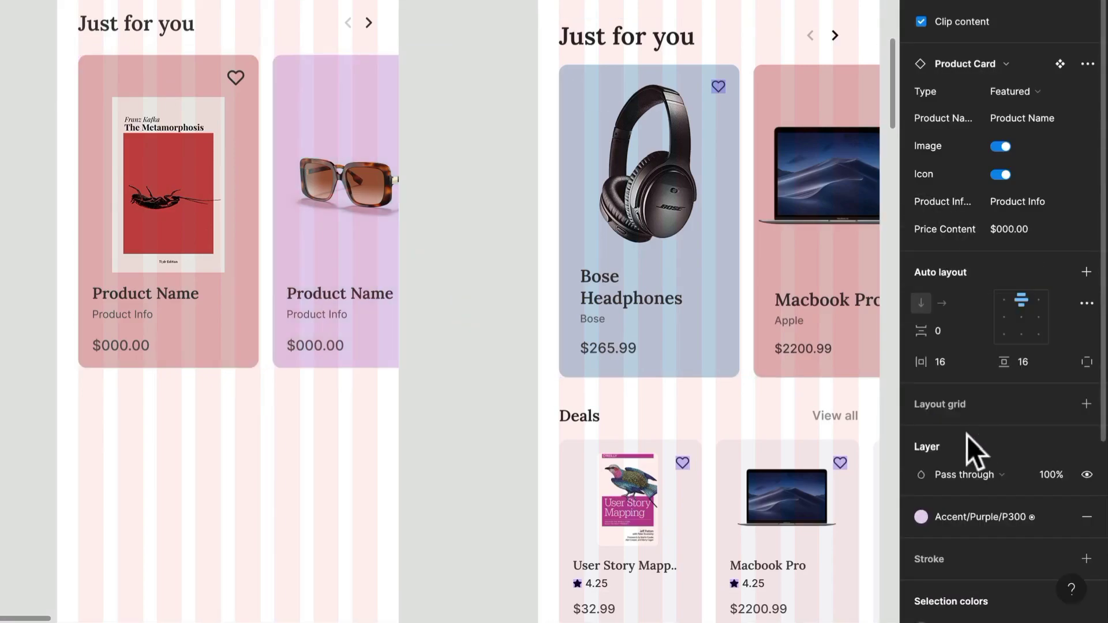
left_click(476, 303)
Wrap the Just for you header and card row in an auto-layout 'Section' fixed at 342 wide
left_click(264, 197)
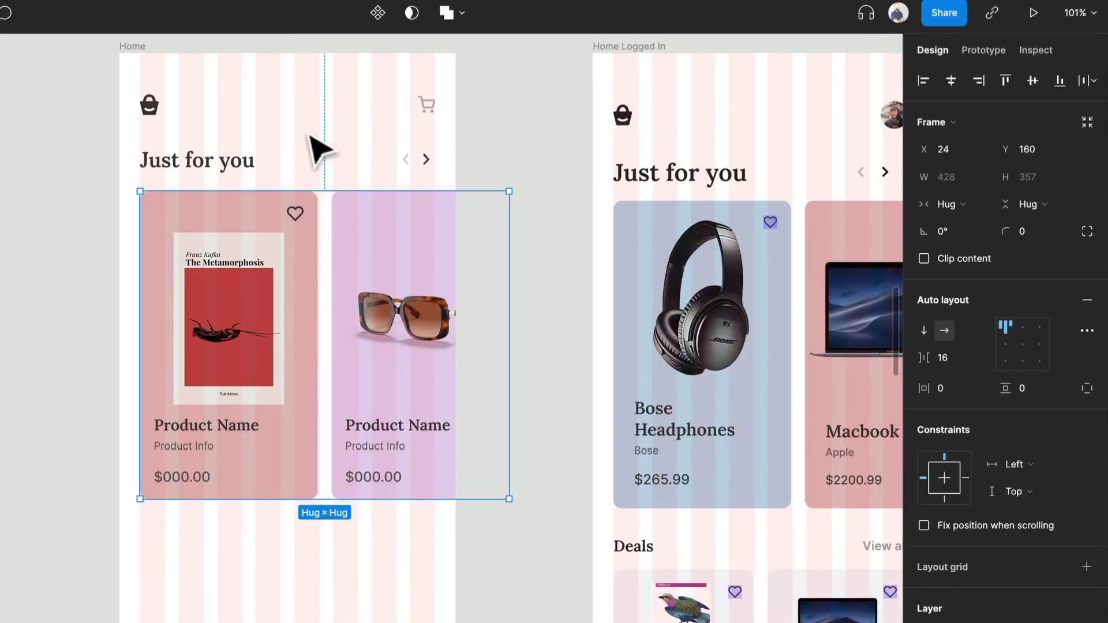
left_click(300, 161, "shift")
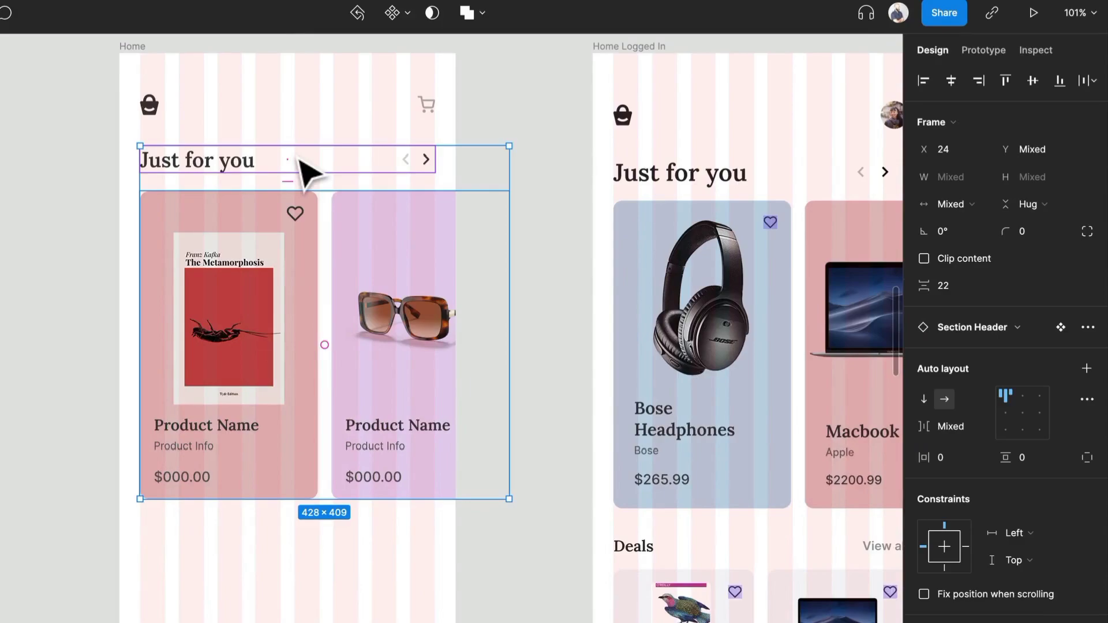
key("shift+a")
key("ctrl+r")
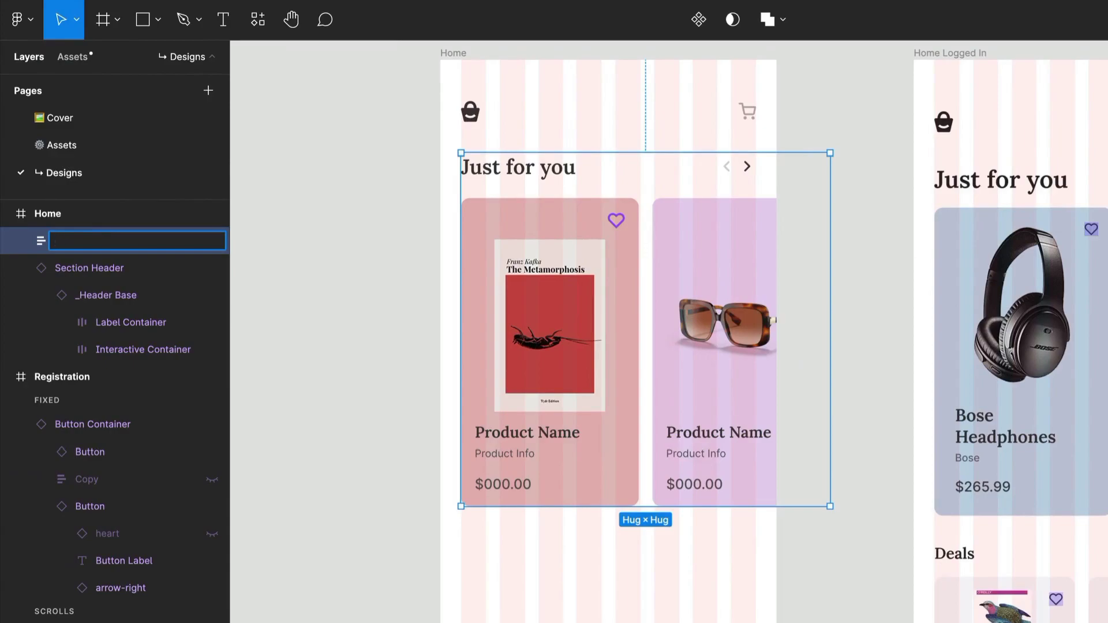
key("Return")
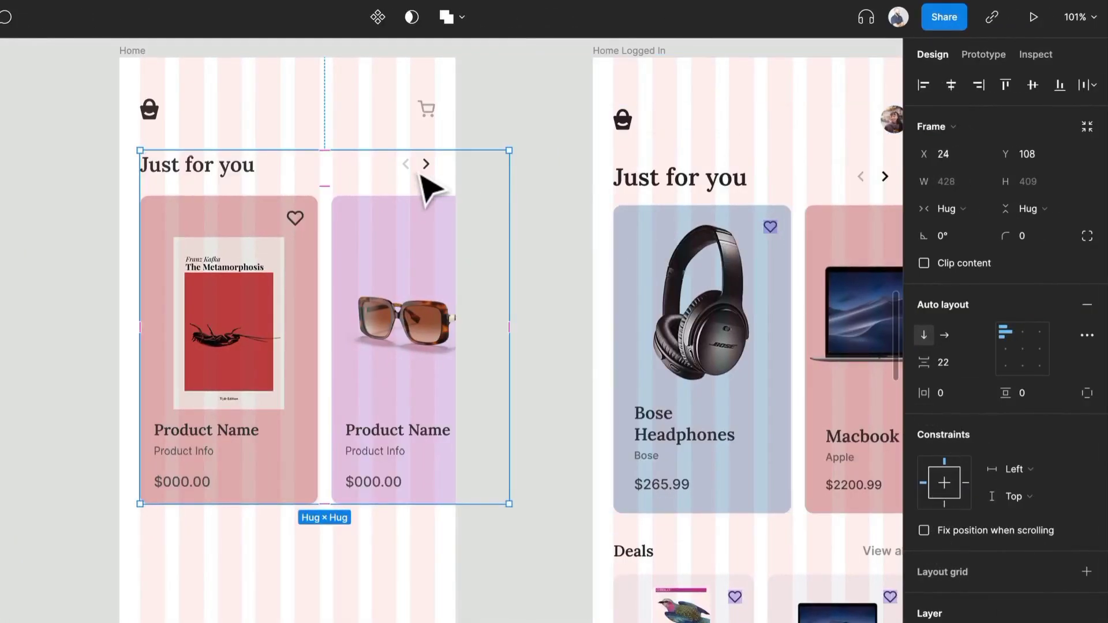
left_click_drag(507, 180, 437, 178)
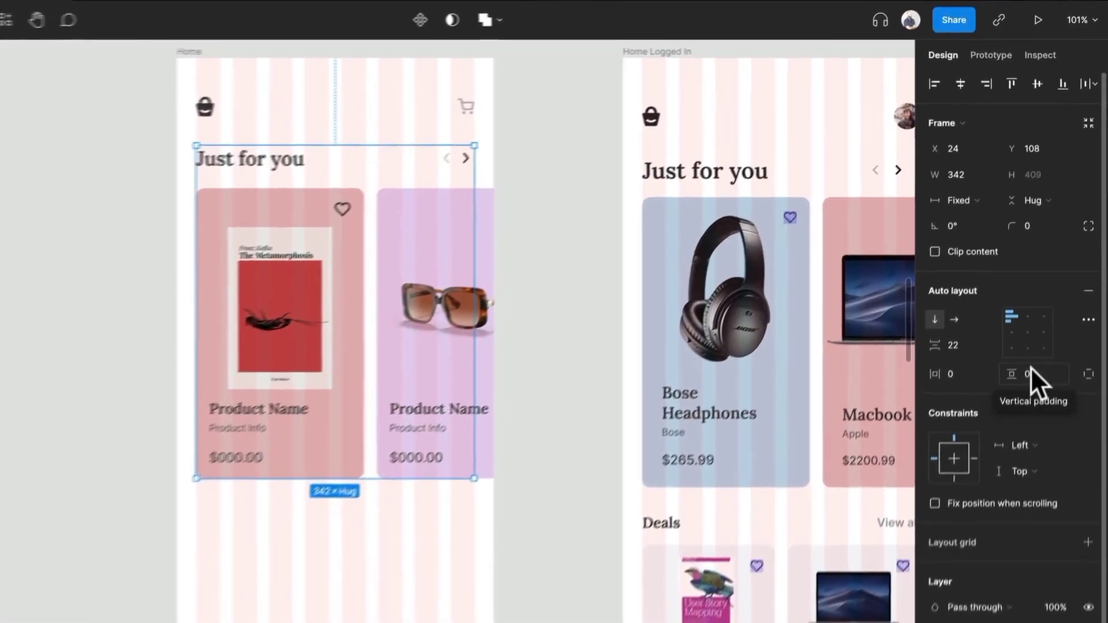
Set the Section's vertical padding to 16
left_click(1045, 309)
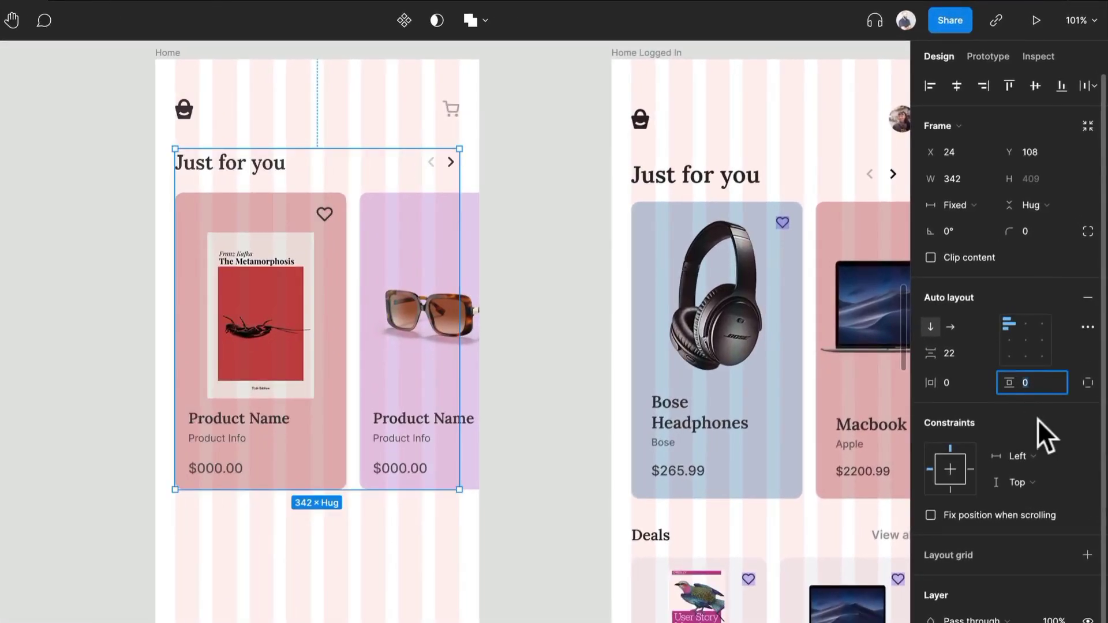
type("16")
key("Return")
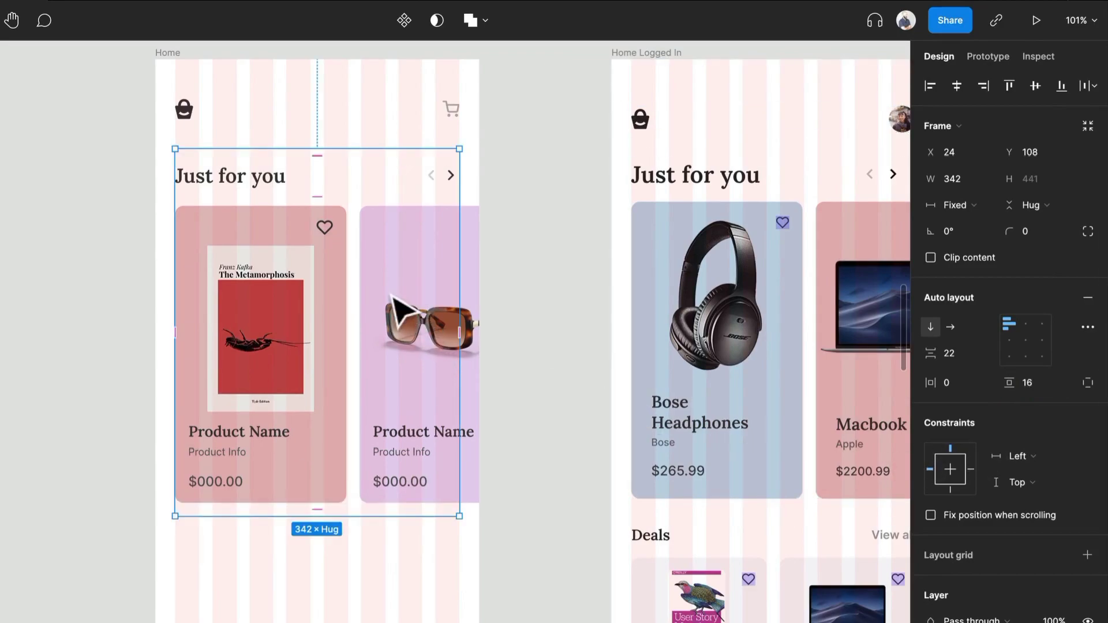
left_click_drag(391, 315, 394, 270)
left_click(548, 136)
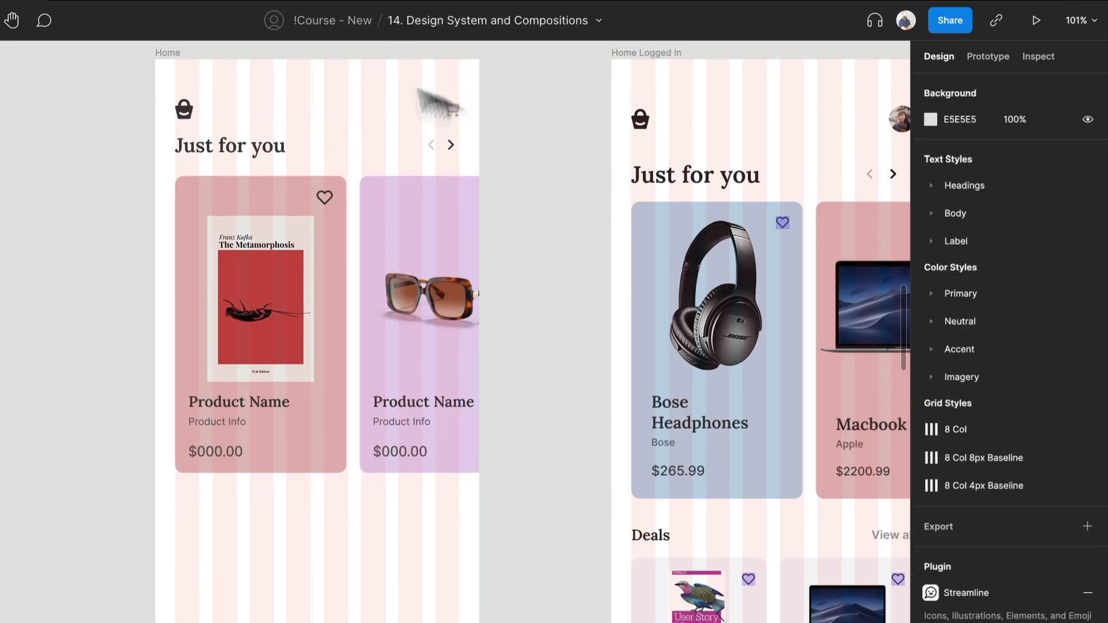
Give the top header 16 bottom padding and move the Section down to Y 88 beneath it
left_click(370, 96)
type("16")
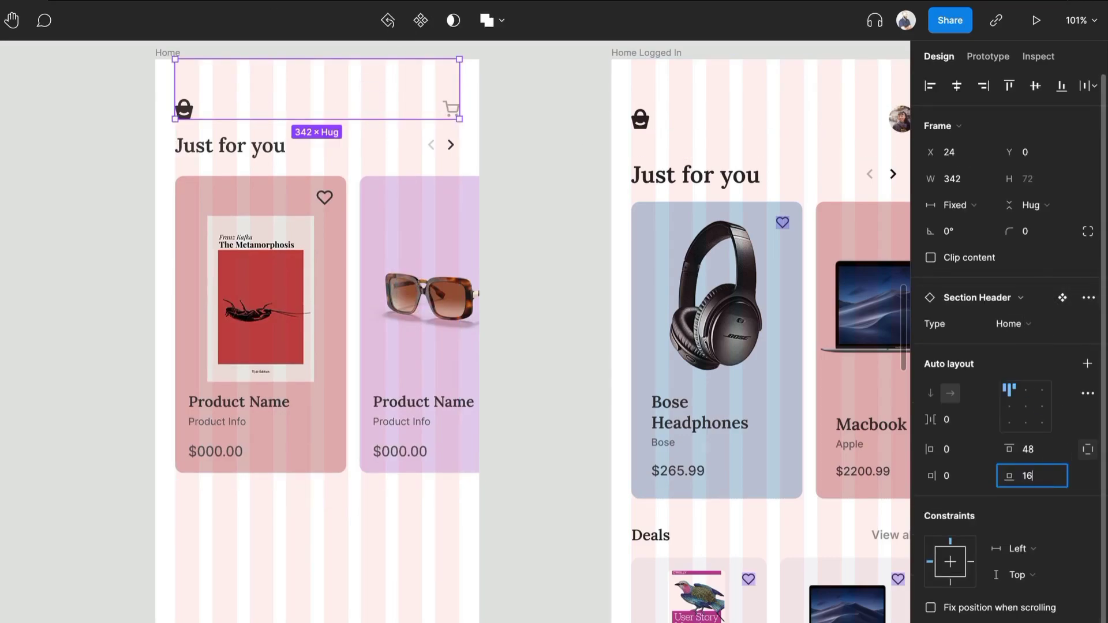
key("Return")
left_click(420, 272)
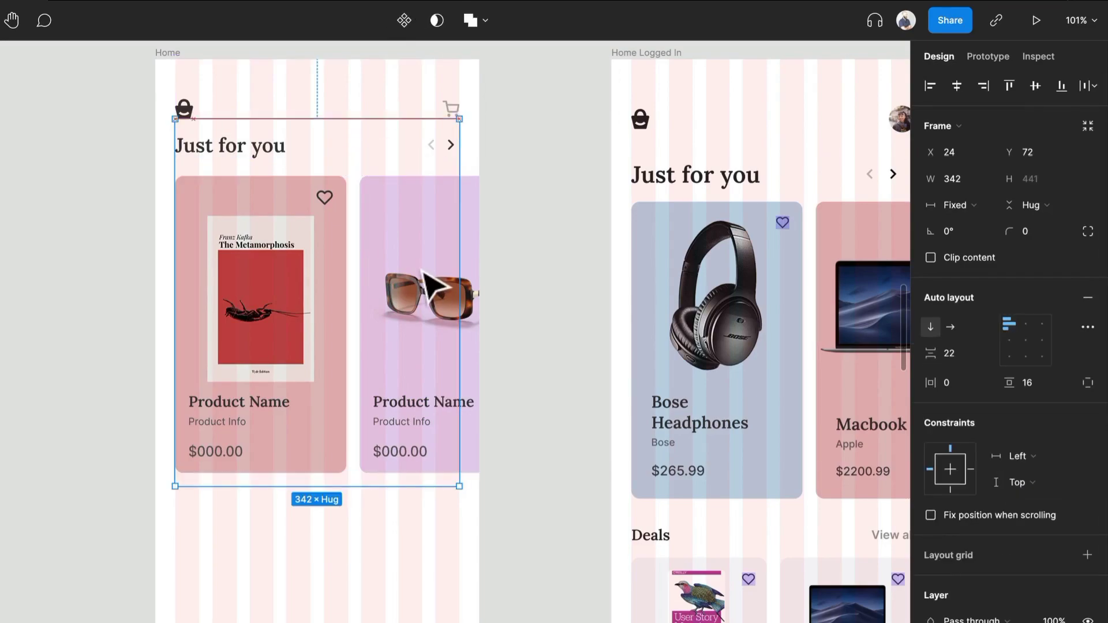
left_click_drag(421, 272, 419, 284)
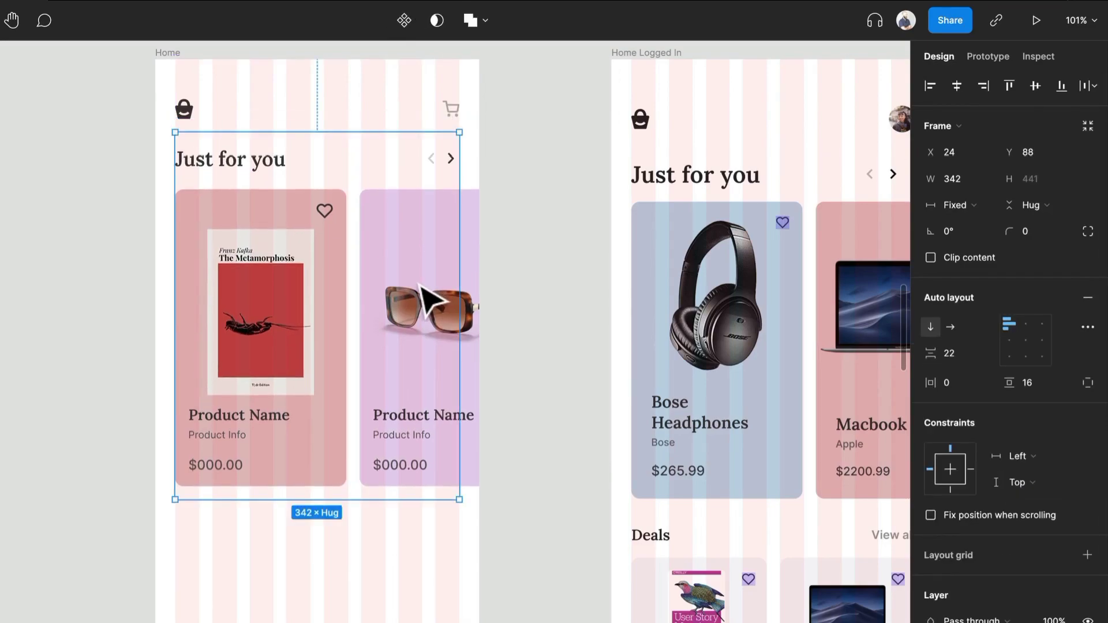
left_click(548, 130)
scroll(354, 165, "down", 4)
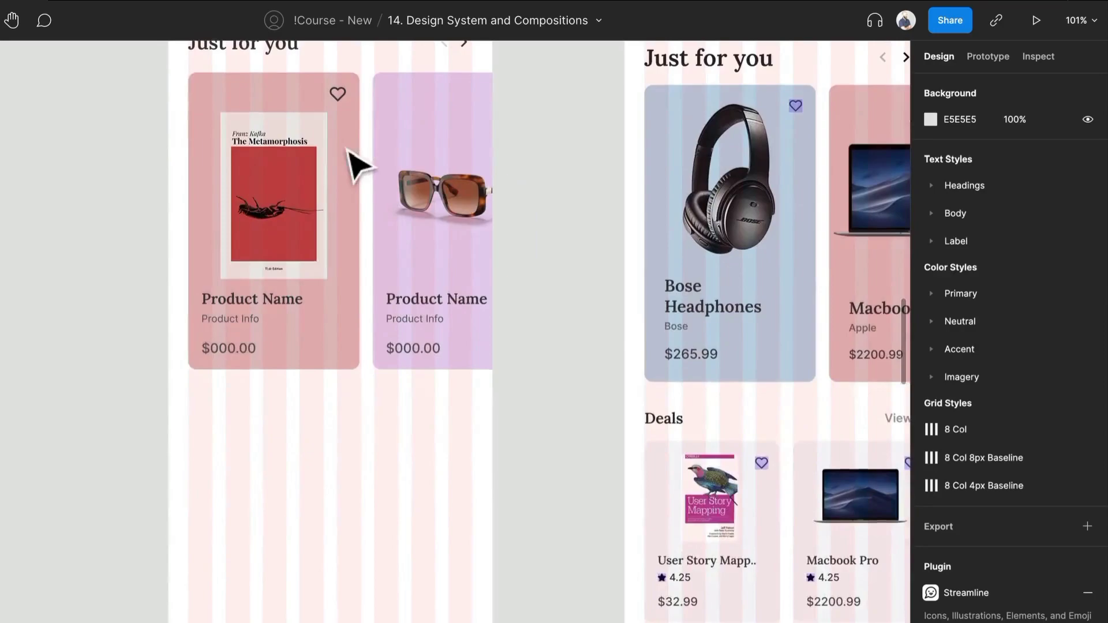
Set the header and Section constraints to Left and right, then test by resizing Home
left_click(363, 119)
scroll(366, 123, "up", 5)
left_click(432, 151, "shift")
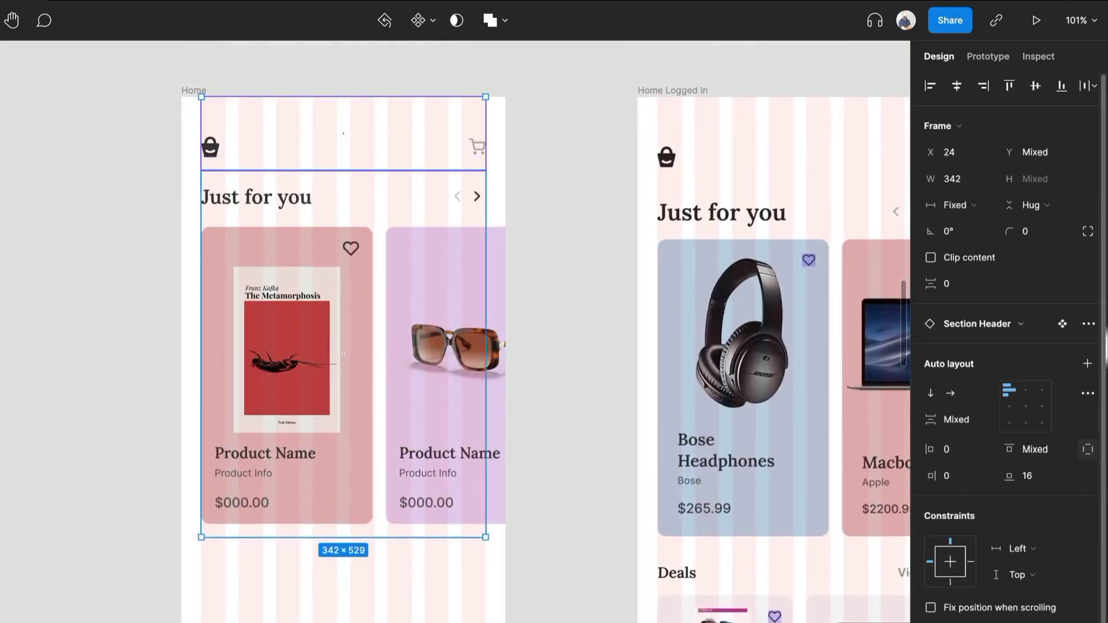
left_click(1030, 548)
left_click(1046, 543)
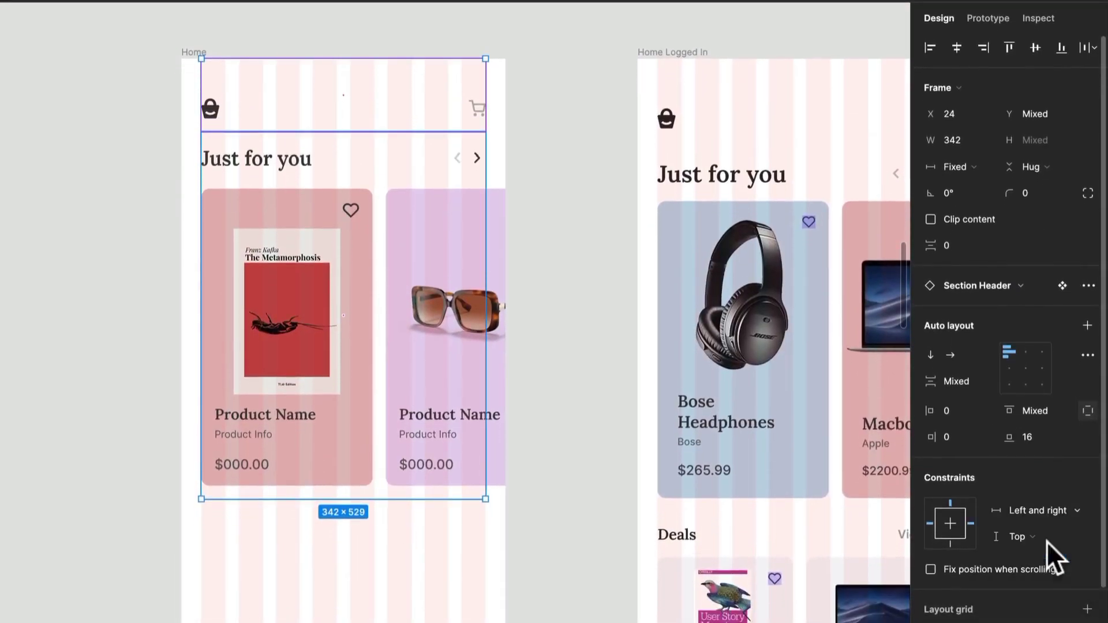
left_click(596, 317)
scroll(596, 317, "down", 3)
scroll(596, 317, "left", 1)
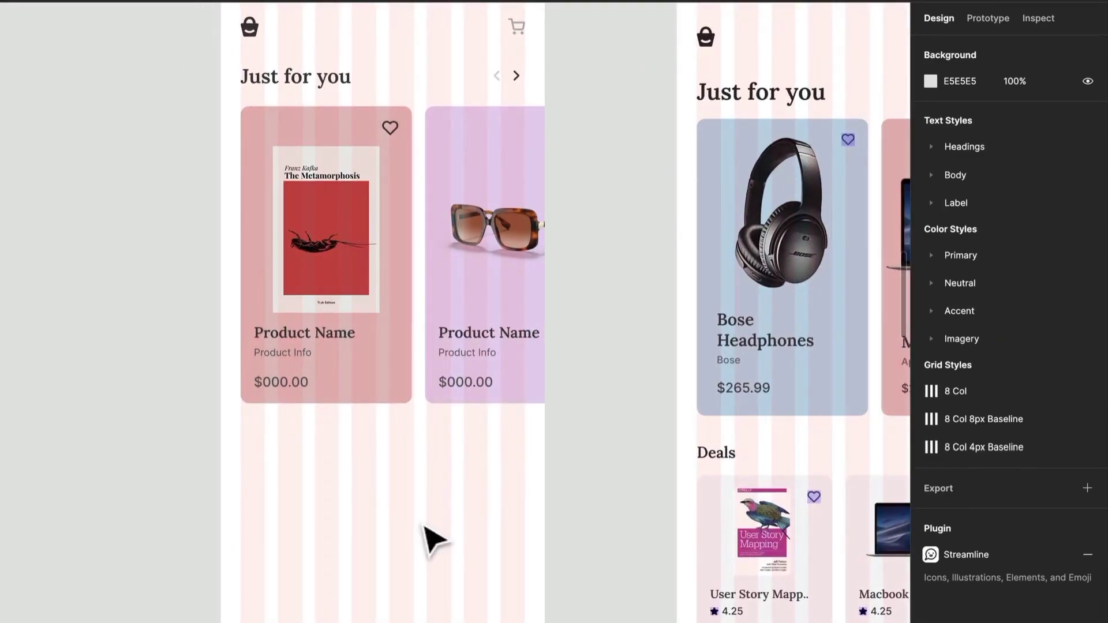
right_click(418, 531)
left_click(346, 508)
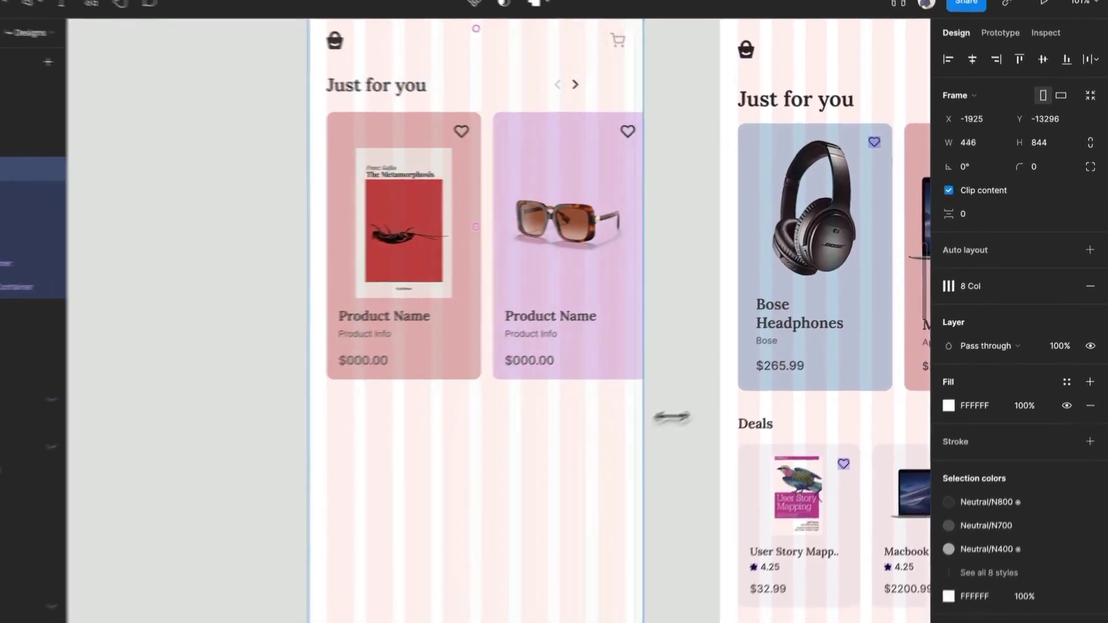
left_click_drag(548, 404, 759, 402)
left_click_drag(829, 356, 652, 311)
Set the Section Header and the card row widths to Fill container
left_click(622, 123)
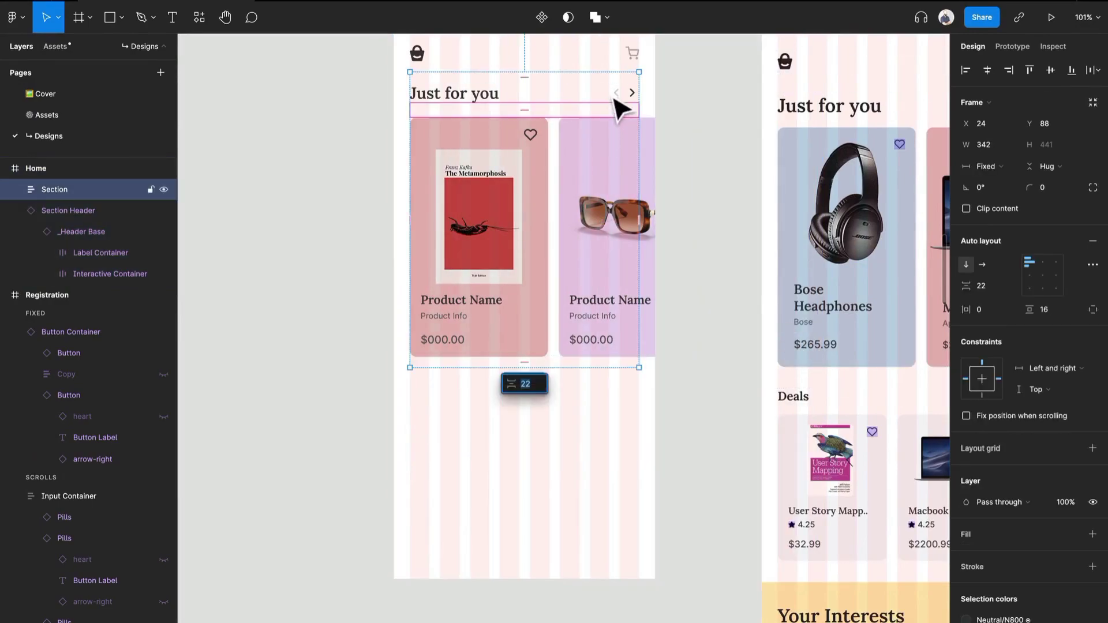
double_click(615, 90)
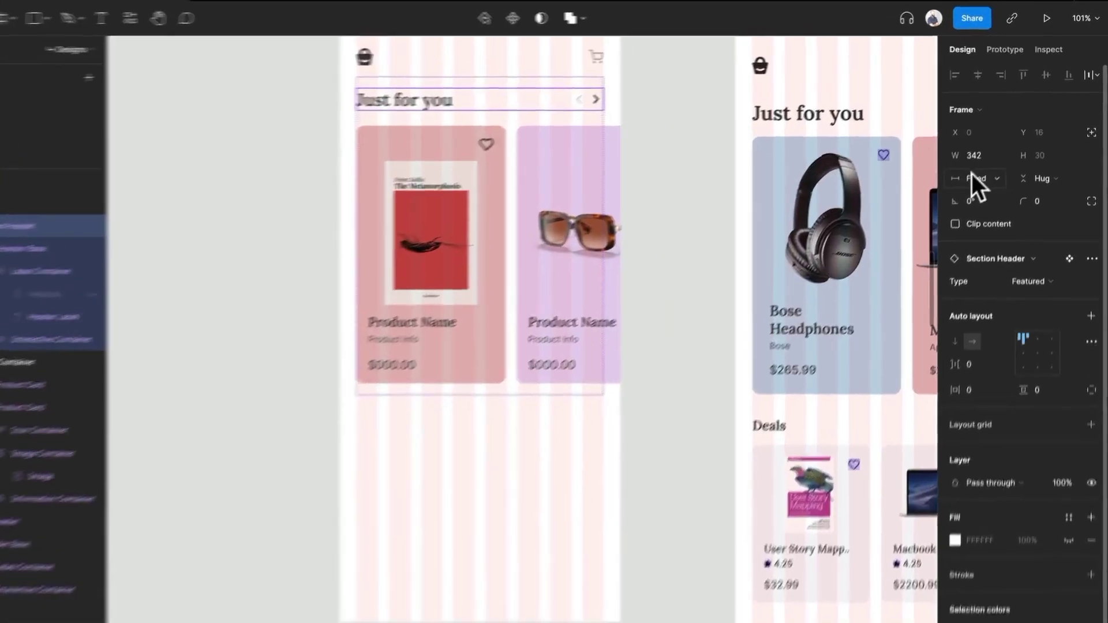
left_click(987, 166)
left_click(995, 195)
left_click(372, 240)
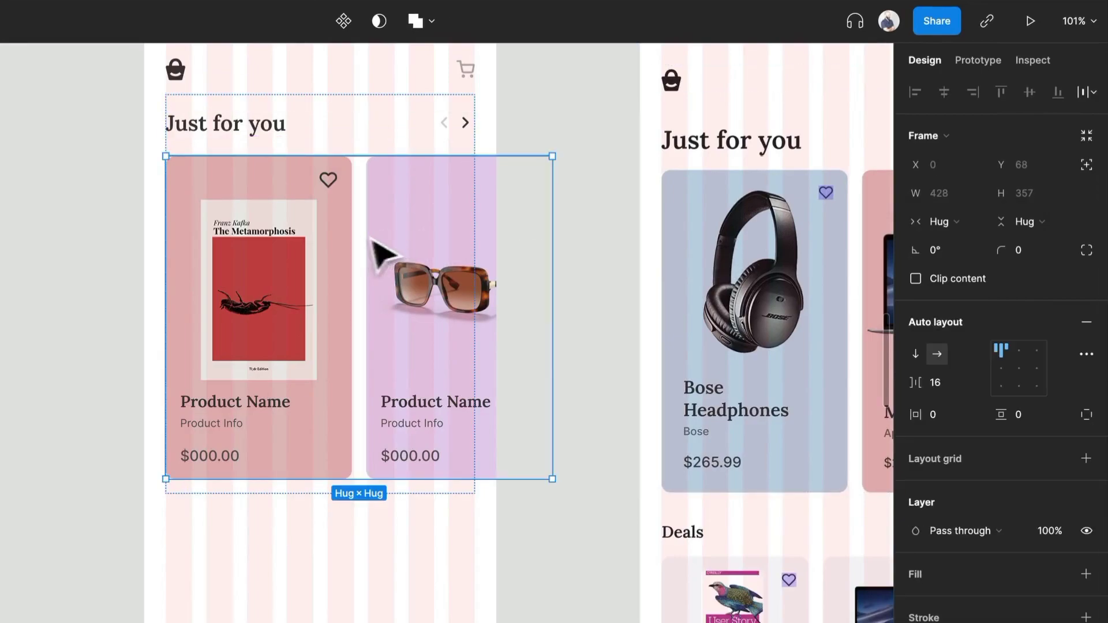
left_click(976, 221)
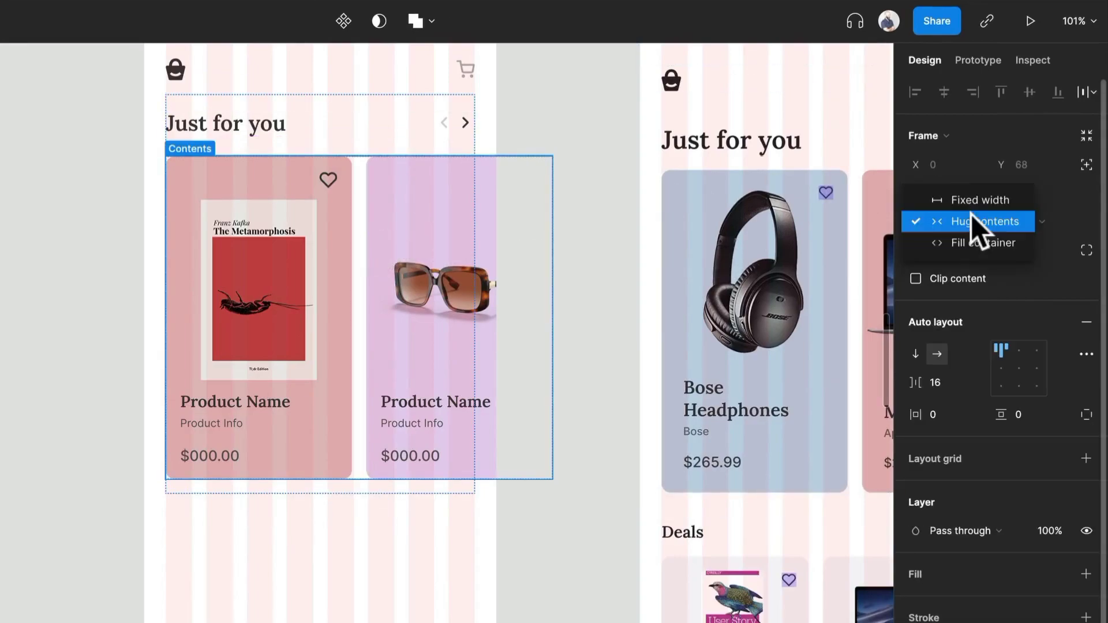
left_click(982, 243)
left_click(581, 195)
Test-resize the Home frame, then Alt-drag the Section to place a copy below it
left_click(427, 145)
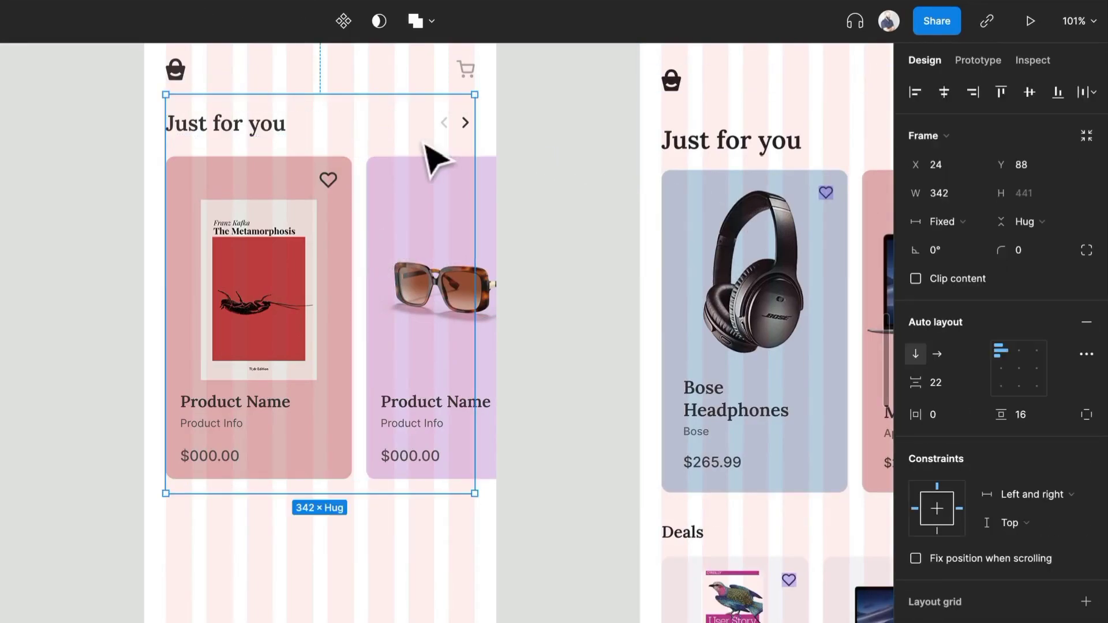
left_click(490, 77)
right_click(489, 77)
key("Escape")
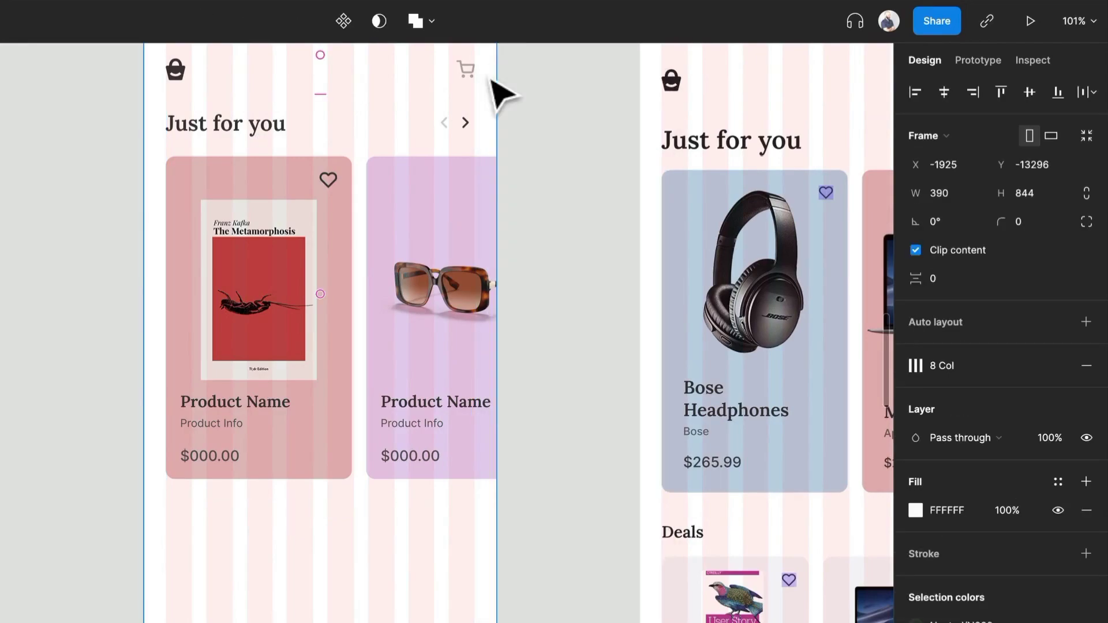
left_click_drag(493, 78, 352, 75)
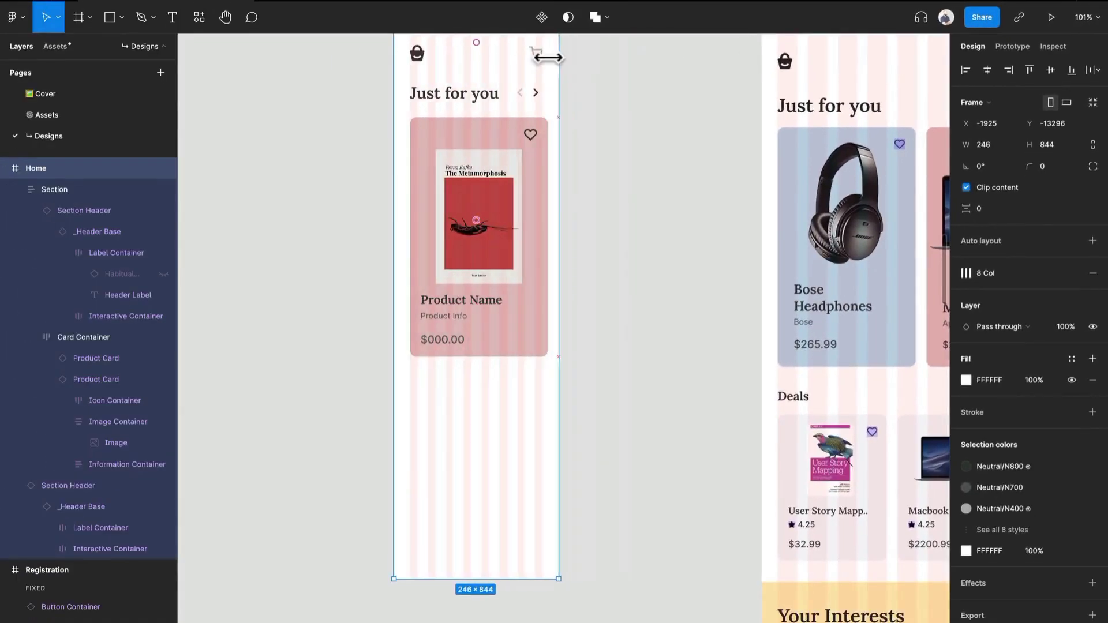
left_click_drag(548, 57, 645, 57)
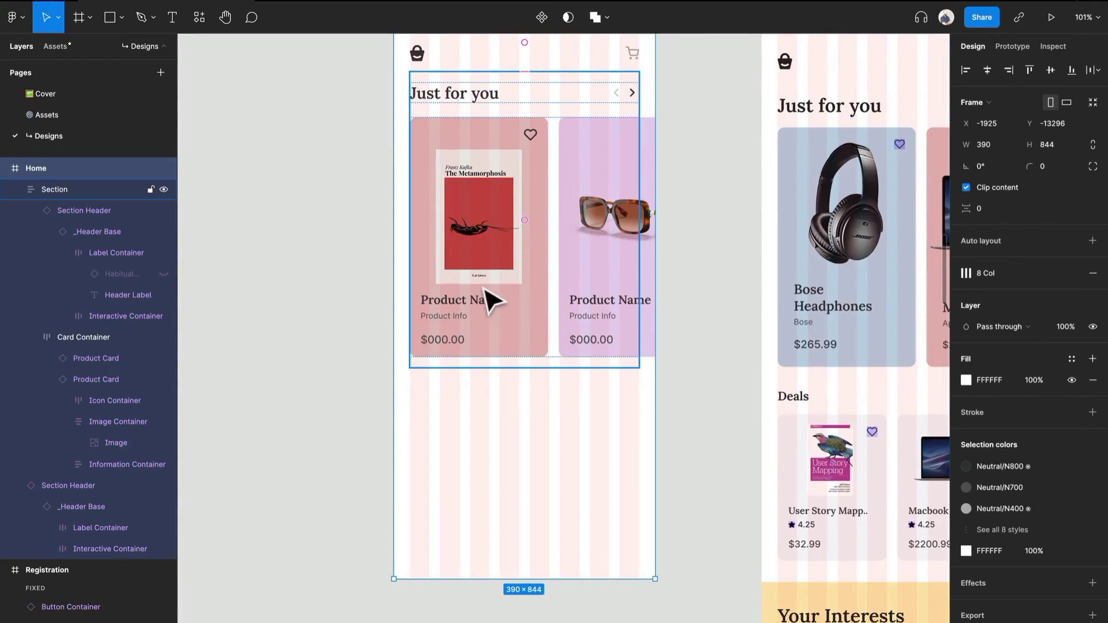
left_click(590, 311)
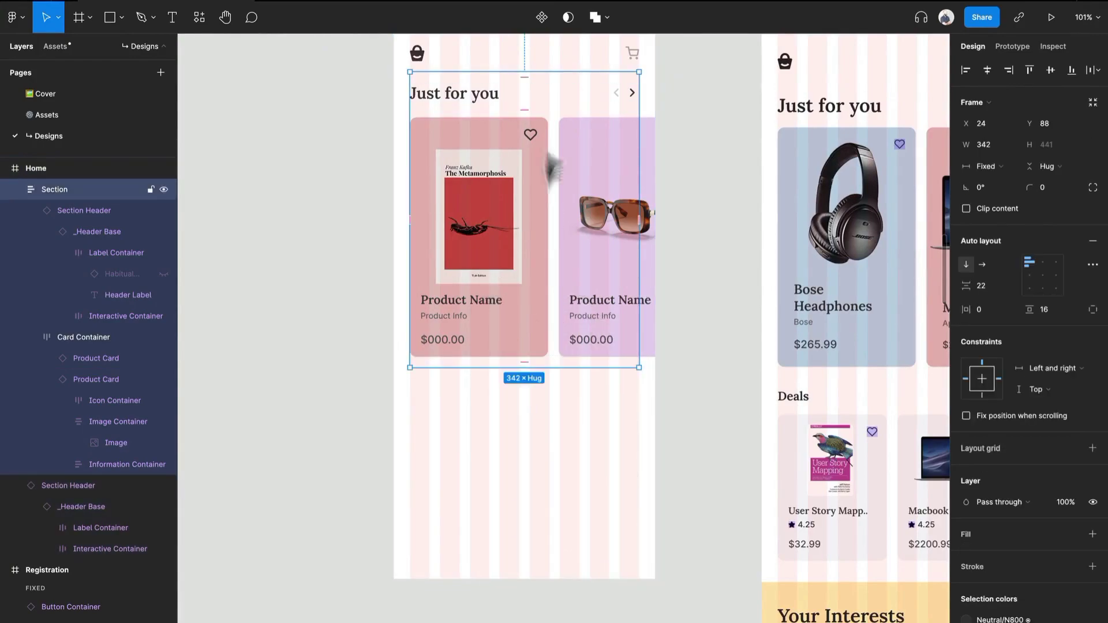
left_click_drag(534, 171, 520, 456)
Drag the Home frame's bottom edge to 390×1155 so both Just for you sections fit, then show Assets
left_click(404, 428)
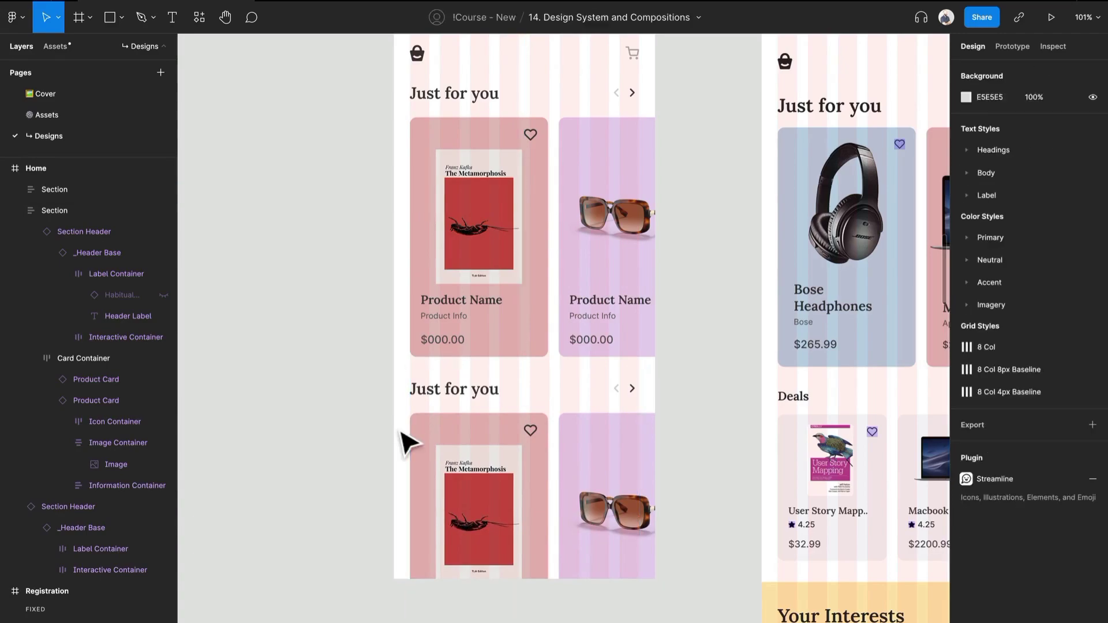
right_click(398, 425)
key("Escape")
scroll(363, 433, "down", 2)
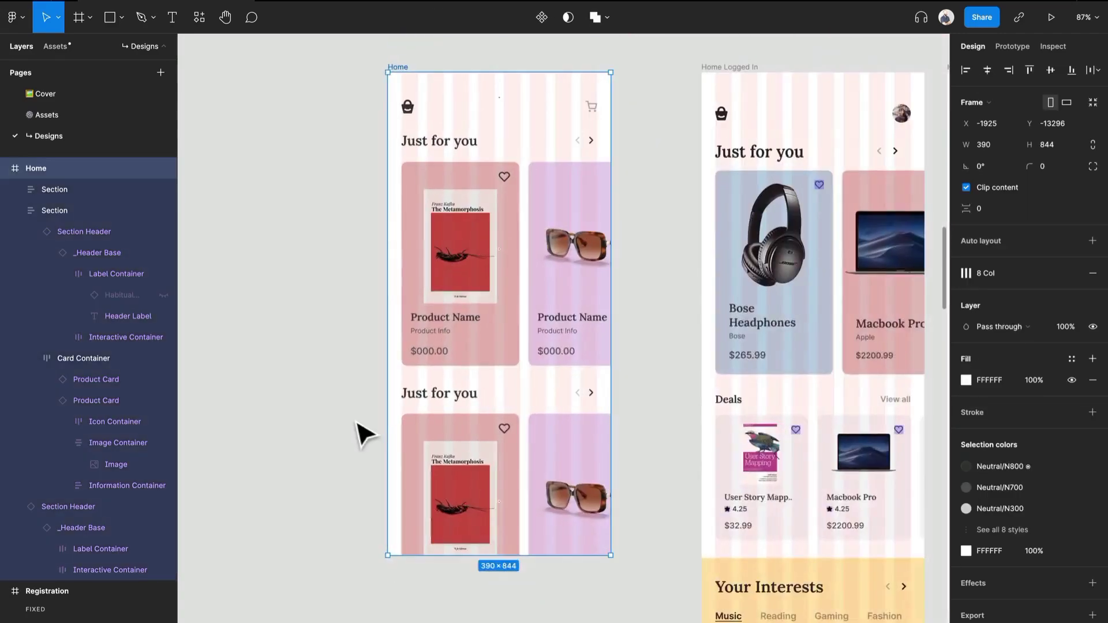
left_click_drag(500, 555, 473, 530)
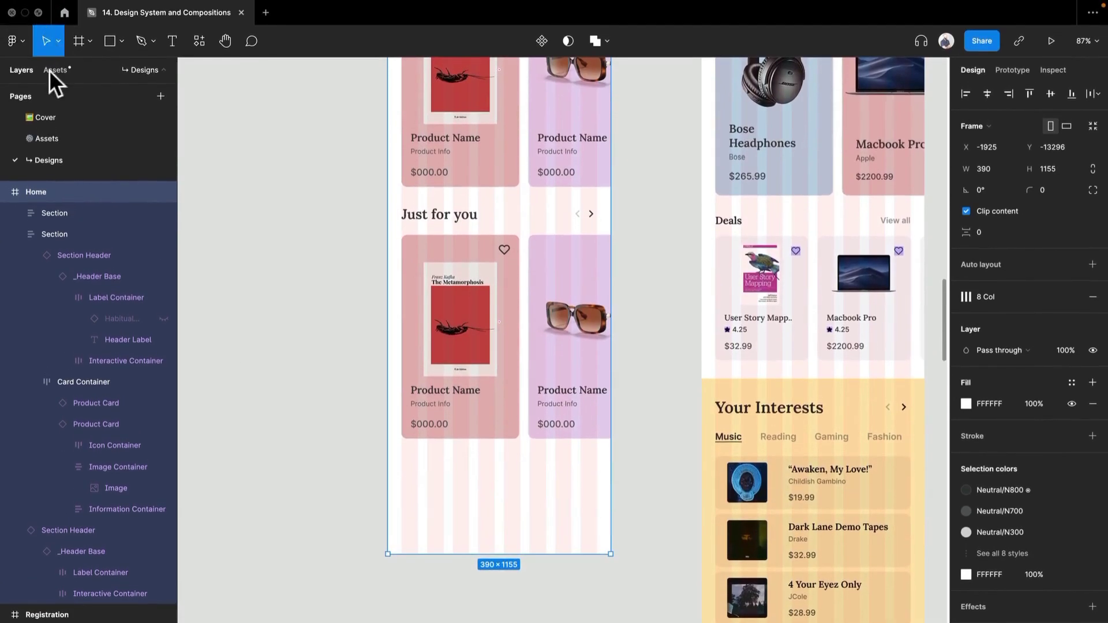
left_click(254, 161)
key("alt+2")
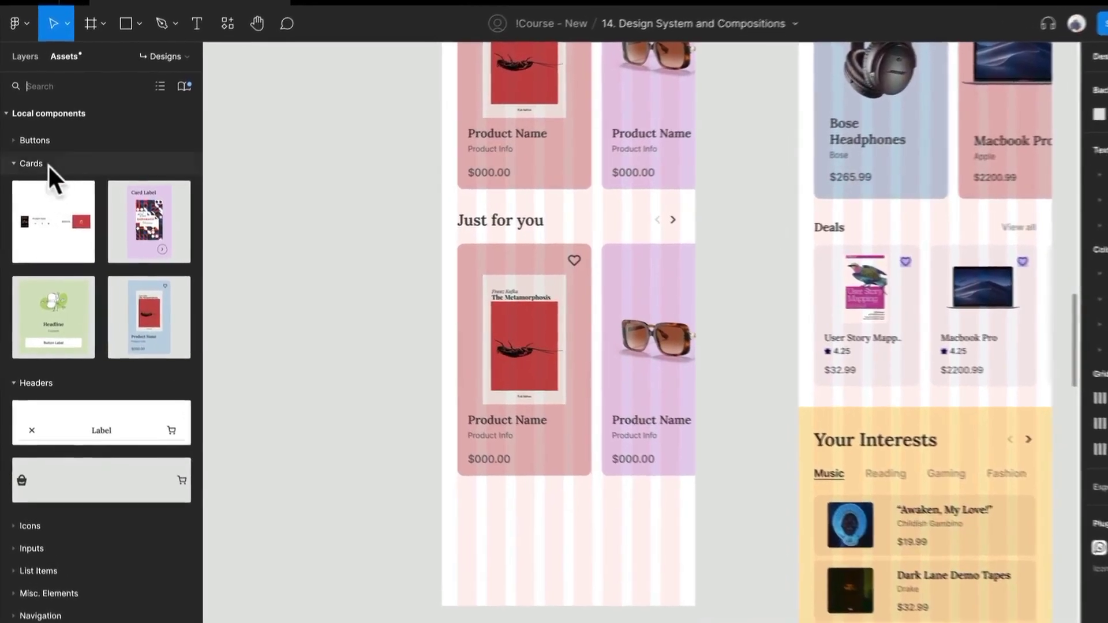
Drop the Navigation bar into the Home frame, lower it to Y 1074 and widen it to 390
left_click(40, 165)
left_click(81, 422)
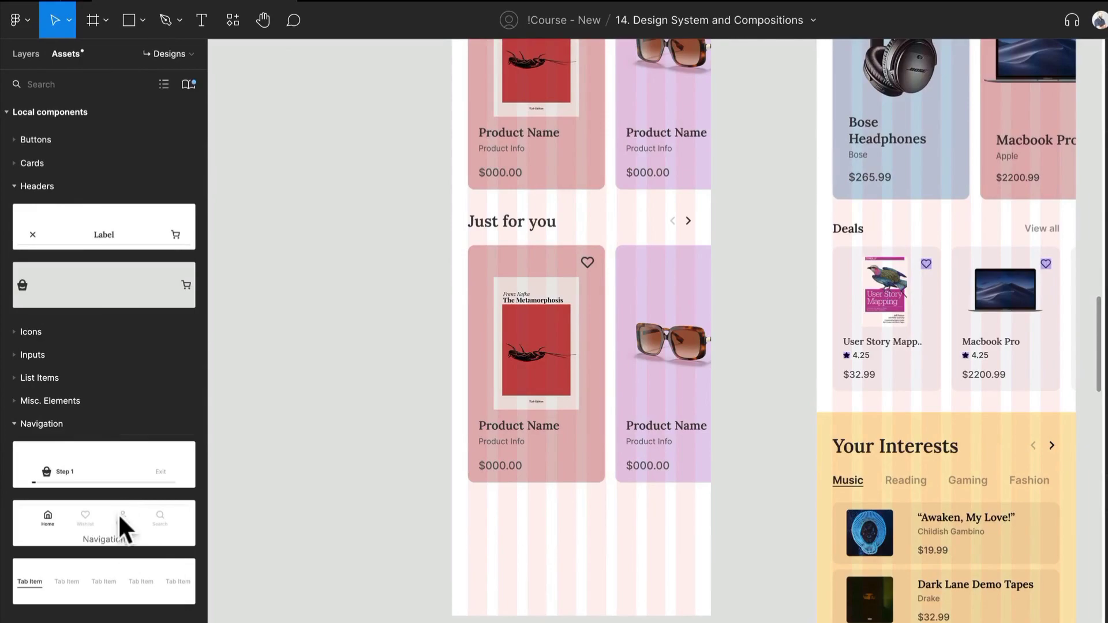
left_click_drag(119, 520, 634, 573)
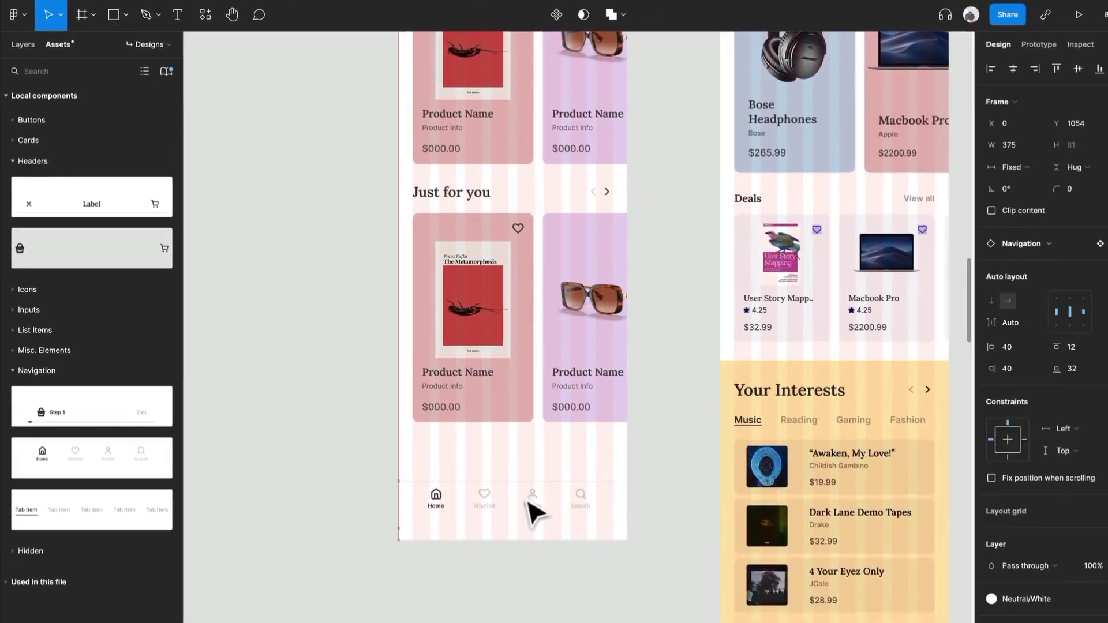
left_click_drag(527, 501, 528, 513)
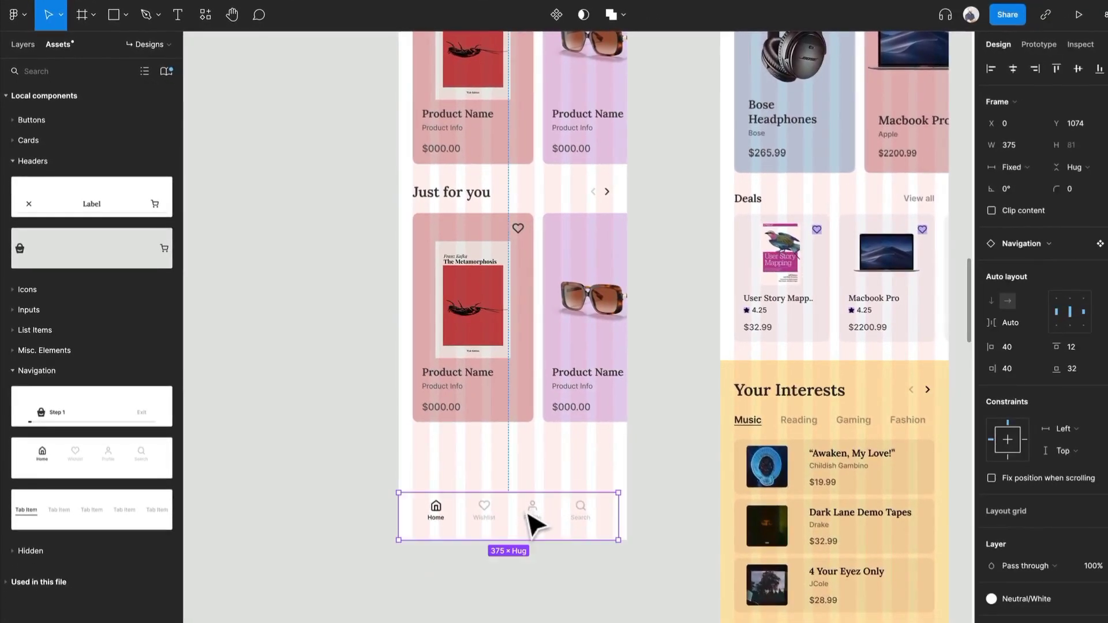
left_click_drag(618, 514, 628, 514)
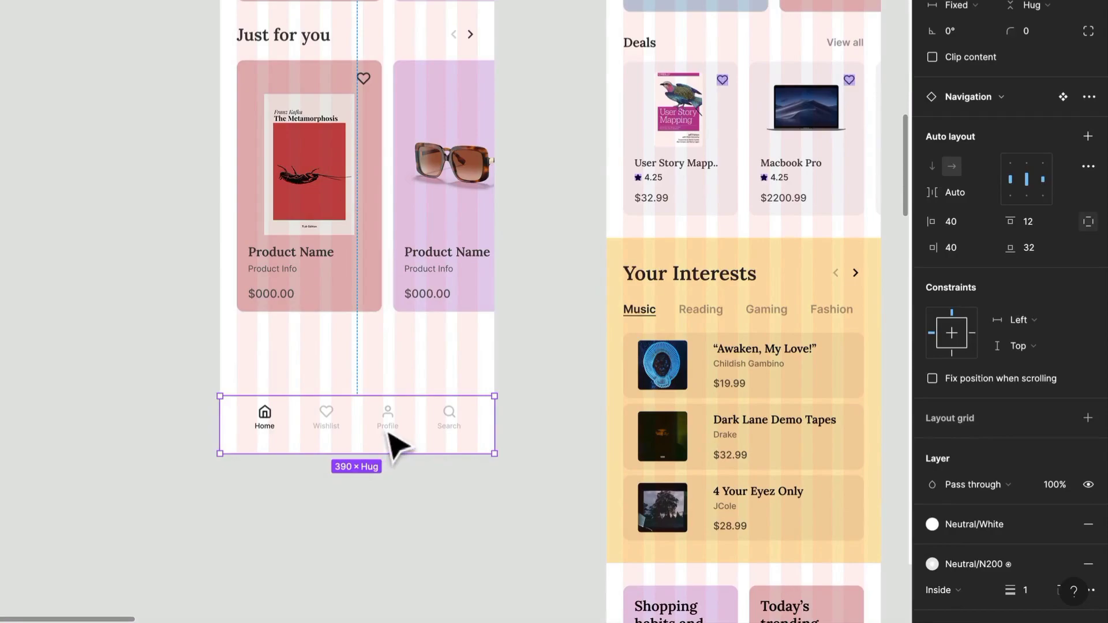
left_click(358, 522)
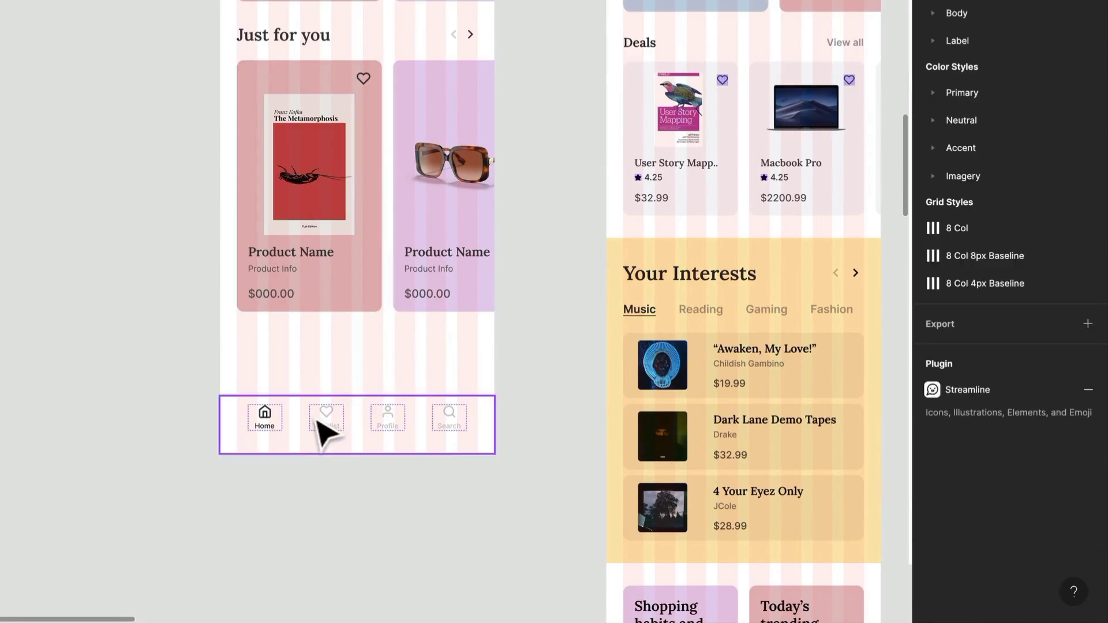
scroll(323, 433, "up", 5)
Switch the copied section's header to the View all variant and retitle it 'Deals'
scroll(324, 433, "down", 3)
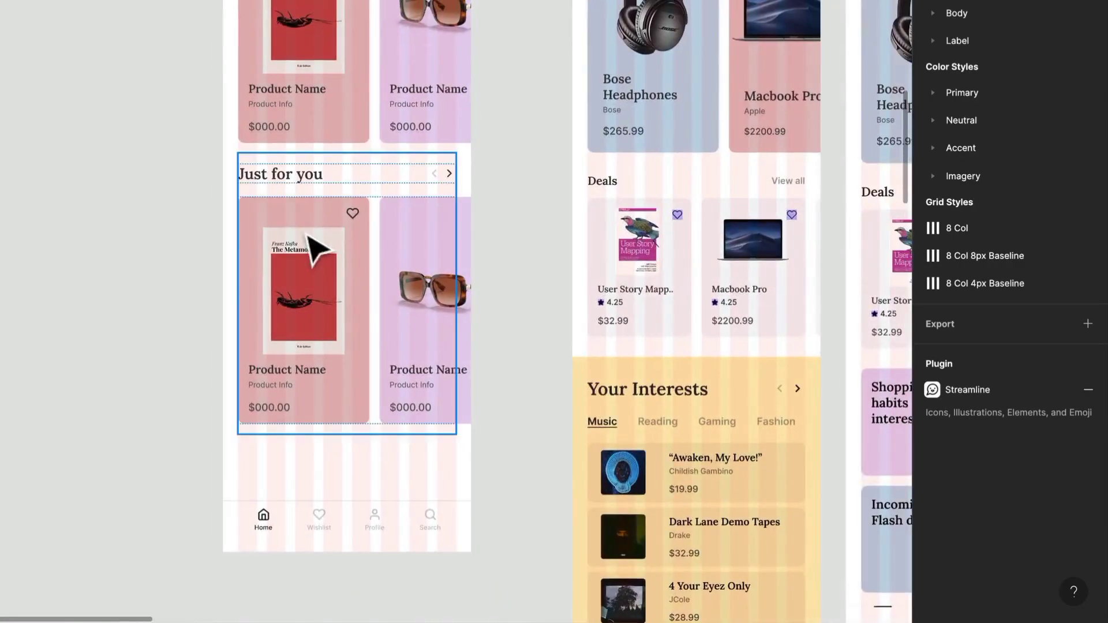
double_click(333, 176)
scroll(329, 177, "up", 4)
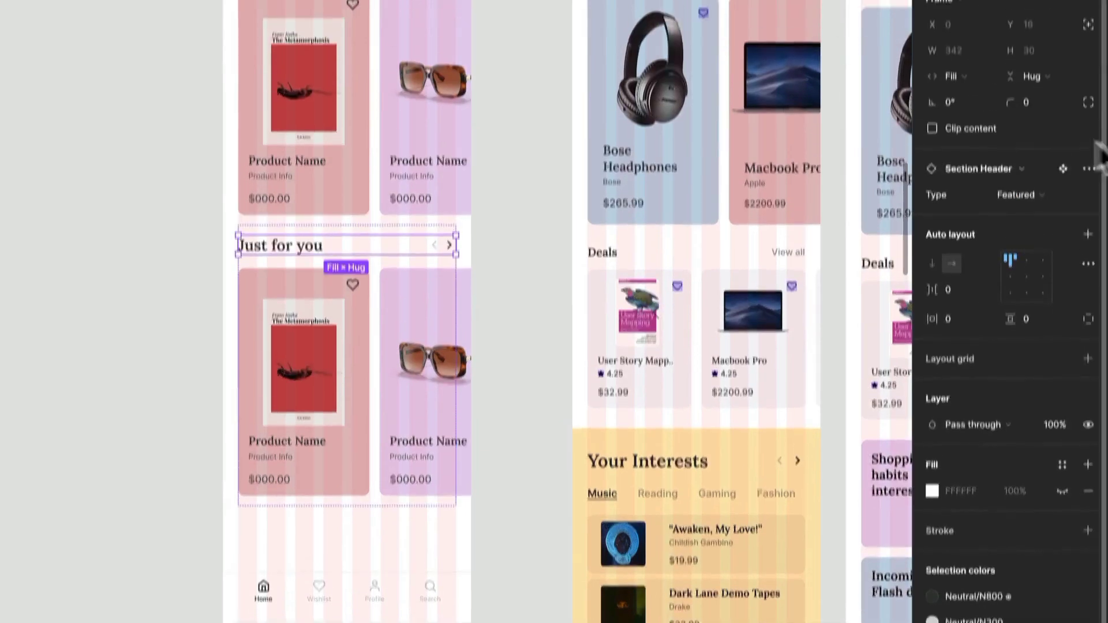
left_click(1026, 272)
left_click(1030, 293)
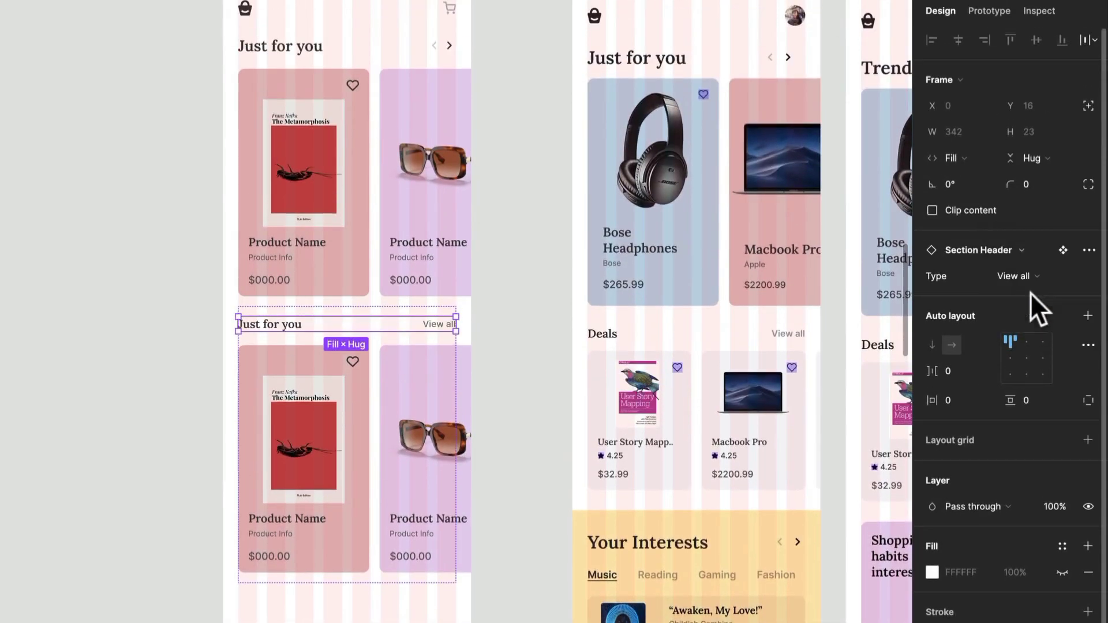
double_click(290, 330)
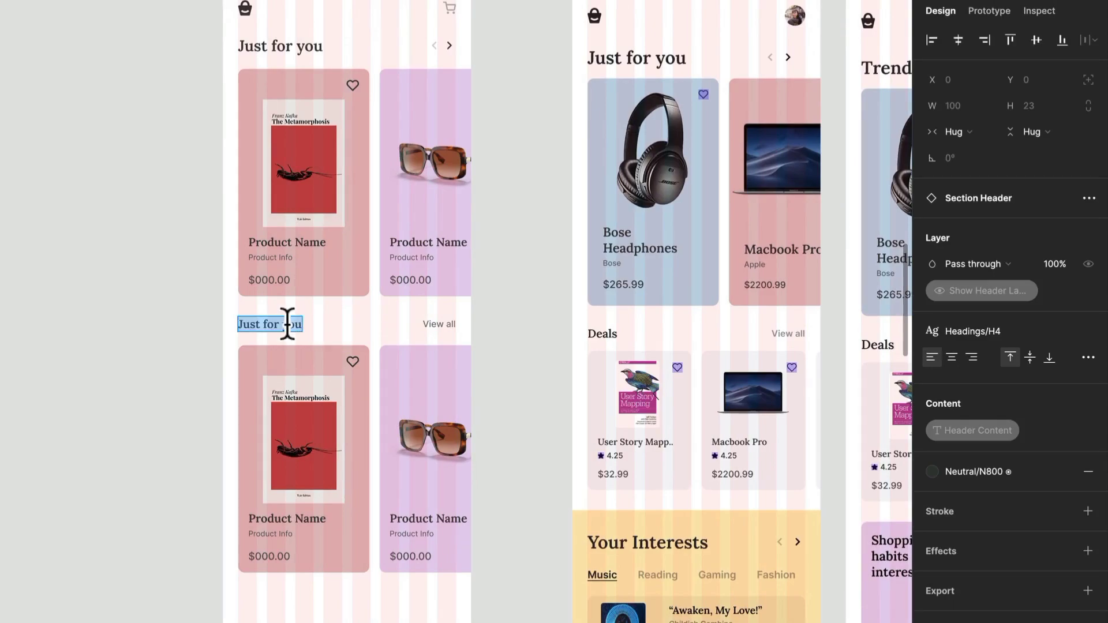
type("Deals")
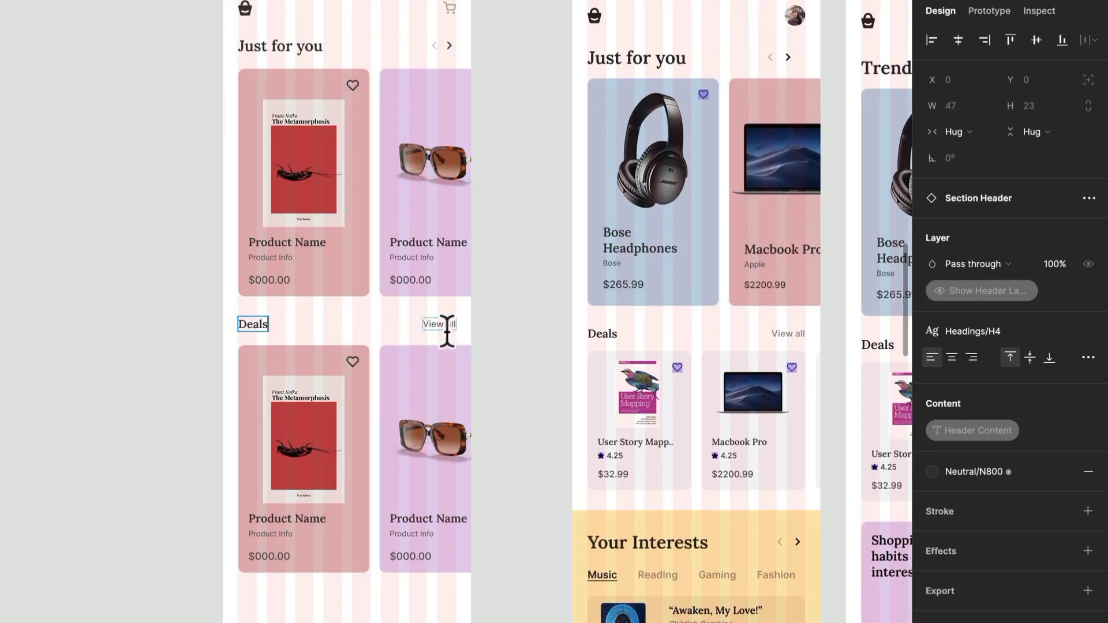
Make both product cards Fill container width and change them to the Small variant
left_click(296, 432)
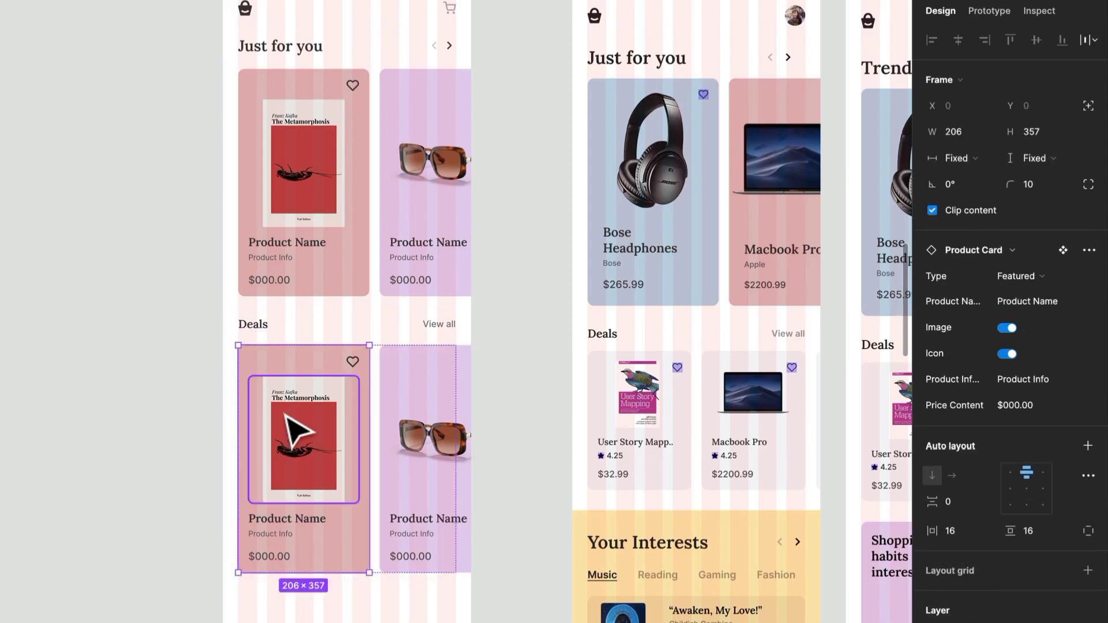
key("ctrl+a")
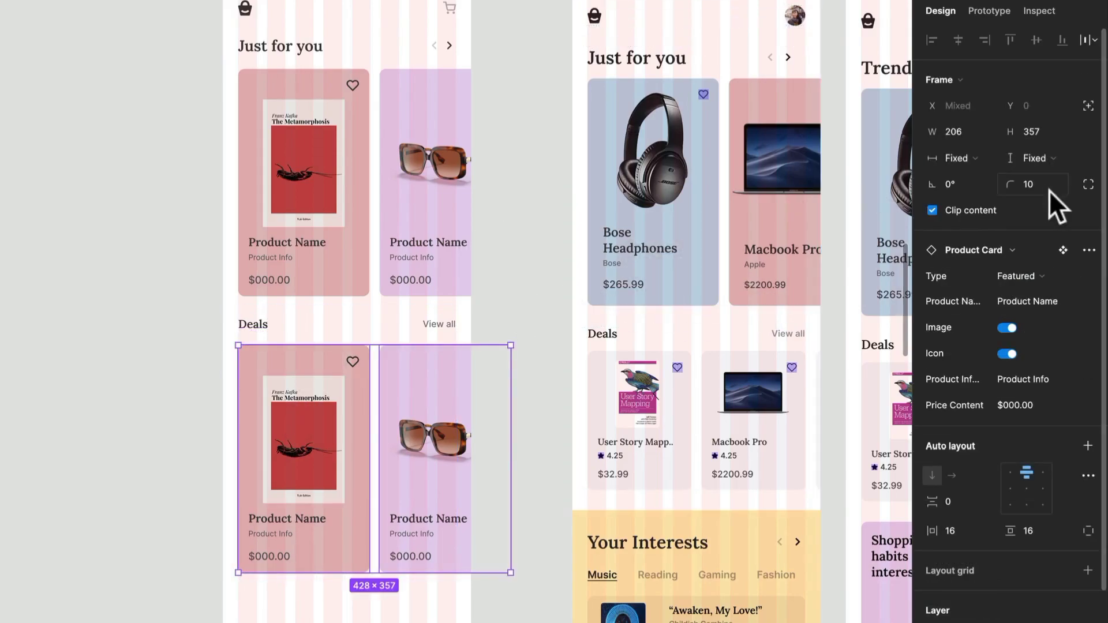
left_click(971, 157)
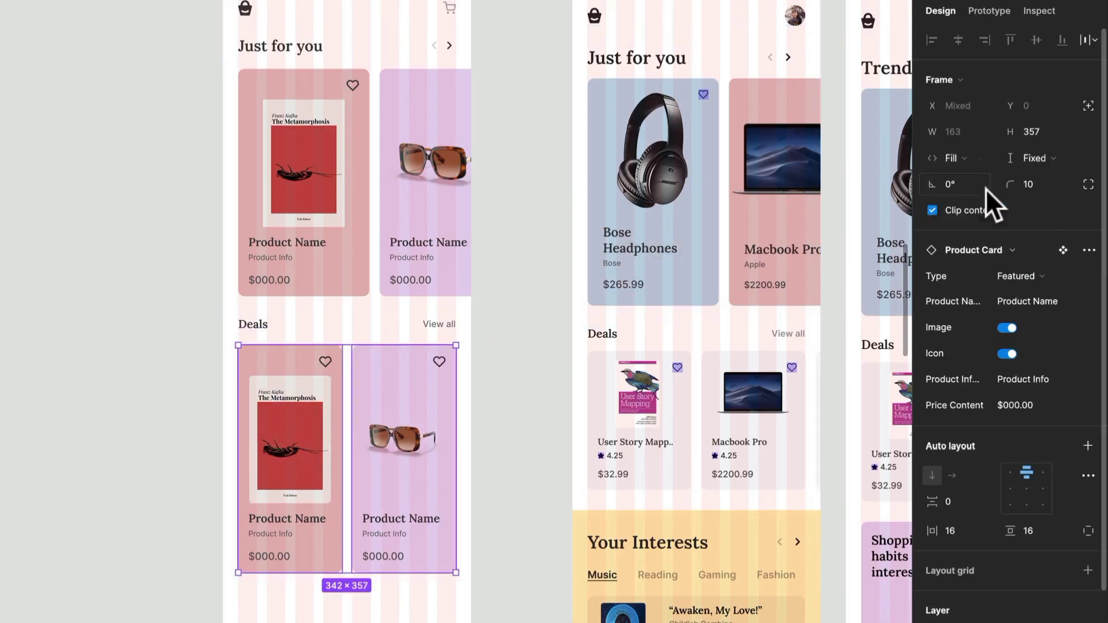
left_click(985, 189)
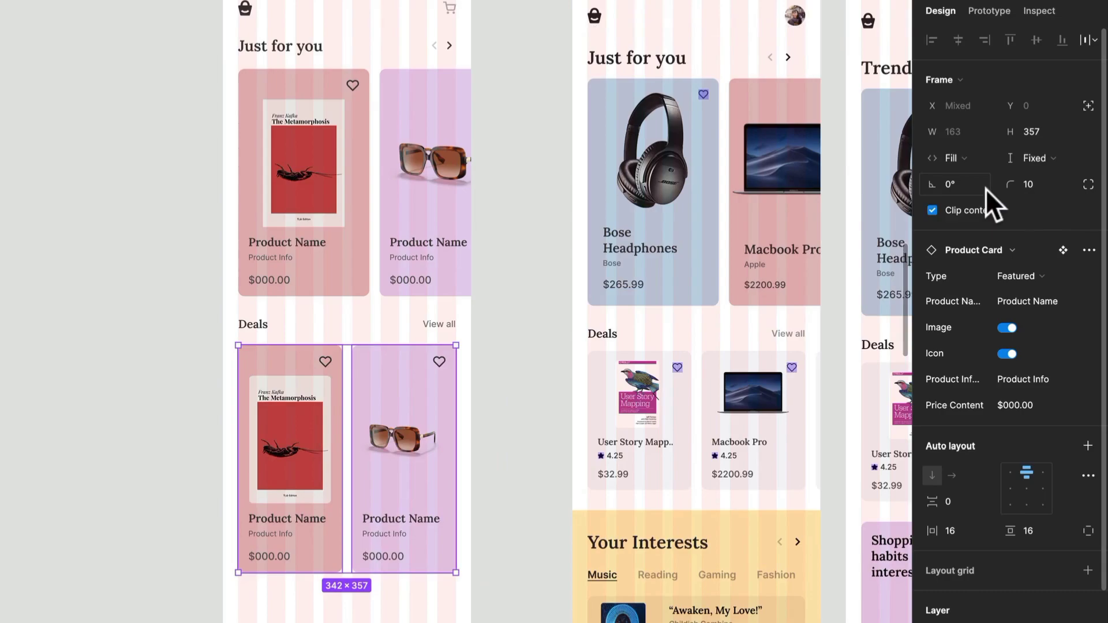
left_click(1031, 276)
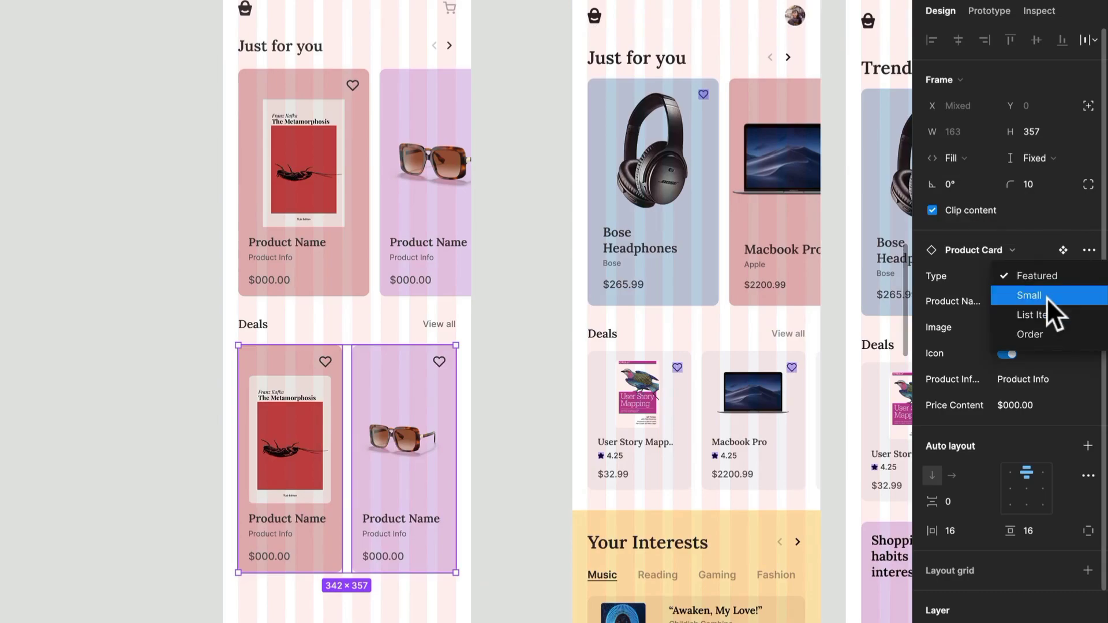
left_click(1047, 296)
scroll(421, 416, "up", 3)
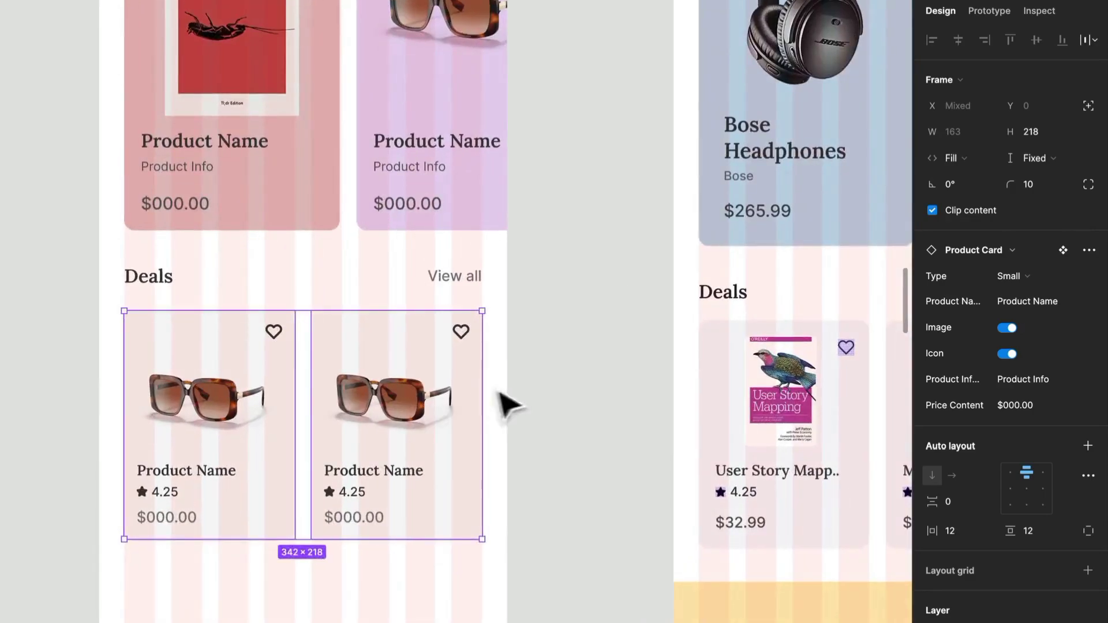
Swap the left card's sunglasses image for the Electronics headphones style
double_click(217, 417)
scroll(218, 355, "down", 5)
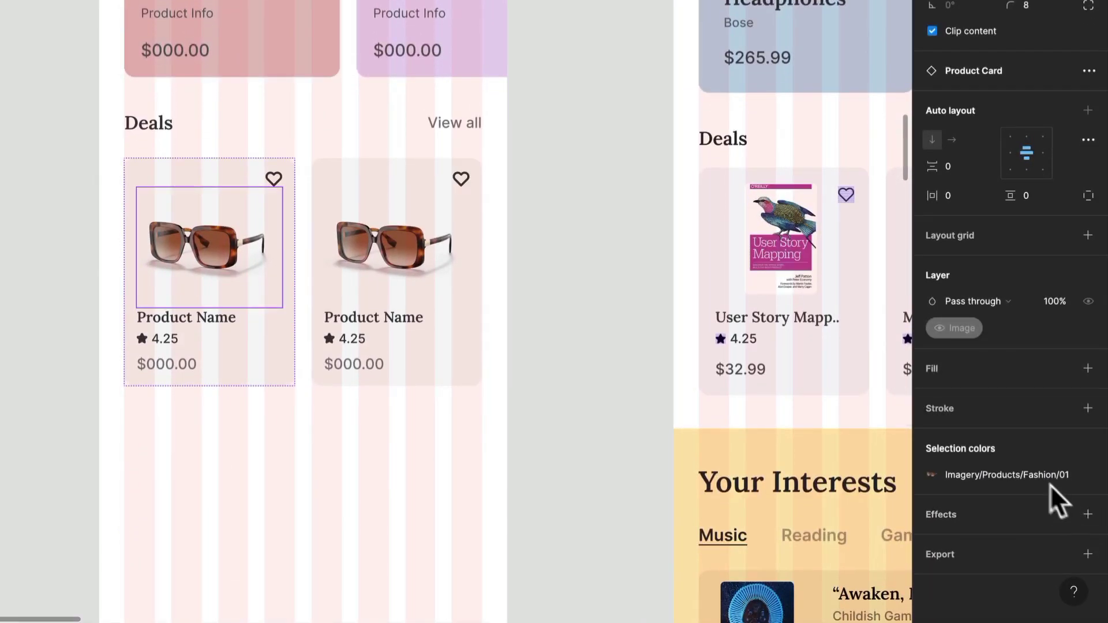
left_click(1032, 474)
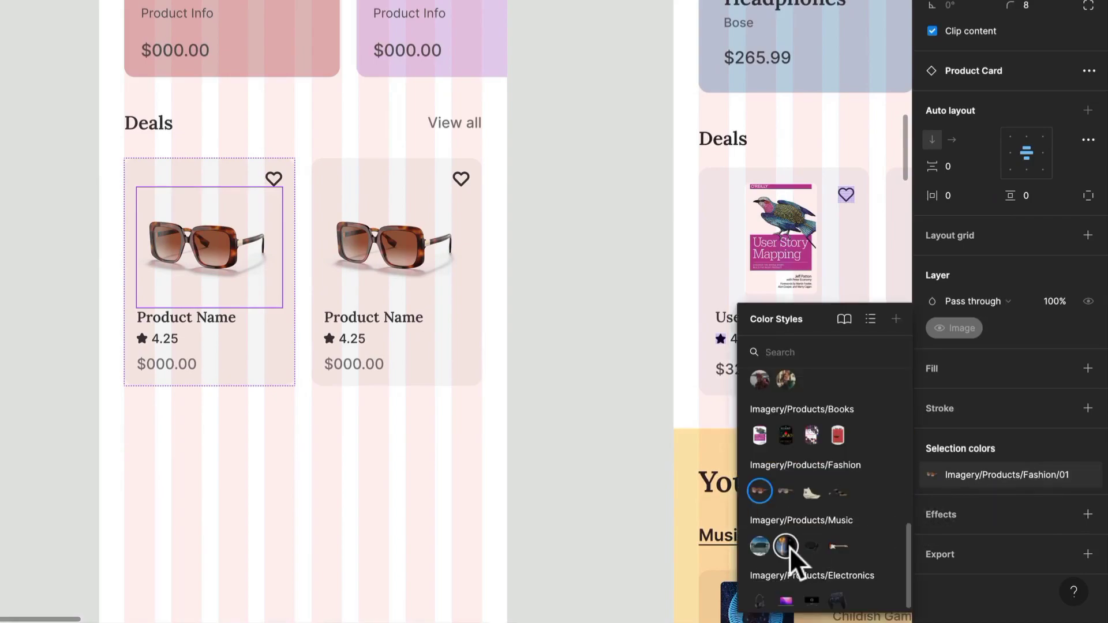
scroll(790, 547, "down", 1)
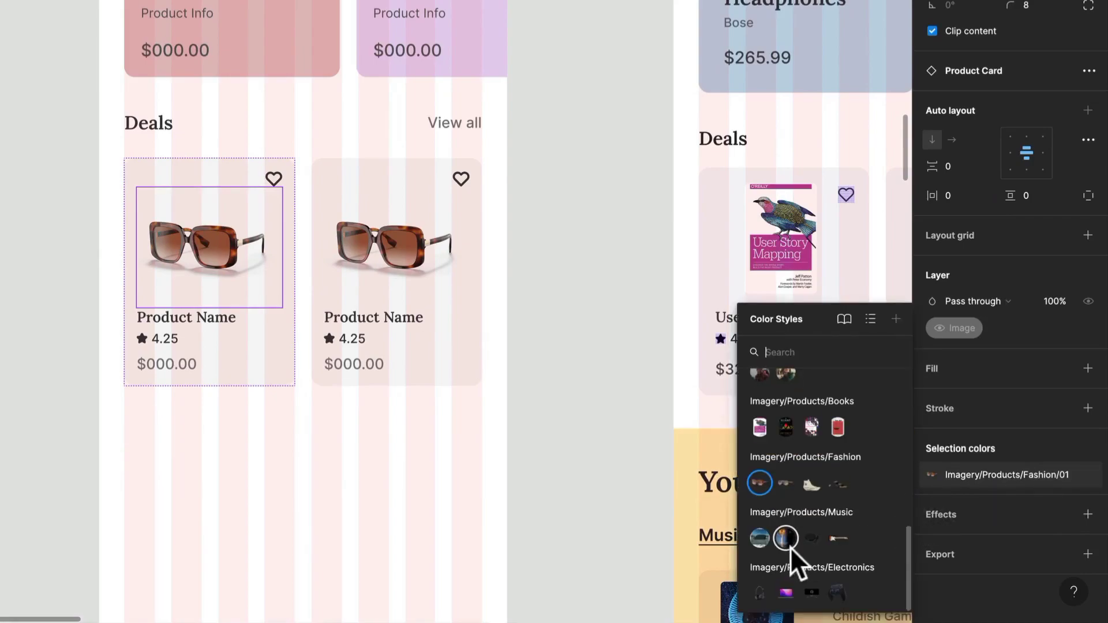
left_click(760, 591)
Change the right card's image to The Hobbit cover and add vertical padding around it
double_click(427, 271)
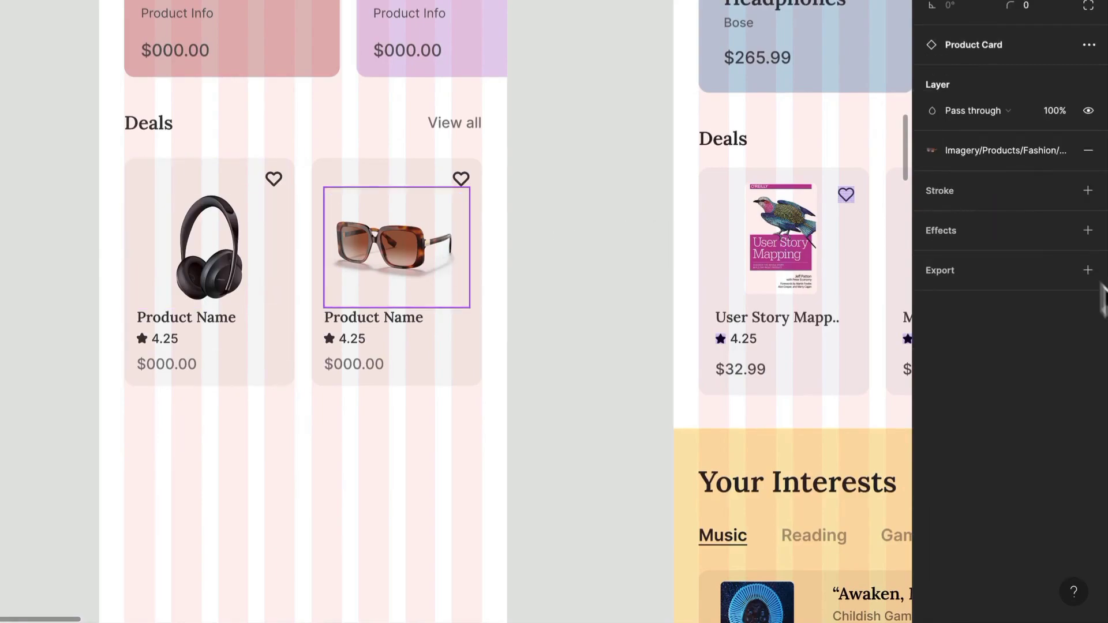
left_click(1002, 151)
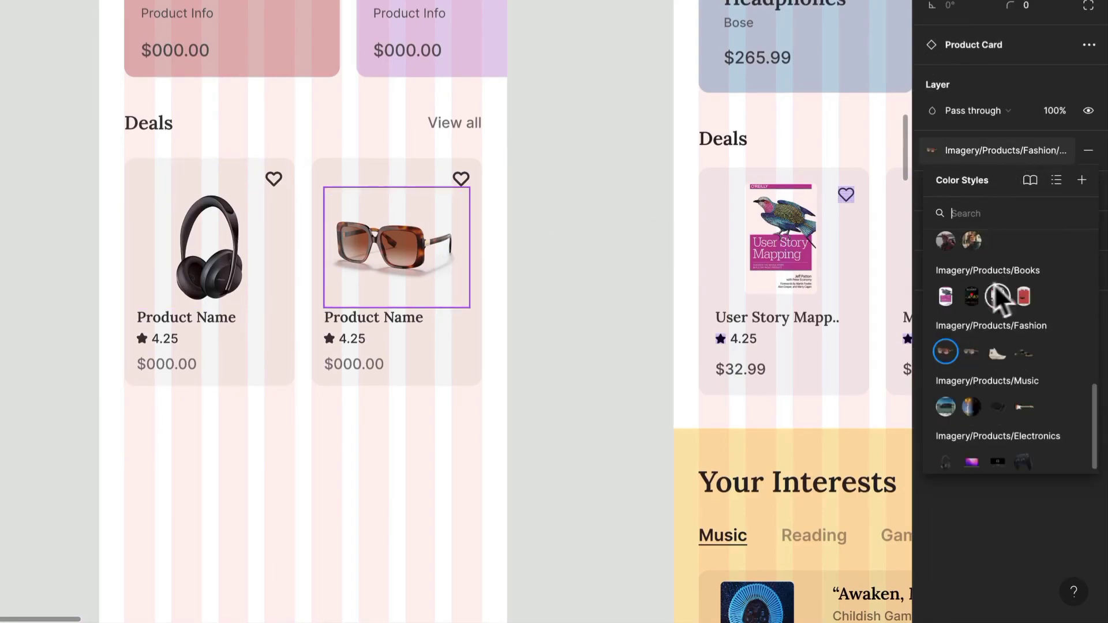
left_click(973, 293)
left_click(527, 279)
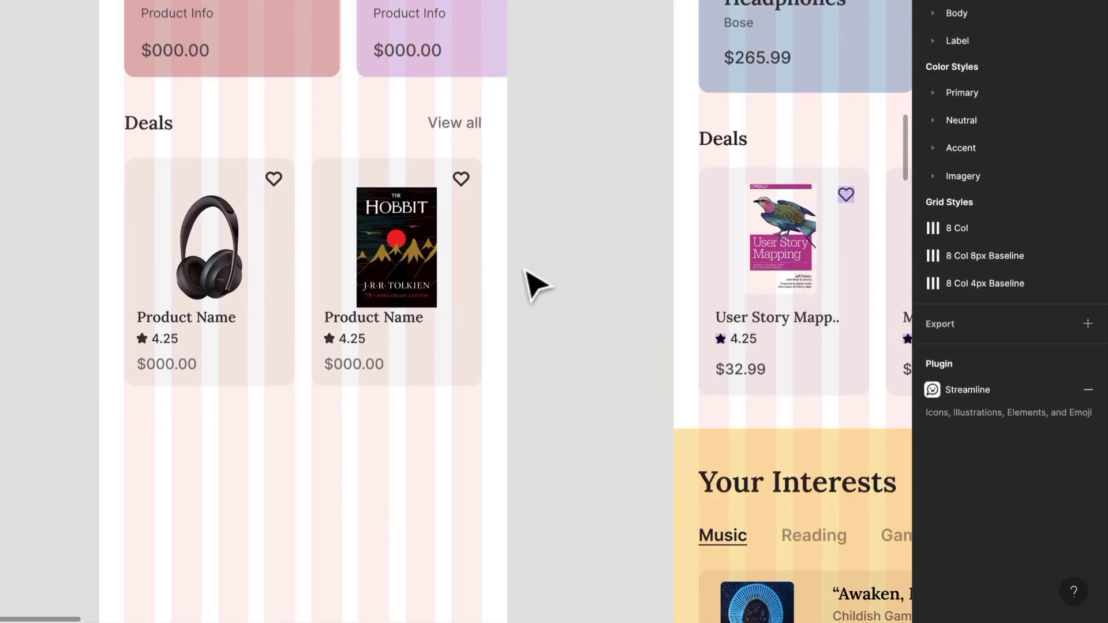
double_click(415, 257)
left_click(413, 254)
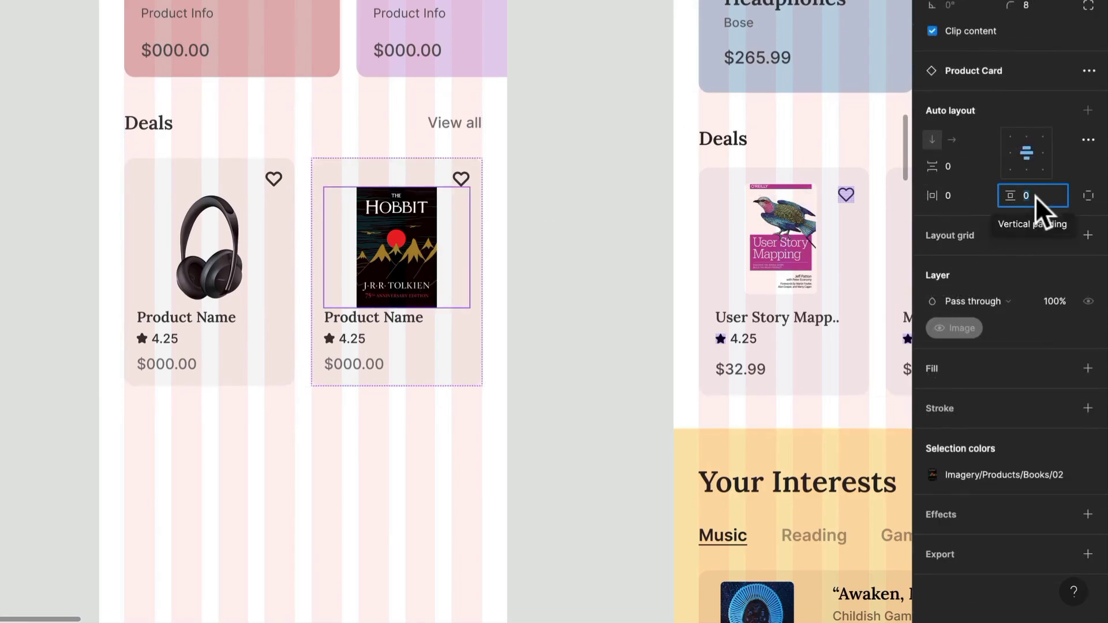
type("16")
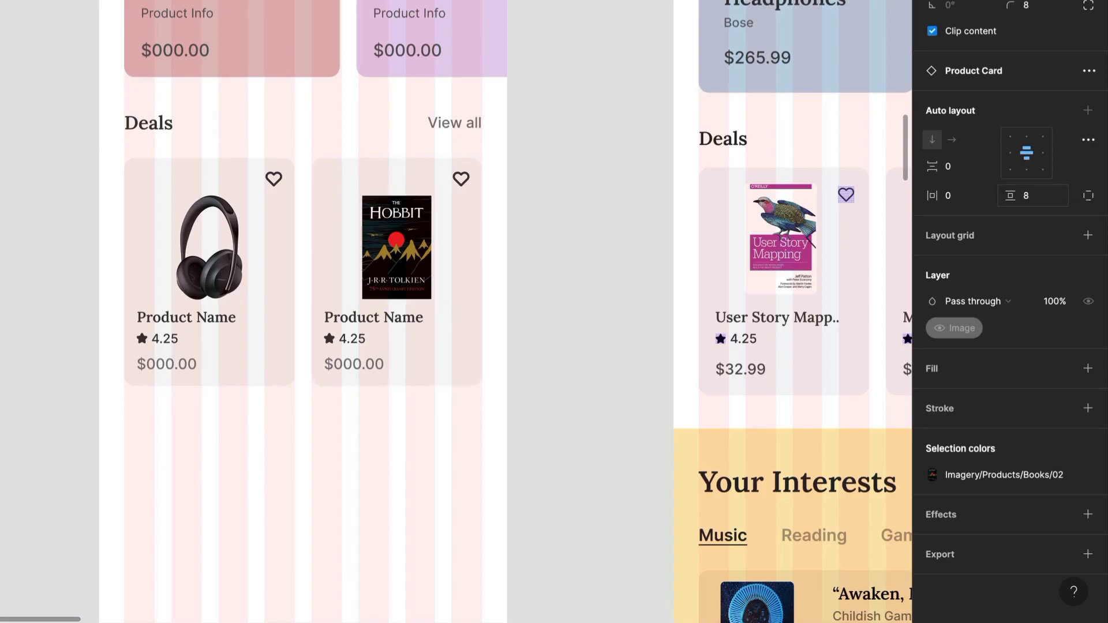
left_click(573, 351)
Set 16 spacing between the Deals header and its cards
scroll(572, 349, "down", 1)
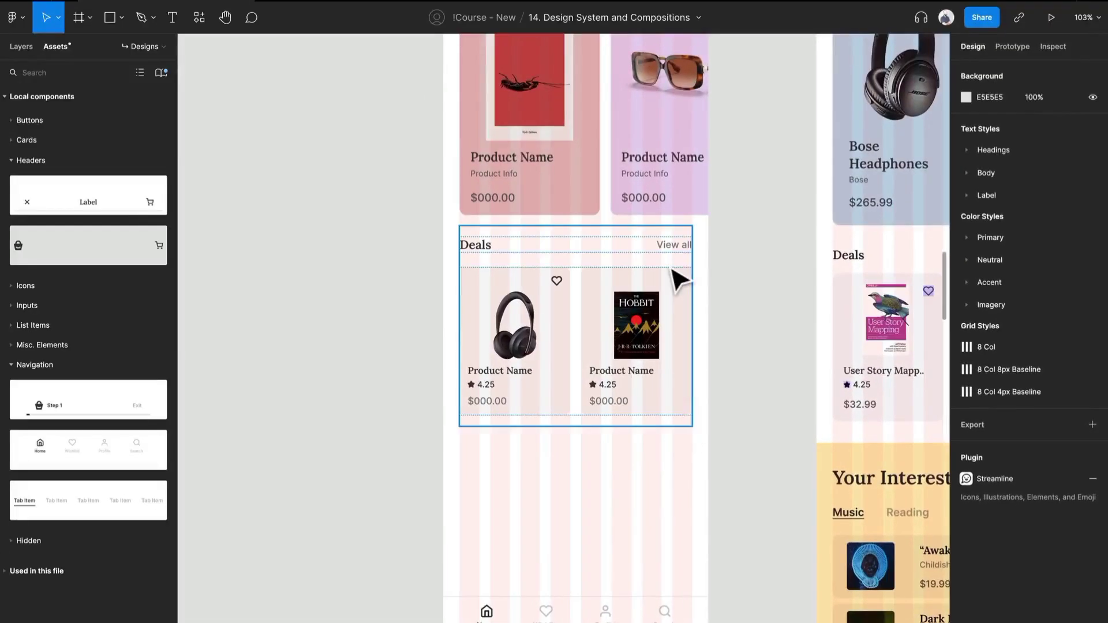
left_click(468, 136)
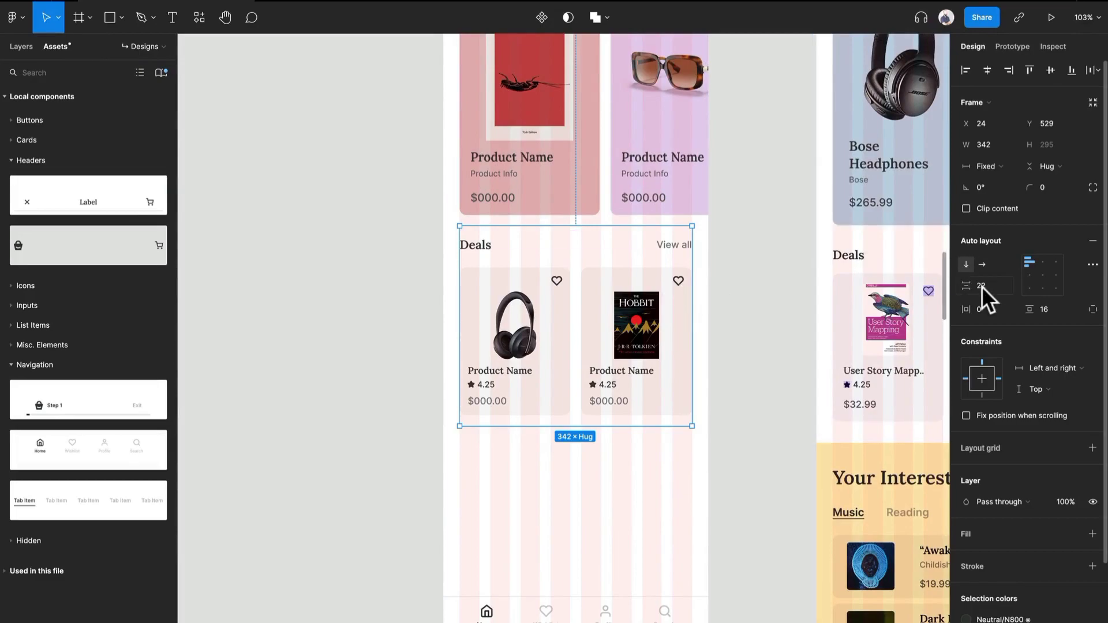
type("16")
key("Return")
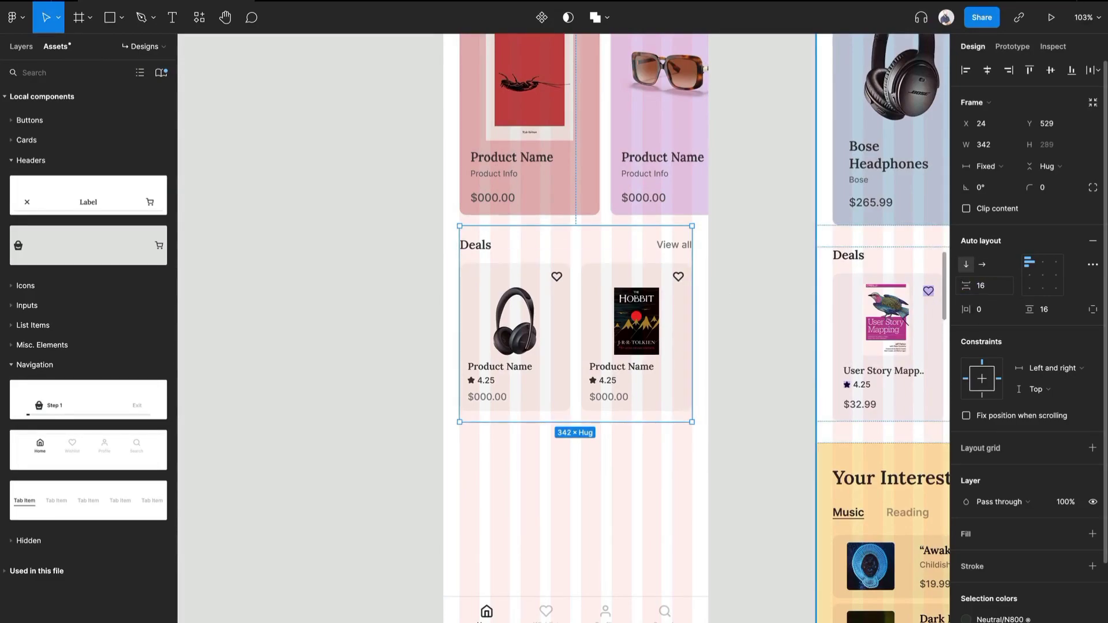
left_click(757, 334)
left_click(692, 279)
mouse_move(692, 280)
left_mouse_down()
mouse_move(700, 310)
mouse_move(693, 276)
left_mouse_up()
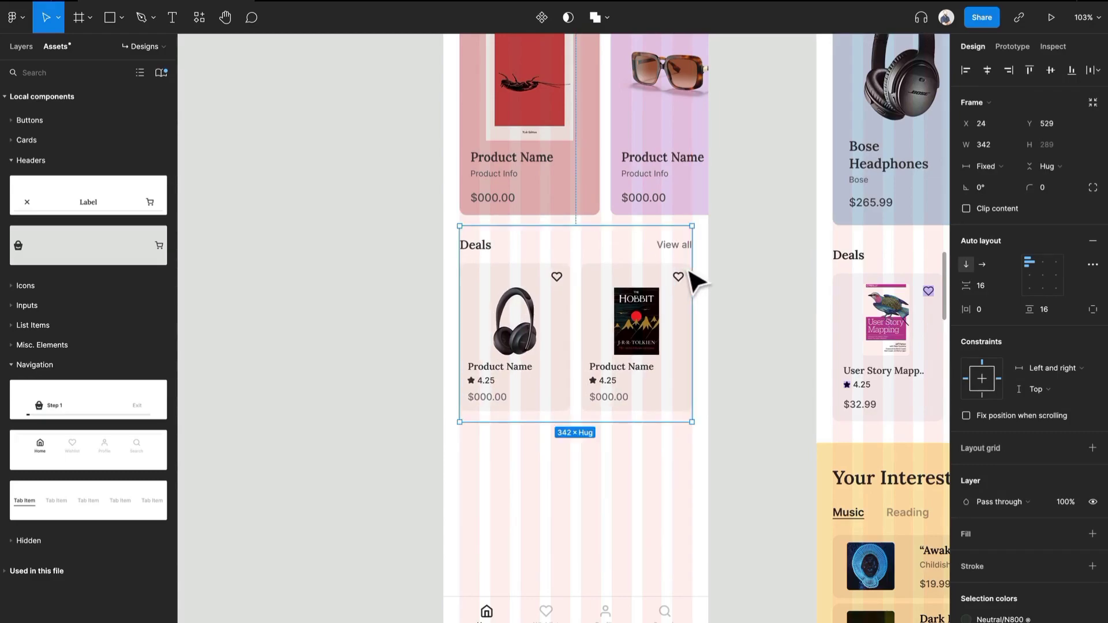
Give the Just for you section 16 px item spacing and nudge the Deals section into place
scroll(681, 179, "up", 5)
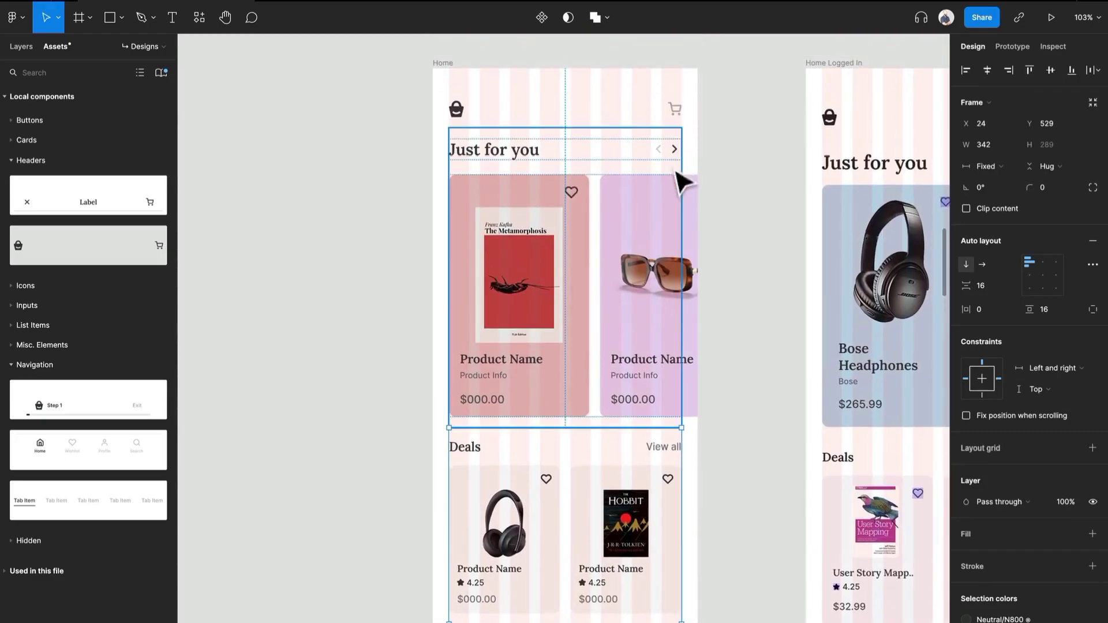
left_click(675, 196)
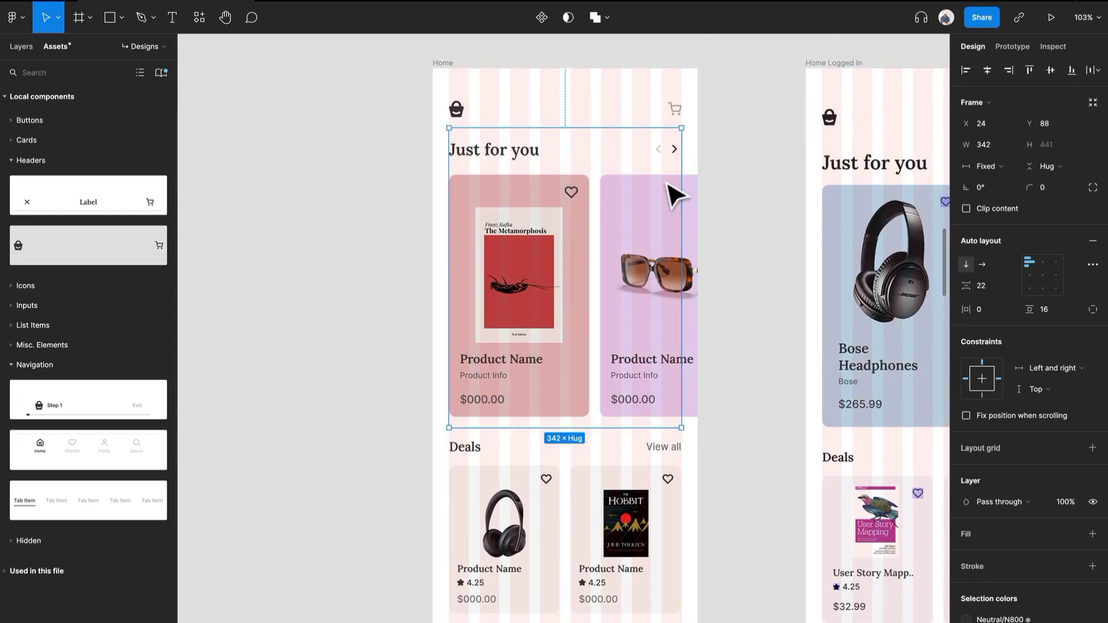
left_click(985, 284)
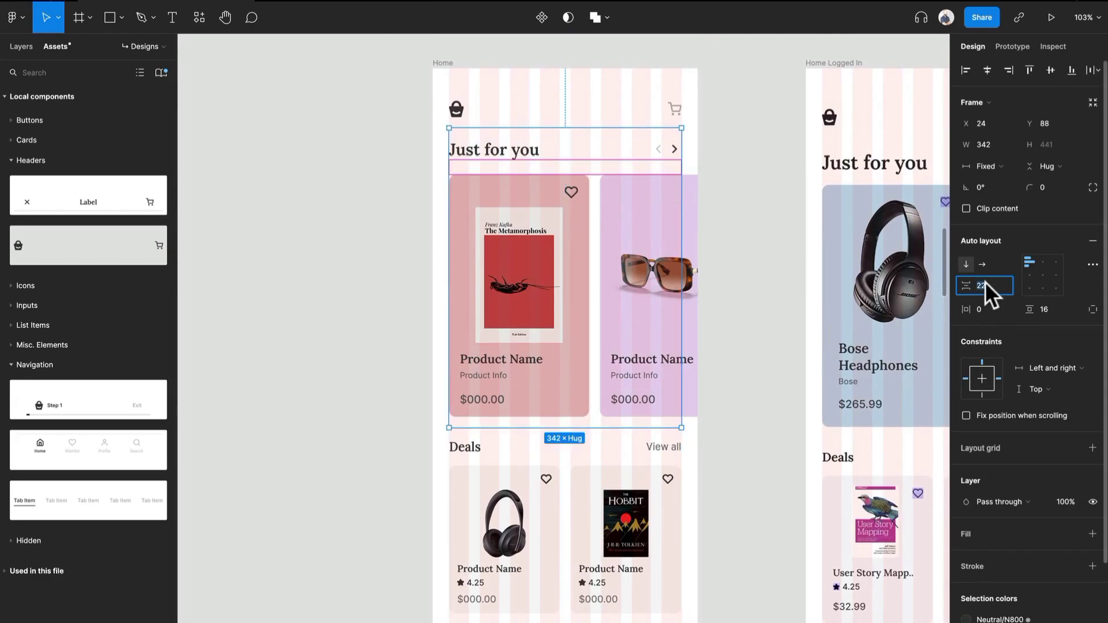
type("16")
key("Return")
left_click(747, 483)
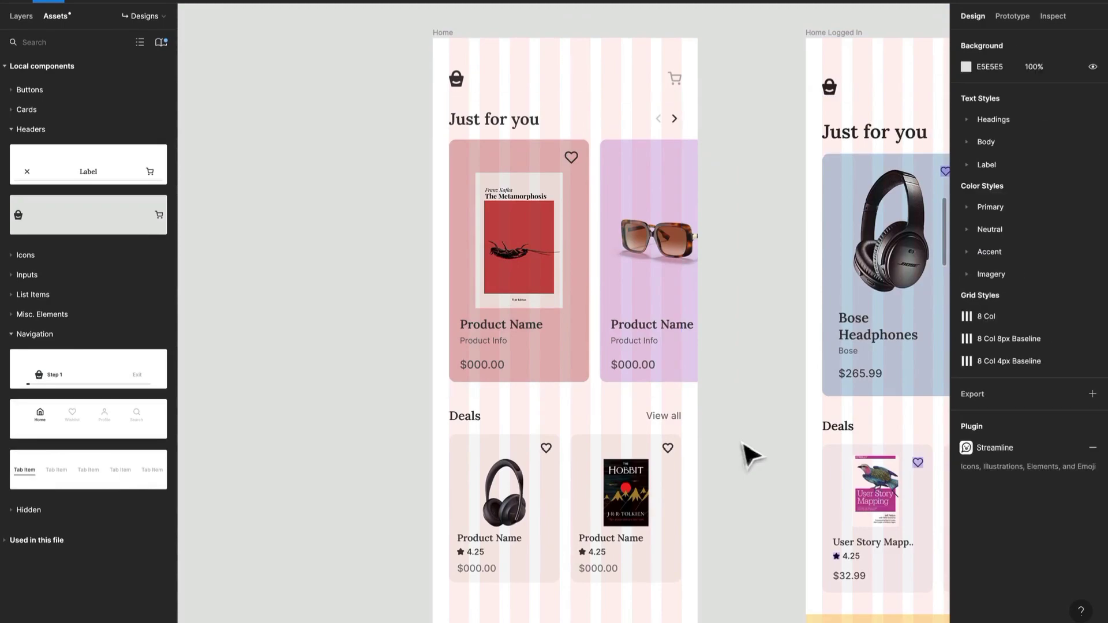
left_click(668, 487)
left_click_drag(664, 445, 664, 442)
Make the Home frame taller, to 1474
scroll(665, 437, "down", 1)
scroll(669, 449, "down", 5)
scroll(669, 449, "right", 1)
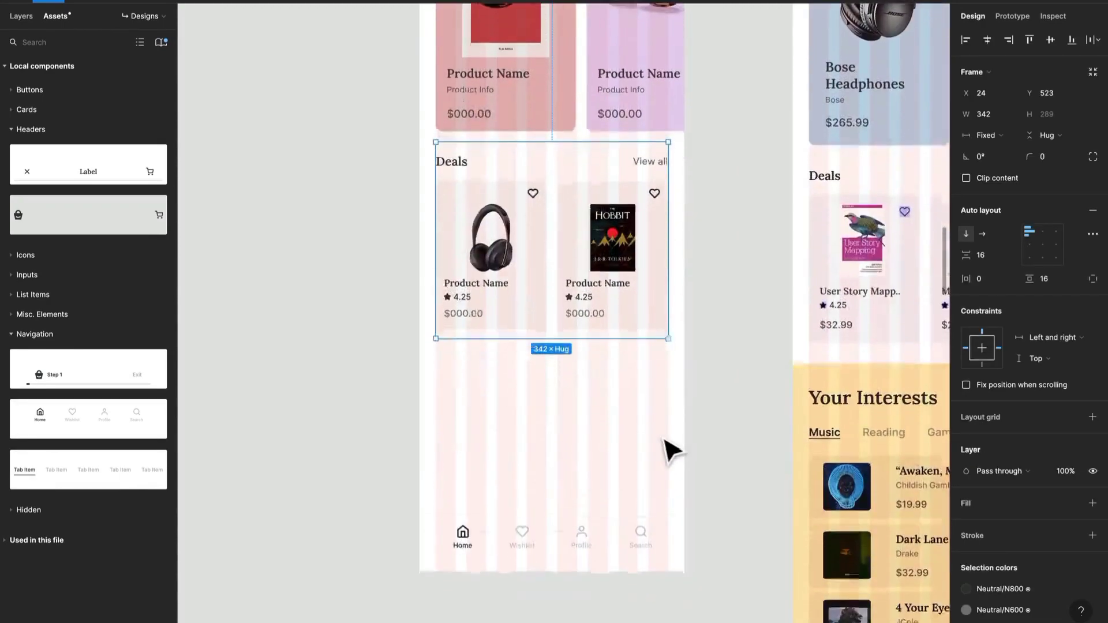
left_click(525, 452)
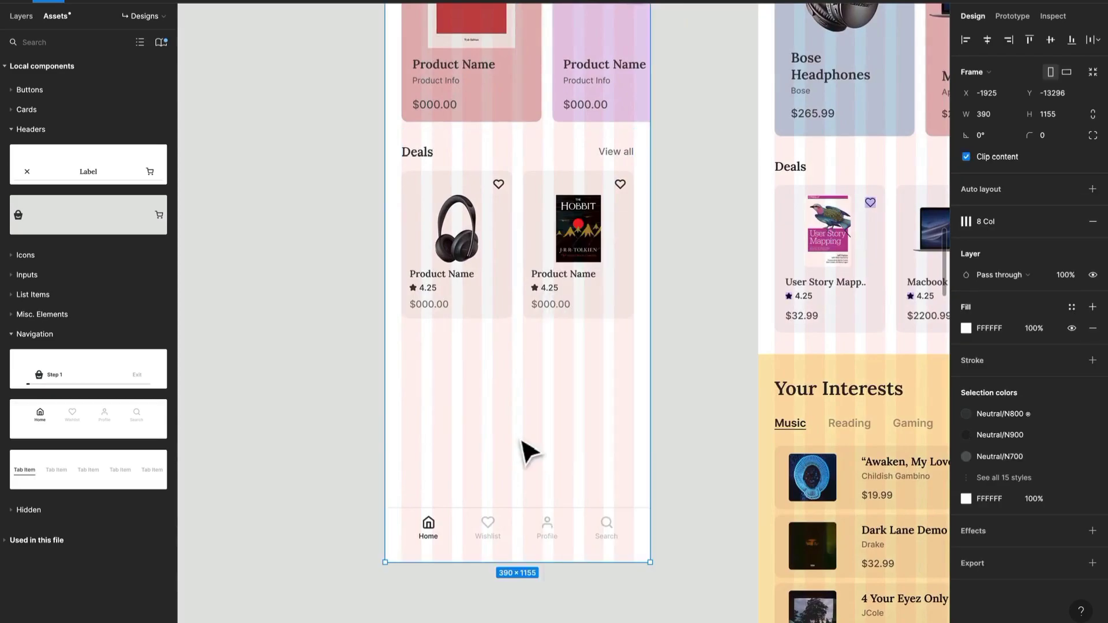
scroll(526, 453, "down", 3)
scroll(526, 453, "right", 1)
left_click_drag(541, 396, 542, 607)
Constrain the navigation bar Left and right / Bottom, fix it when scrolling, and move it to the bottom
left_click(536, 359)
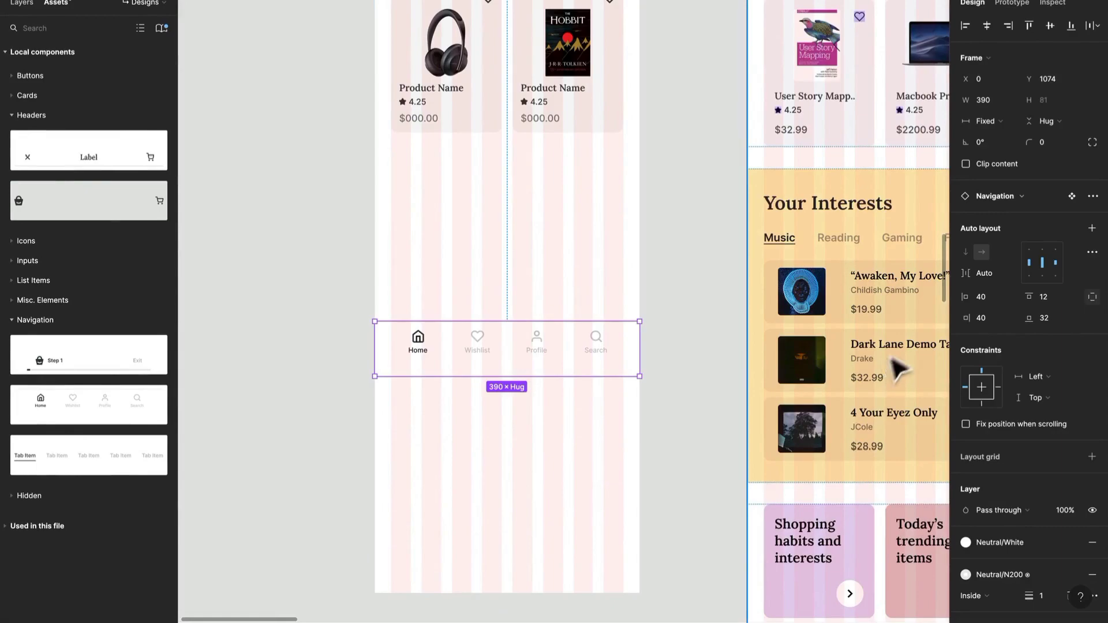
left_click(1065, 383)
left_click(1072, 413)
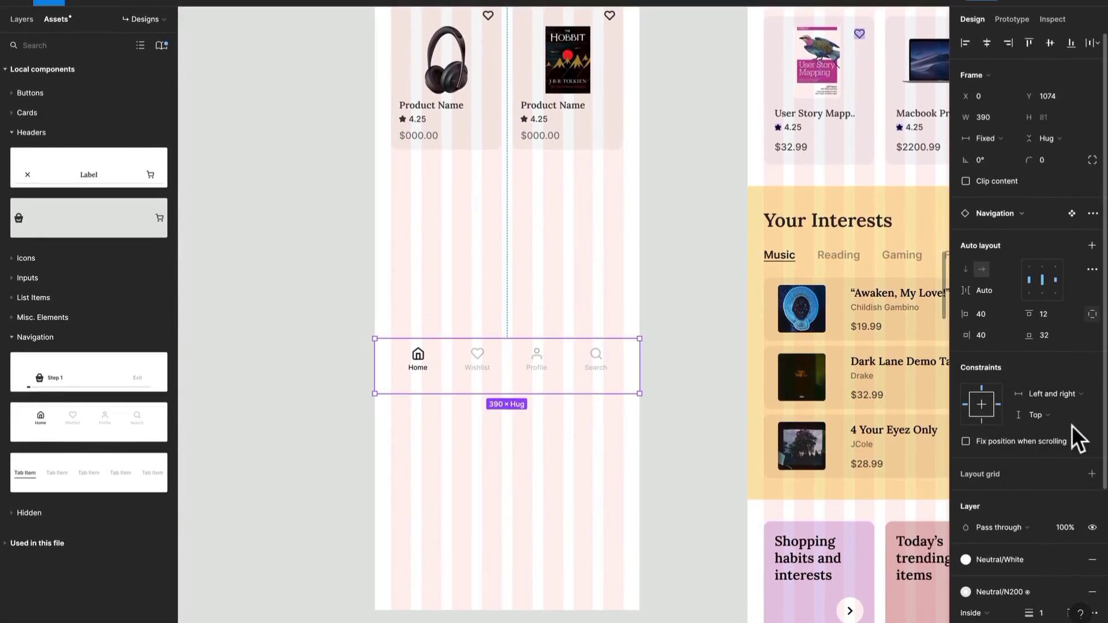
left_click(1045, 409)
left_click(1038, 431)
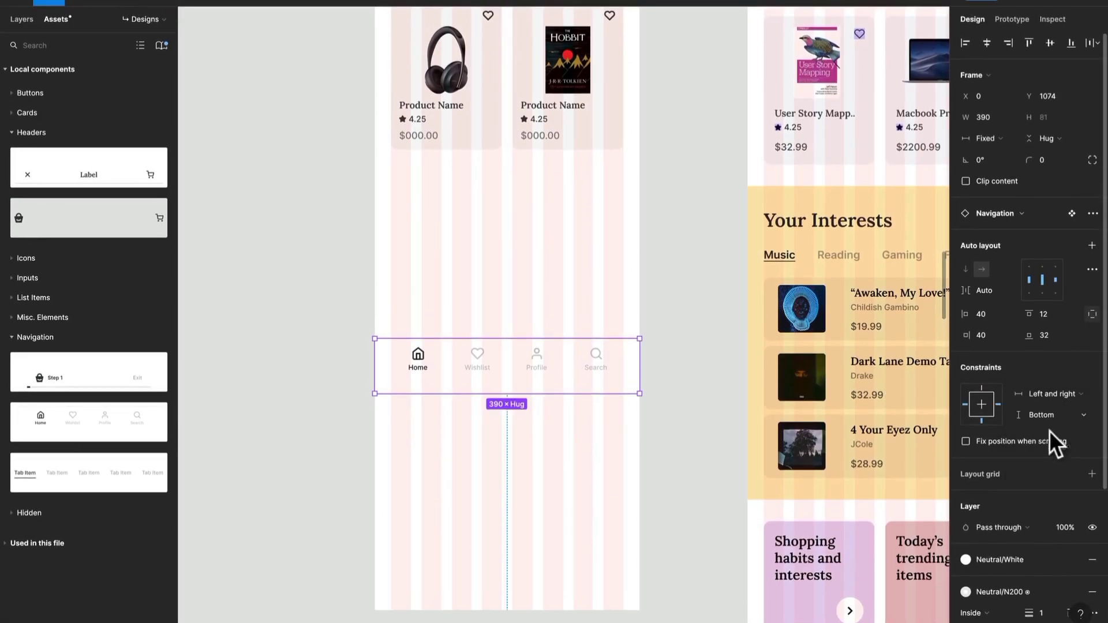
left_click(966, 441)
scroll(710, 396, "down", 5)
left_click_drag(598, 228, 618, 441)
Resize the Home frame, first to 1266 and then to about 1347 tall
left_click(612, 369)
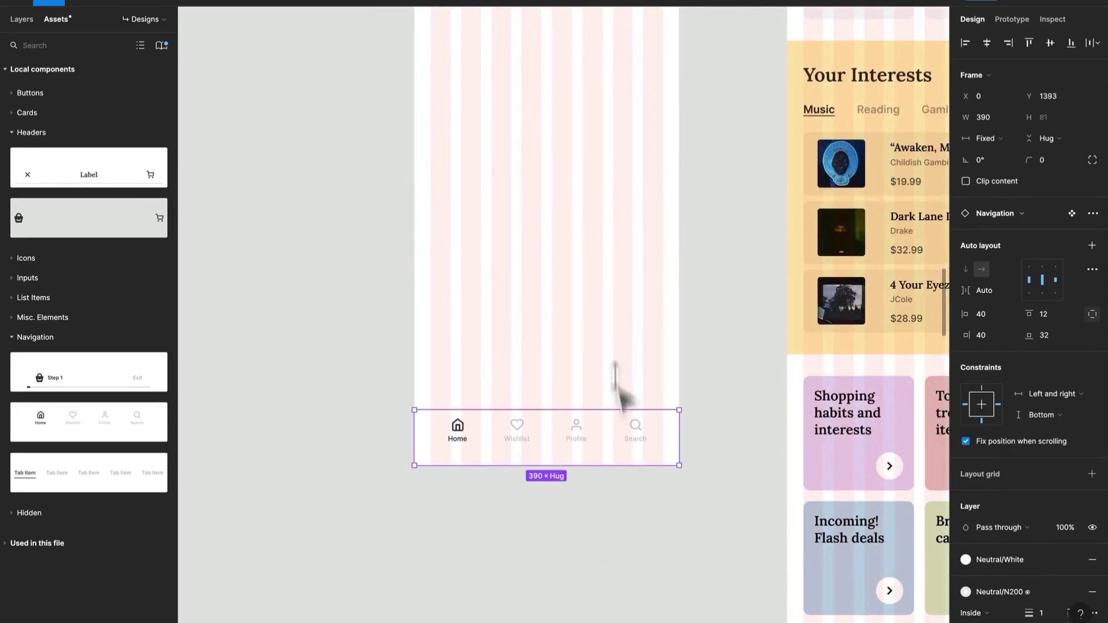
right_click(609, 291)
key("Escape")
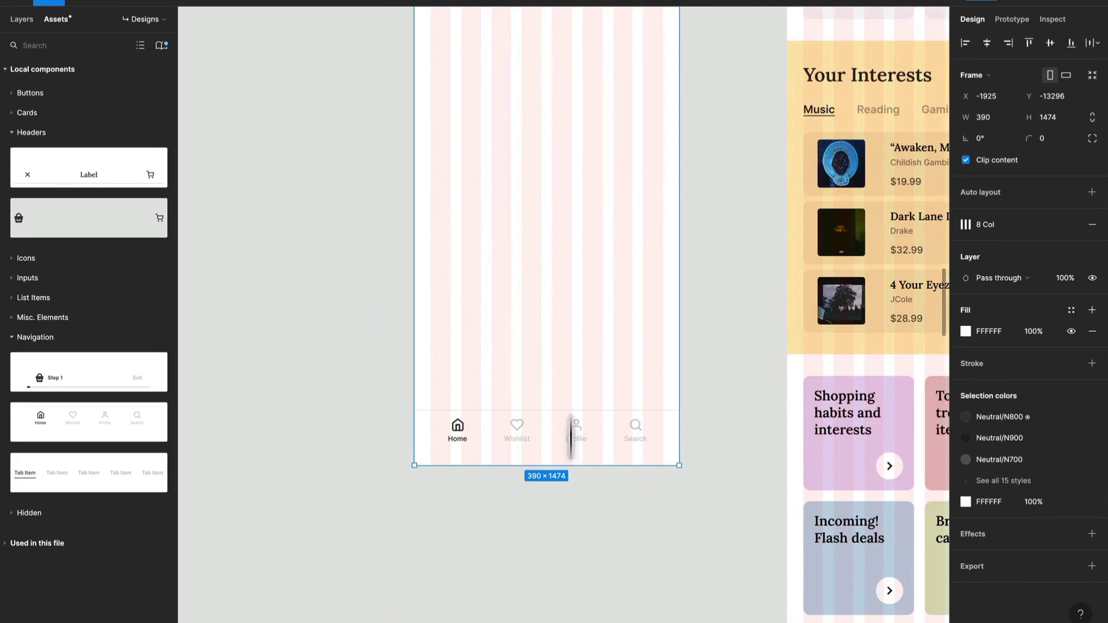
left_click_drag(570, 456, 567, 323)
scroll(577, 339, "up", 5)
scroll(576, 339, "down", 3)
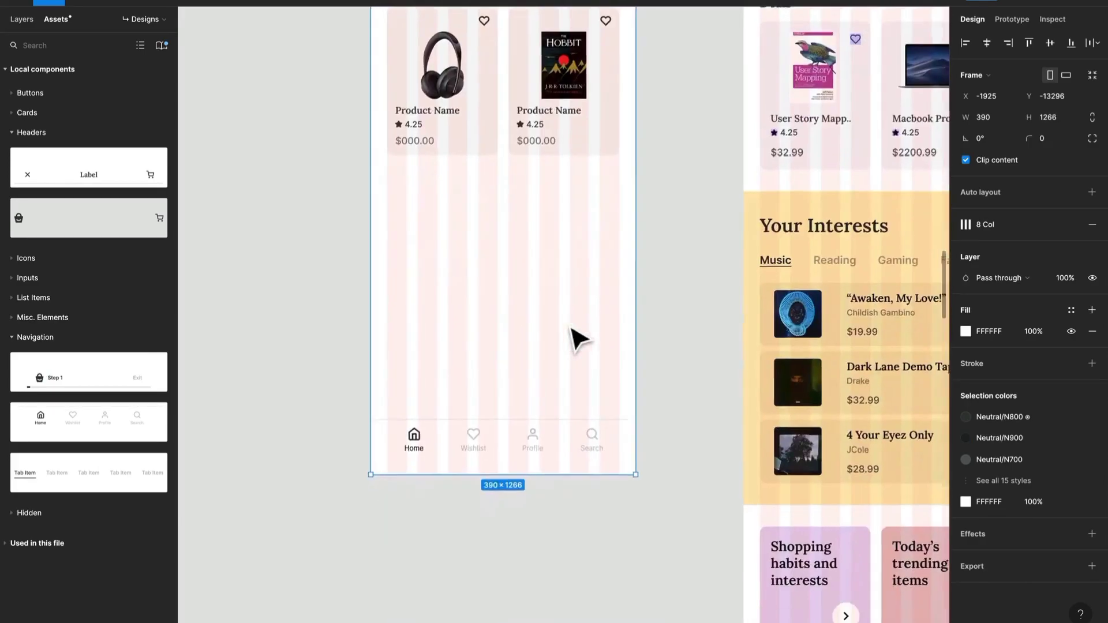
left_click_drag(557, 476, 557, 530)
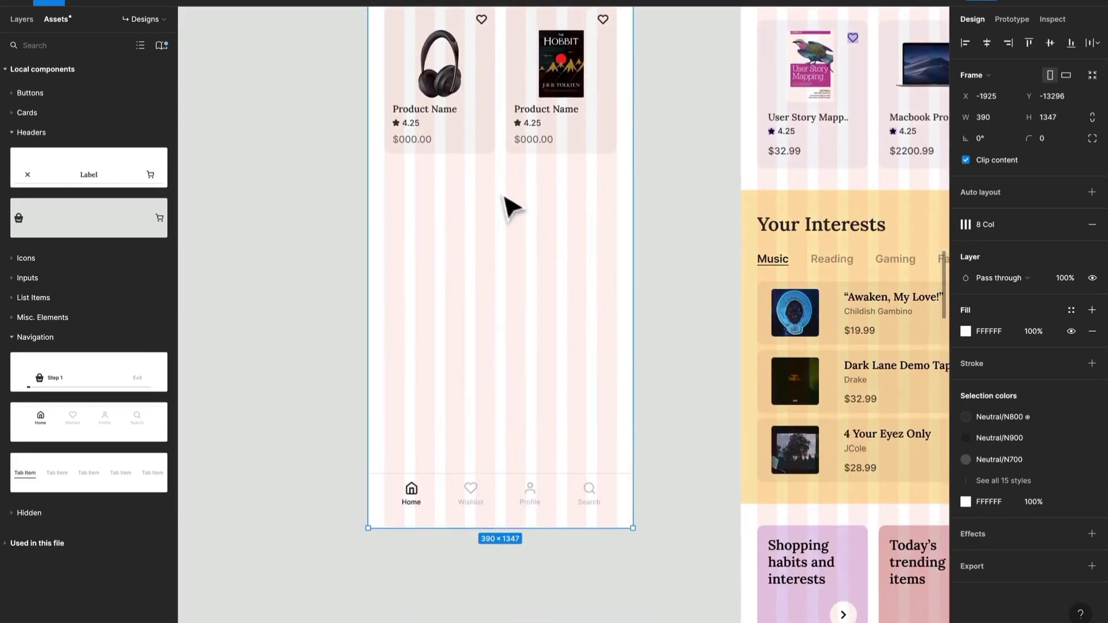
scroll(511, 208, "down", 5)
scroll(508, 214, "up", 3)
left_click(551, 123)
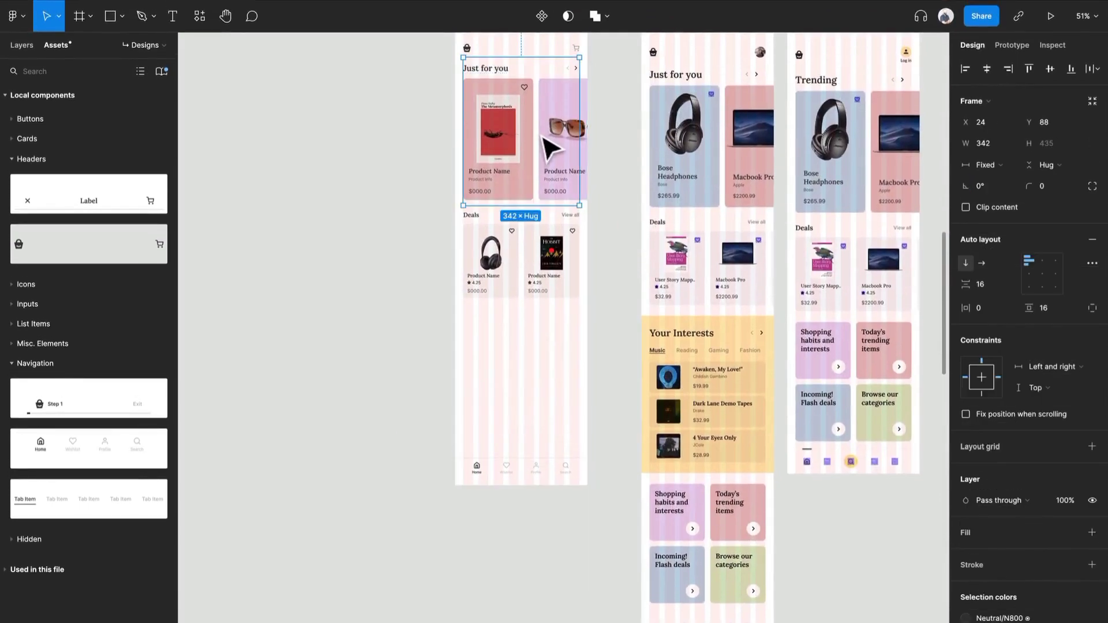
Alt-drag a copy of the Just for you section below Deals
left_click_drag(548, 123, 557, 369)
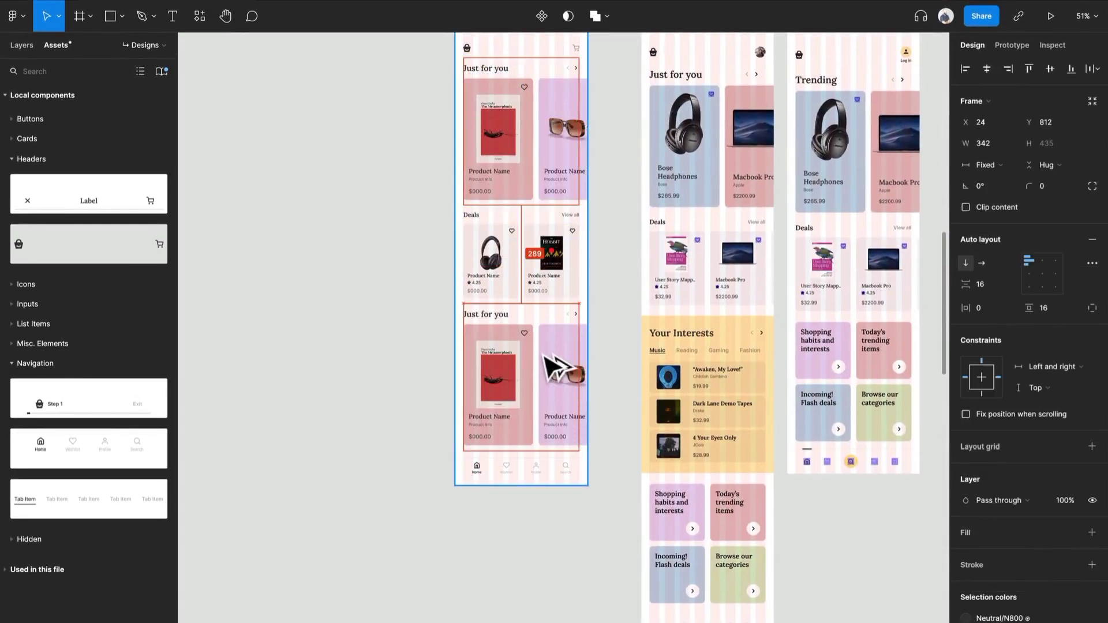
scroll(543, 361, "up", 5)
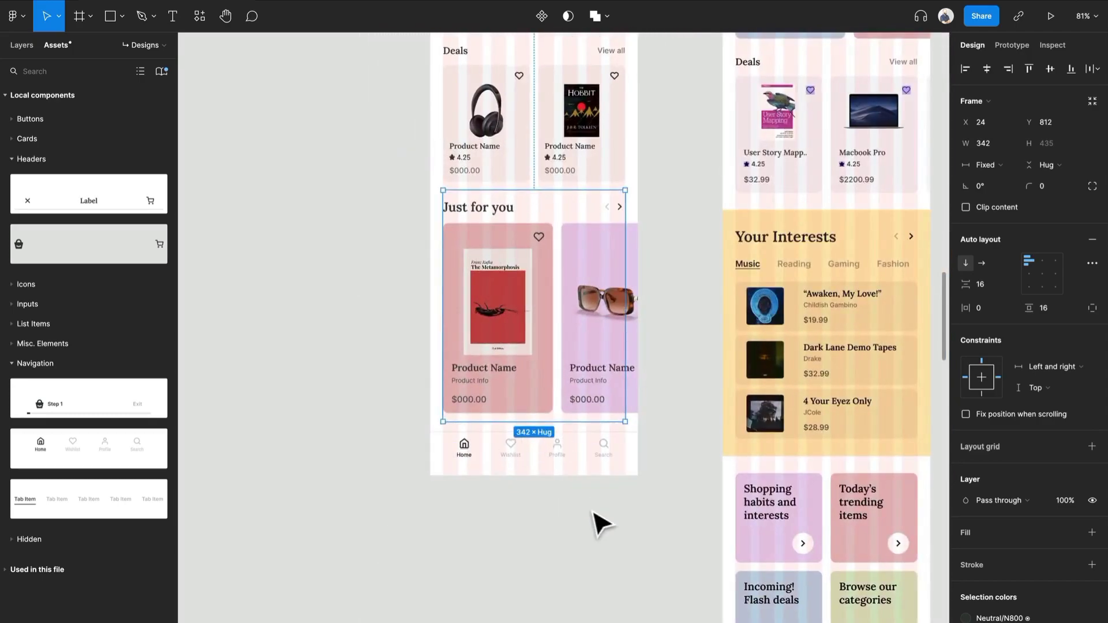
left_click(594, 513)
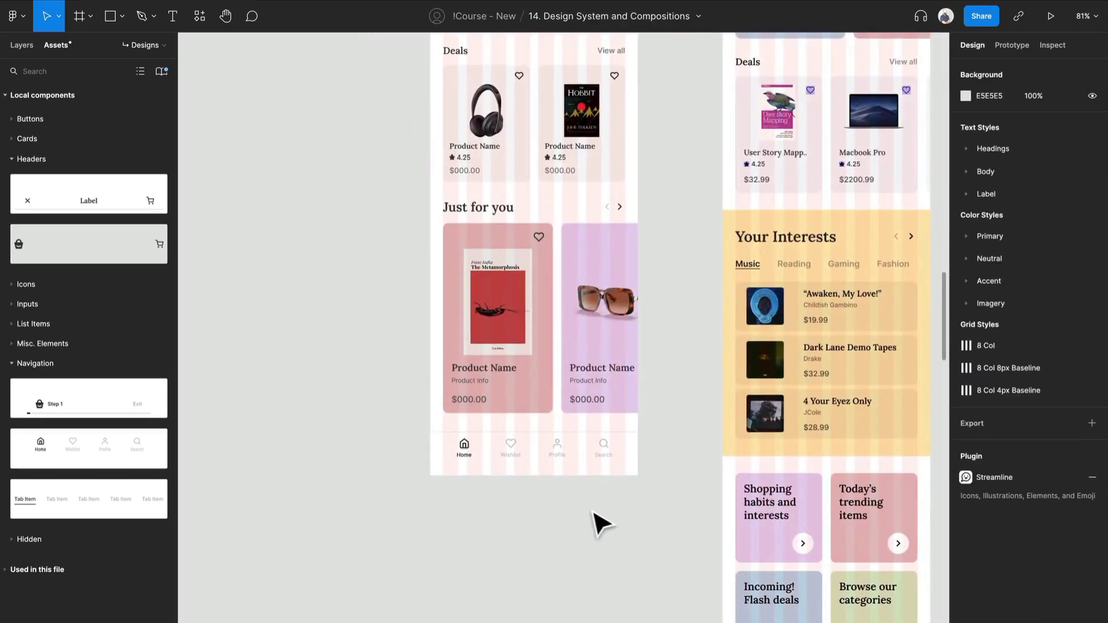
Lengthen the Home frame to 390×1451
right_click(437, 430)
key("Escape")
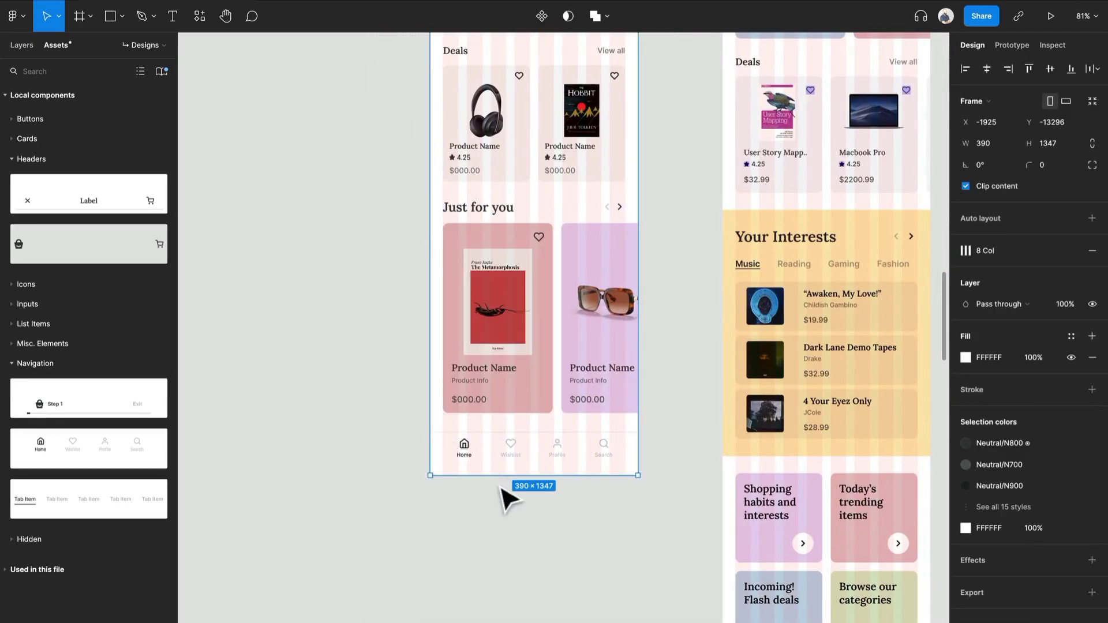
left_click_drag(497, 479, 497, 530)
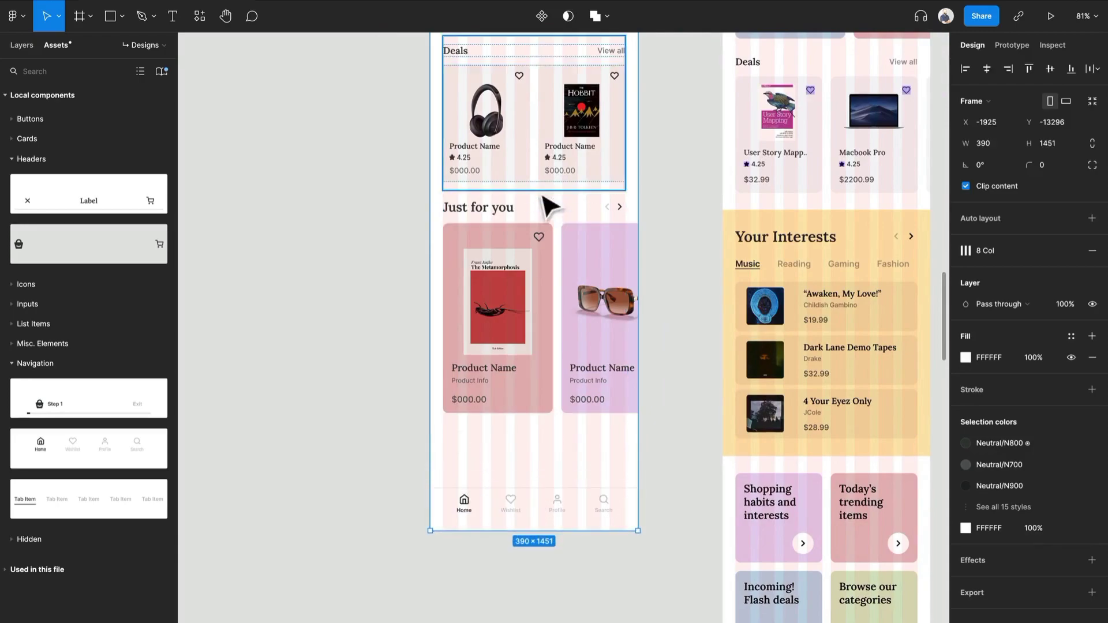
Stretch the copied Just for you section to the full 390 width at X 0
left_click(500, 279)
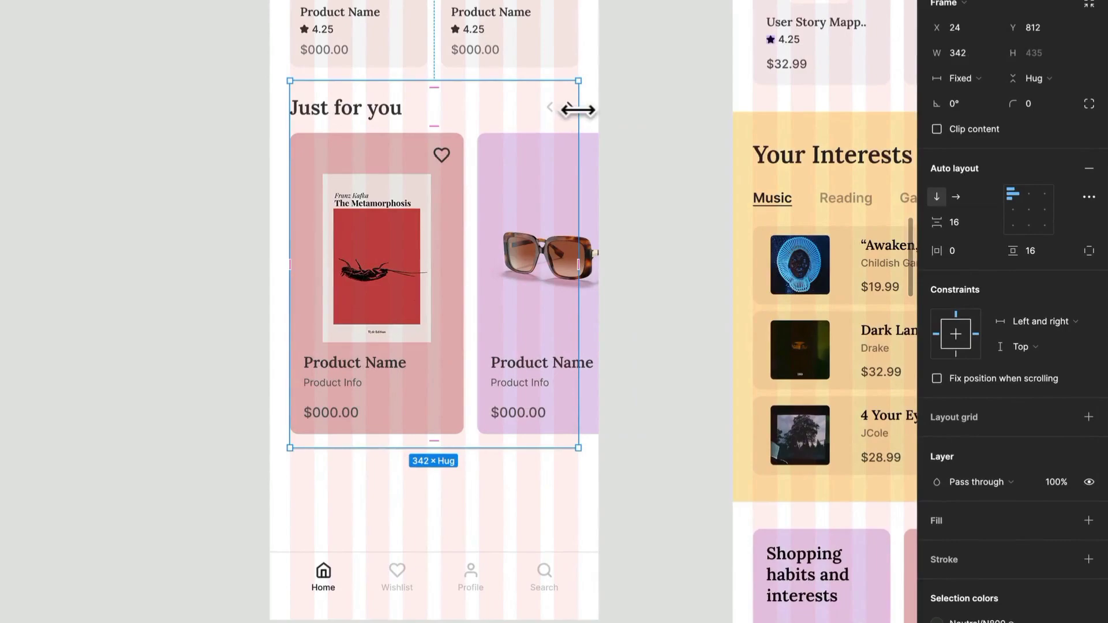
left_click_drag(578, 107, 599, 111)
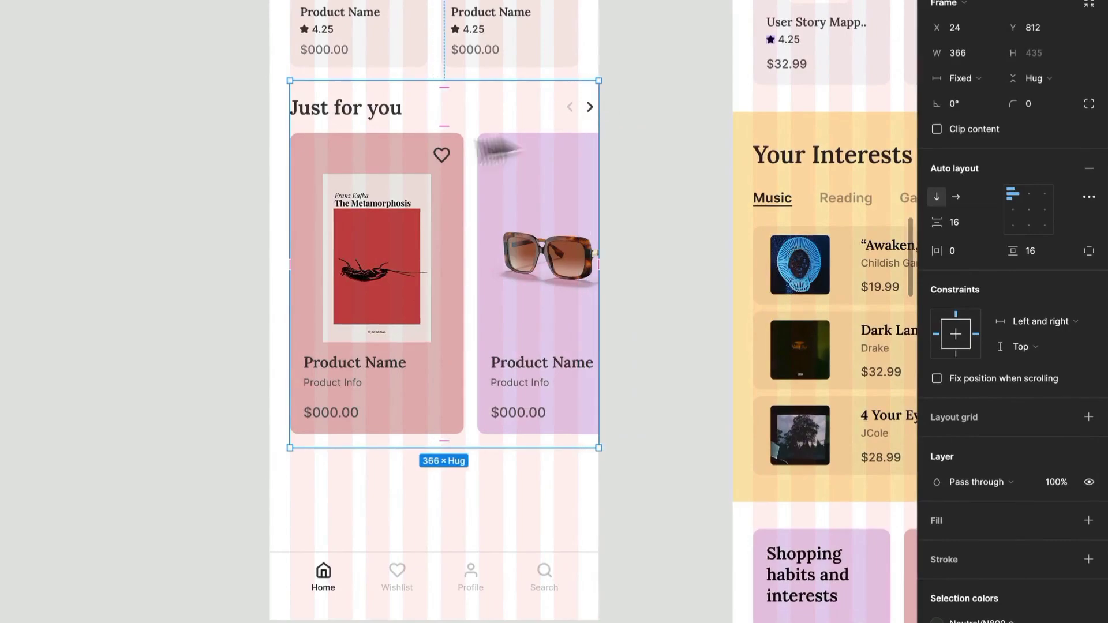
left_click_drag(283, 143, 269, 144)
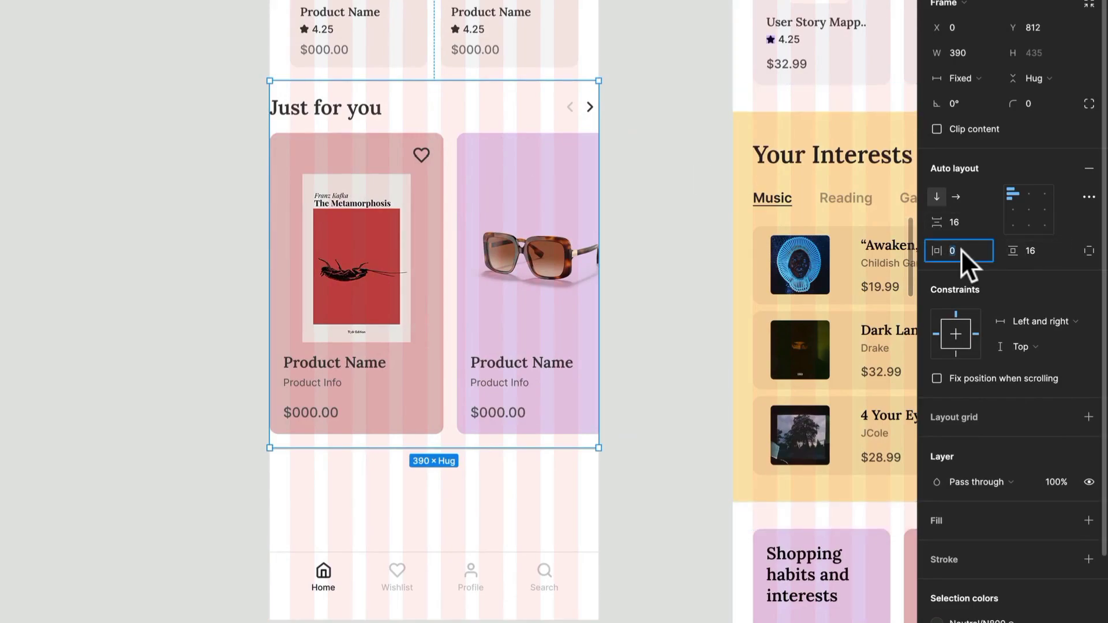
Set the section's auto layout padding to 24 horizontal and 32 vertical
type("24")
key("Return")
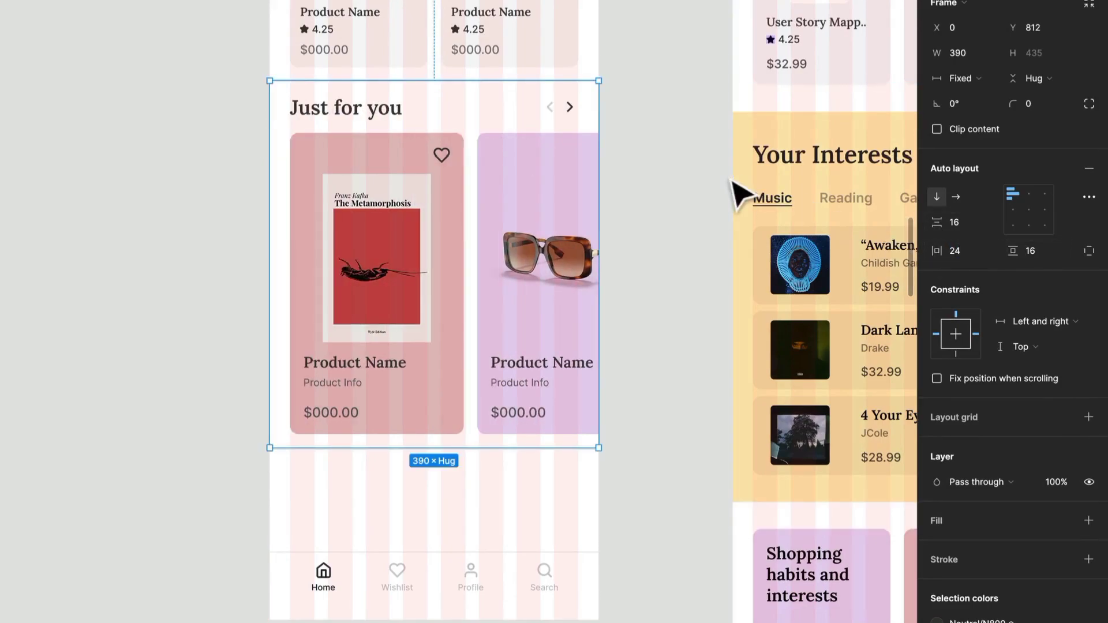
left_click(1039, 249)
type("24")
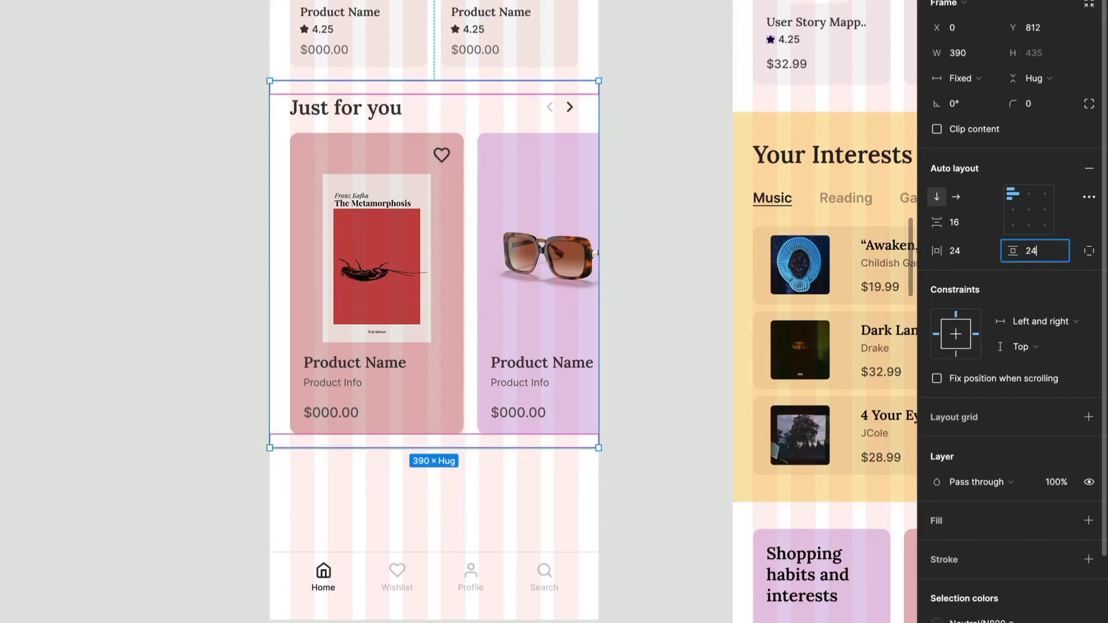
key("Return")
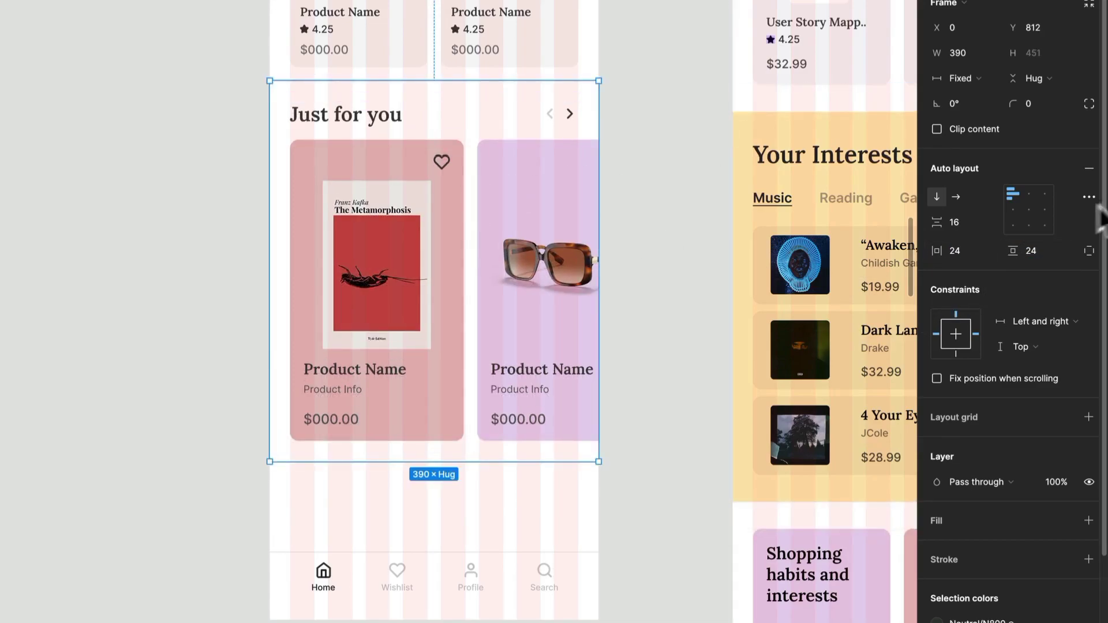
left_click(1036, 248)
key("Return")
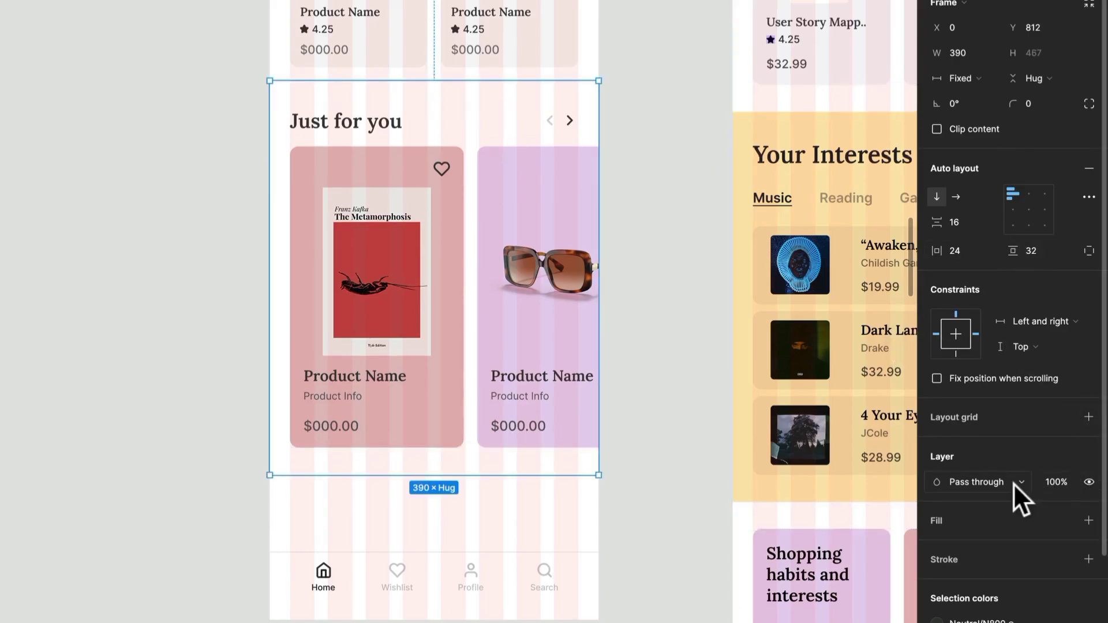
Fill the section with the cream Primary/Y100 colour style
scroll(1021, 495, "down", 1)
left_click(1064, 504)
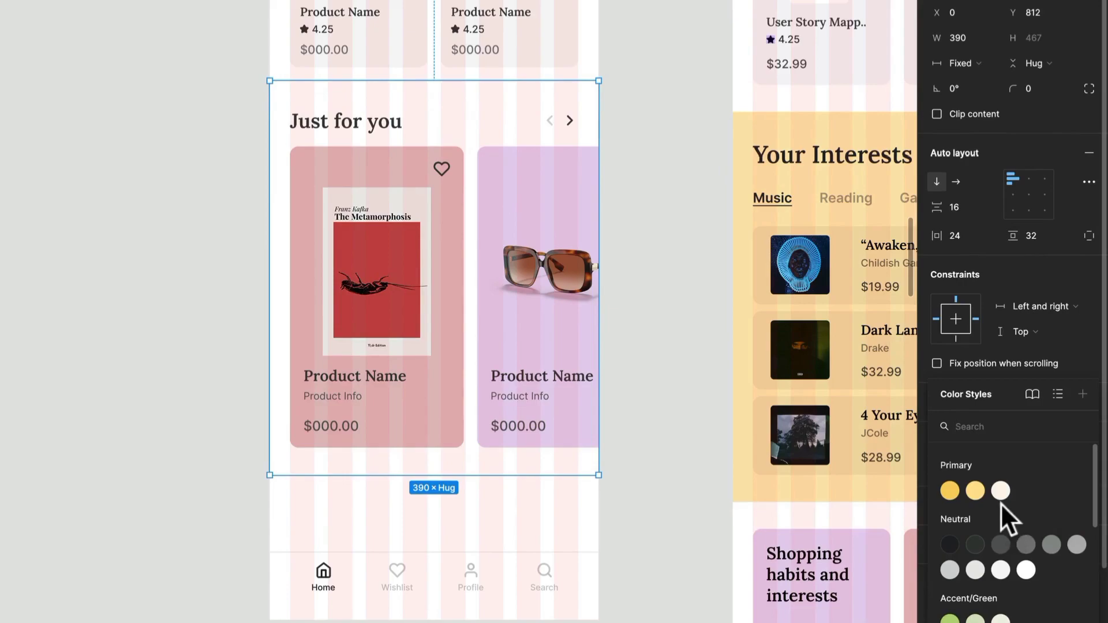
left_click(1001, 491)
scroll(606, 197, "up", 4)
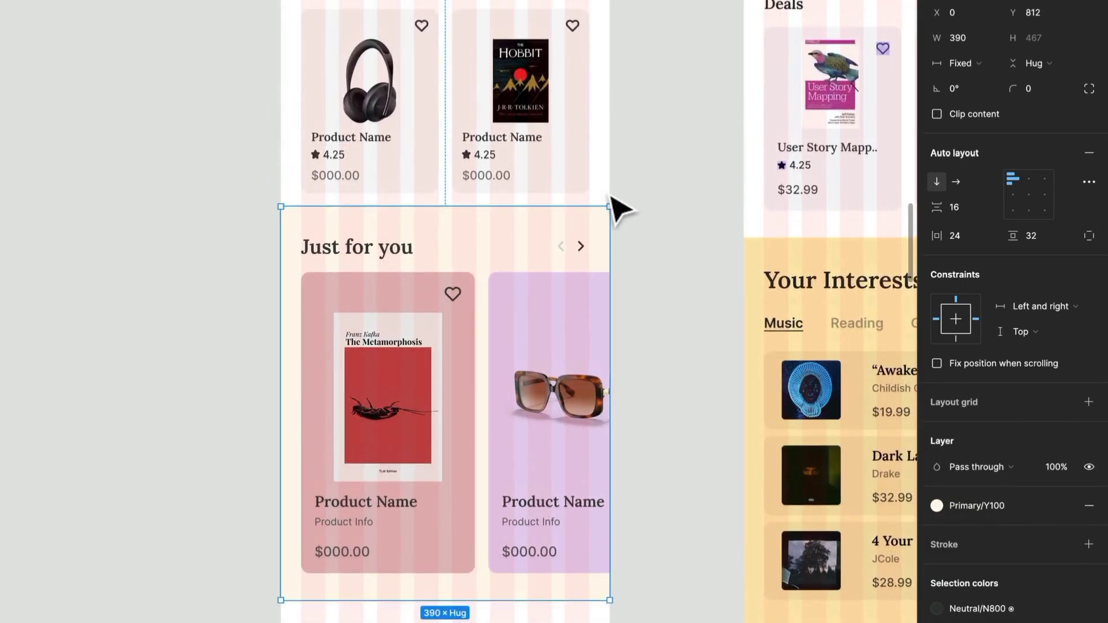
scroll(611, 198, "down", 1)
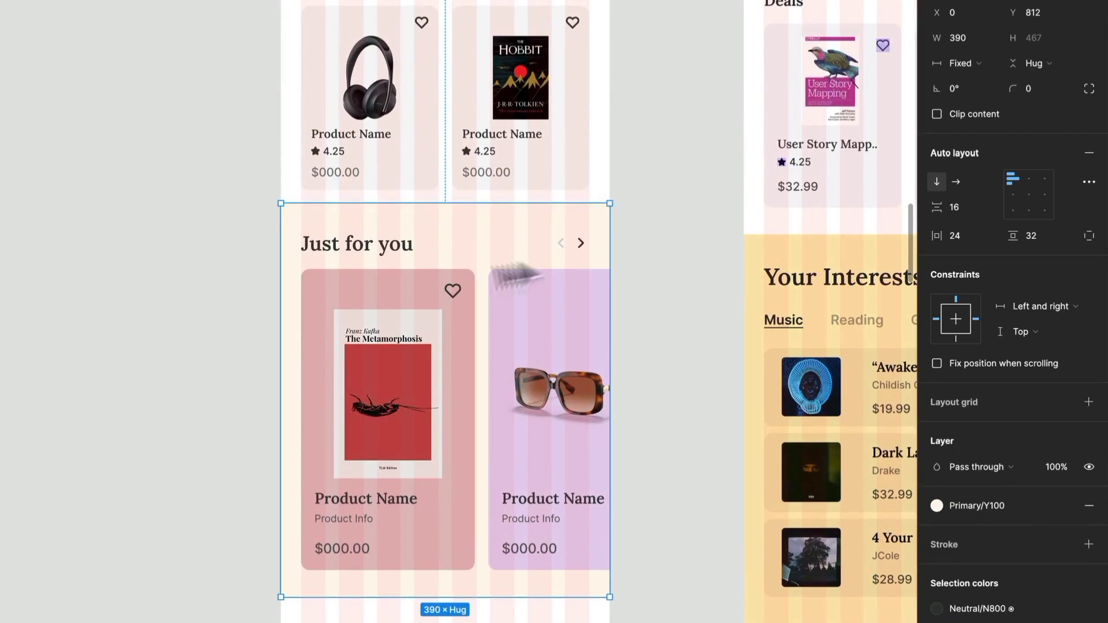
Switch the section header from carousel arrows to a View all link
left_click(419, 248)
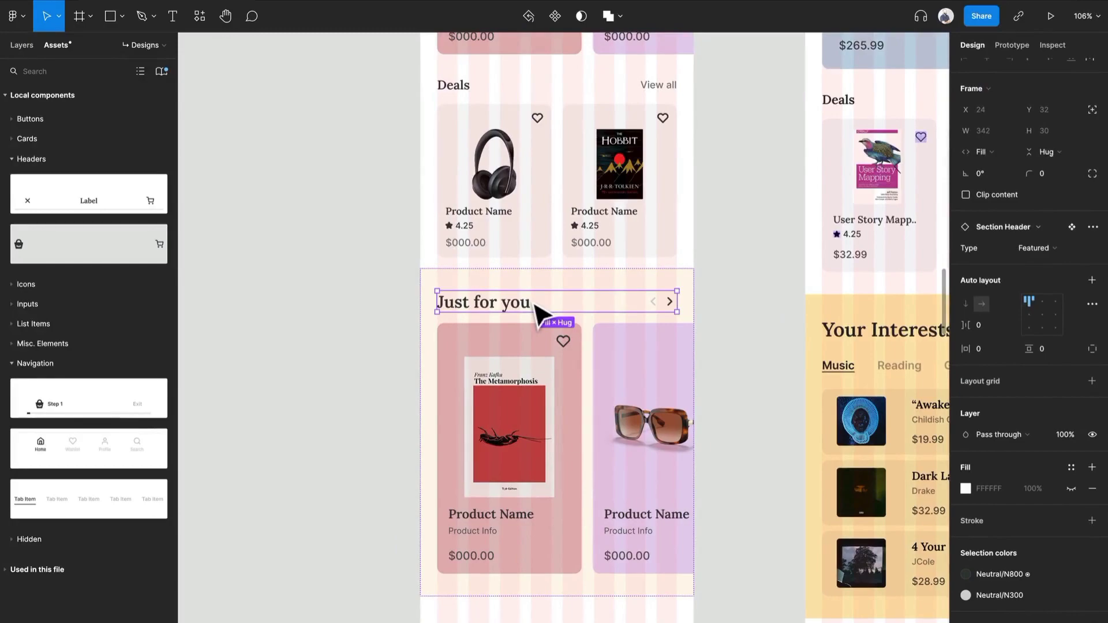
left_click(629, 311)
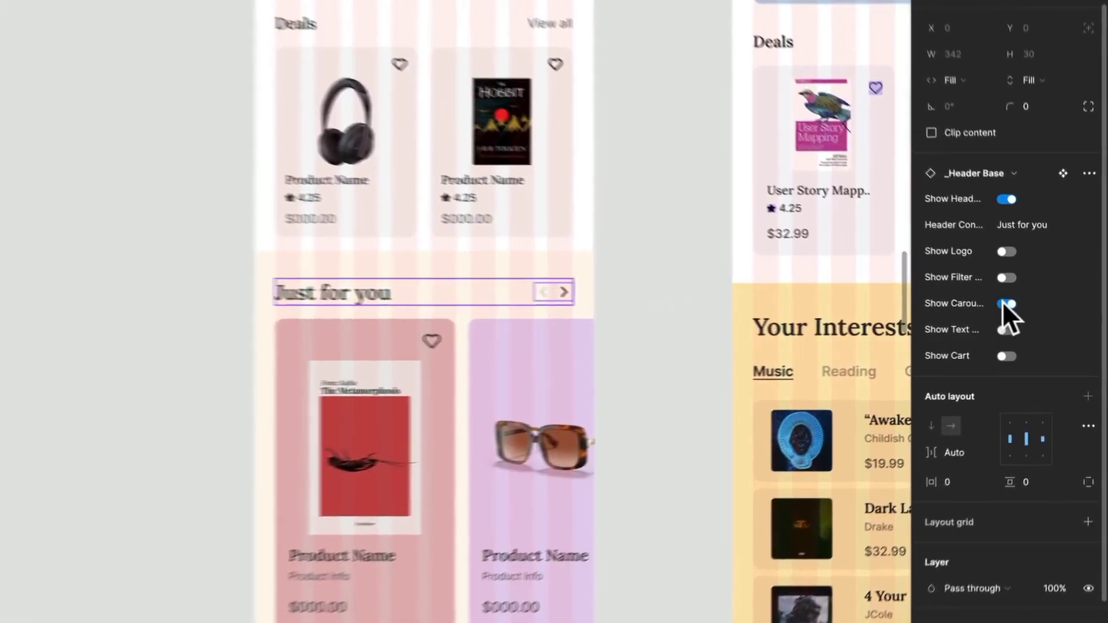
left_click(1025, 312)
left_click(990, 328)
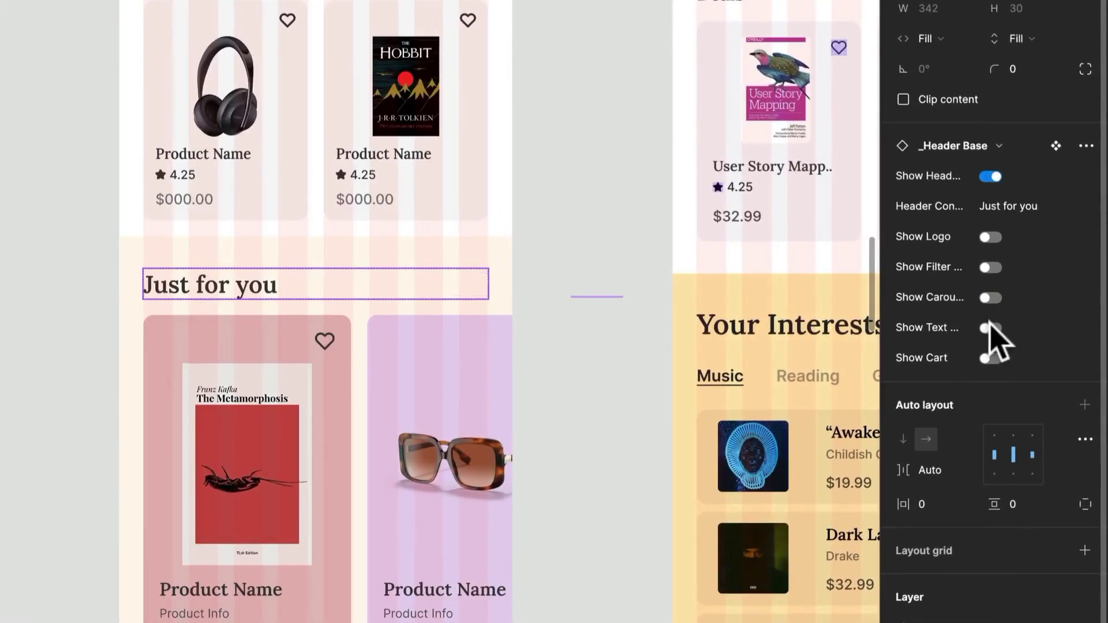
Rename the 'Just for you' heading to 'My Interests'
double_click(247, 294)
double_click(246, 287)
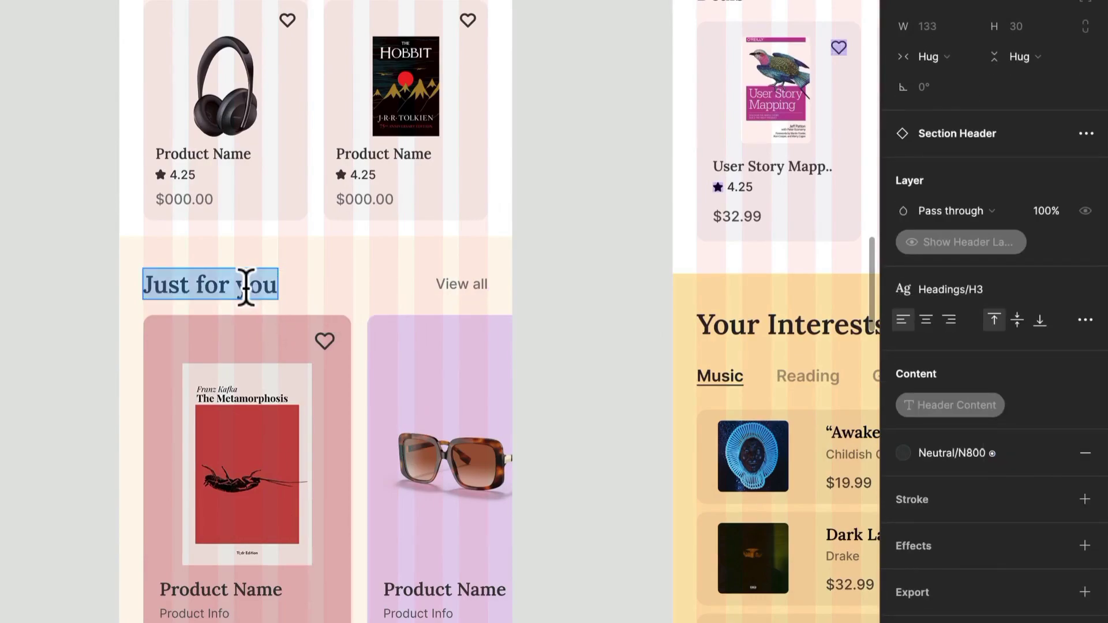
type("My Interests")
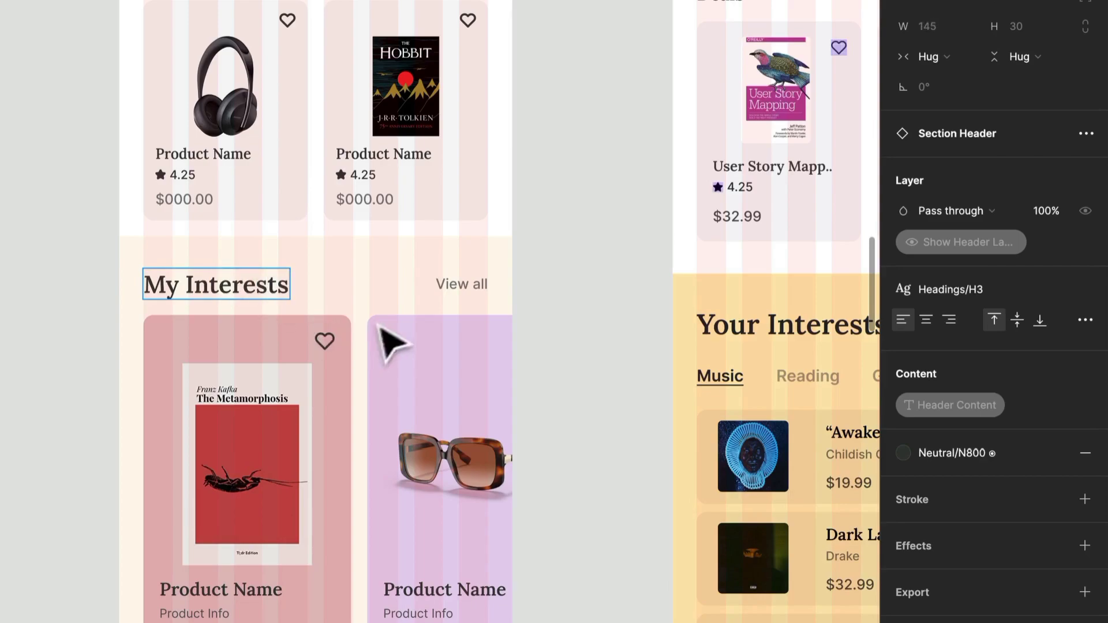
key("Escape")
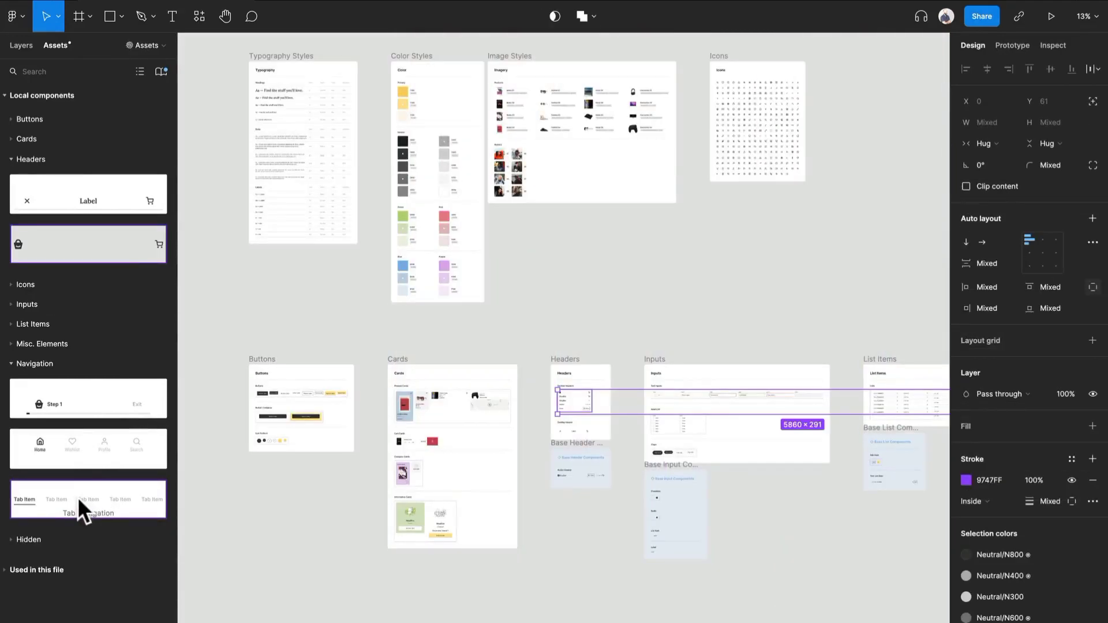
Deselect, switch to the Designs page, and return the left panel to the Assets library
key("Escape")
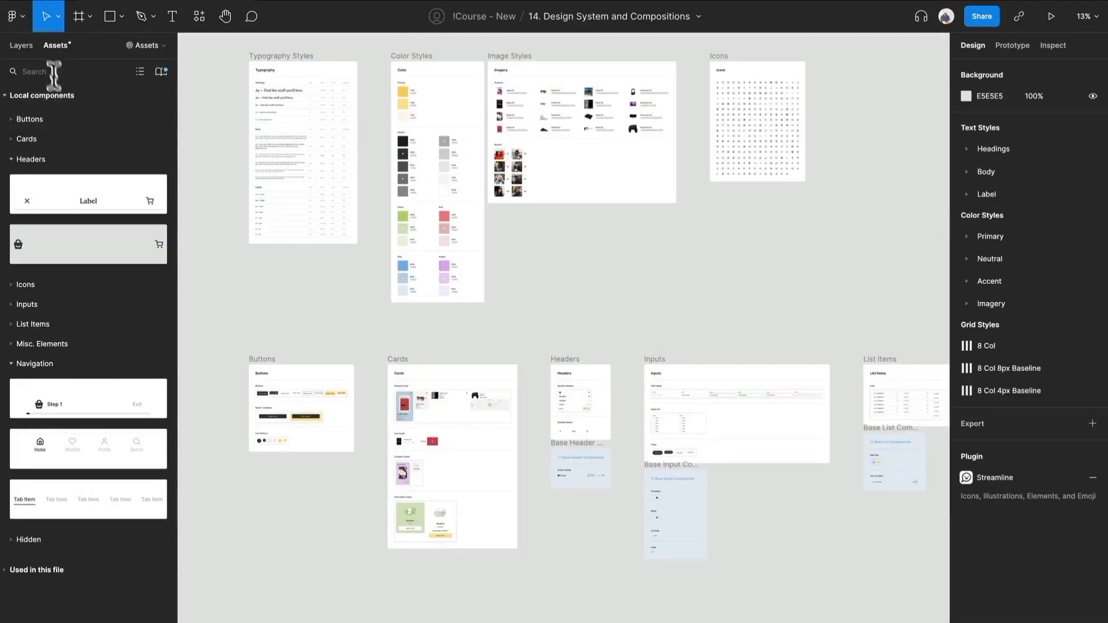
left_click(24, 47)
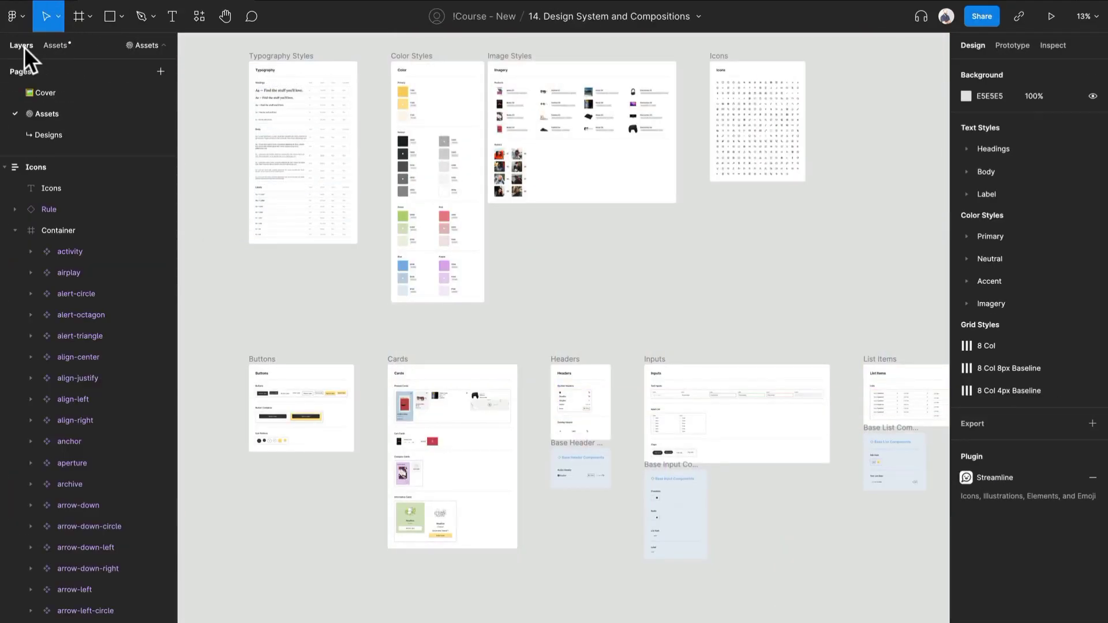
left_click(58, 129)
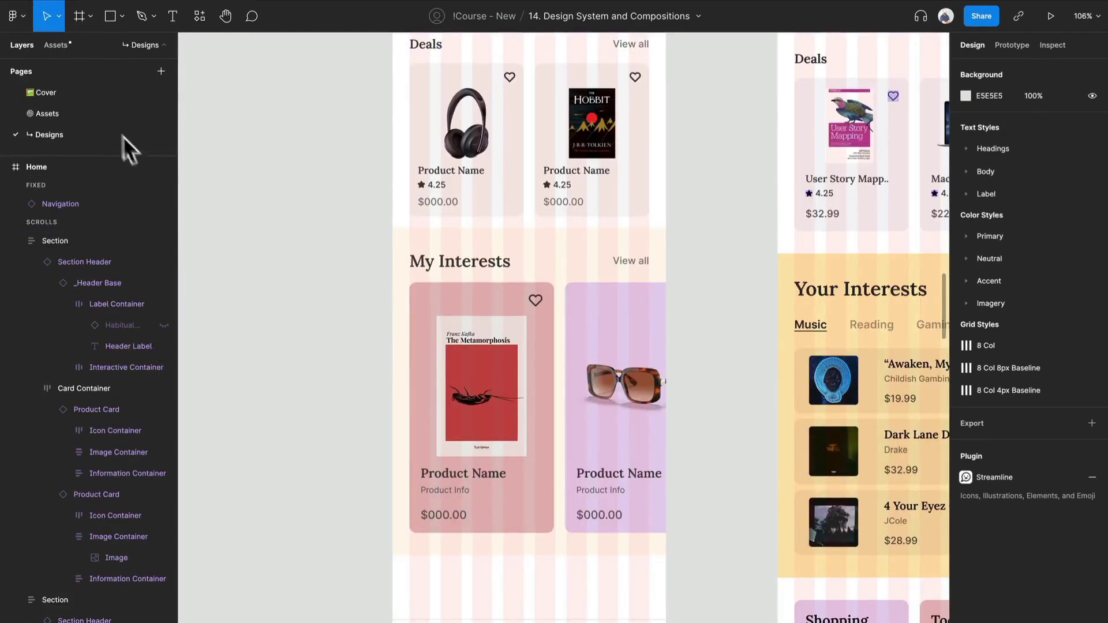
key("alt+2")
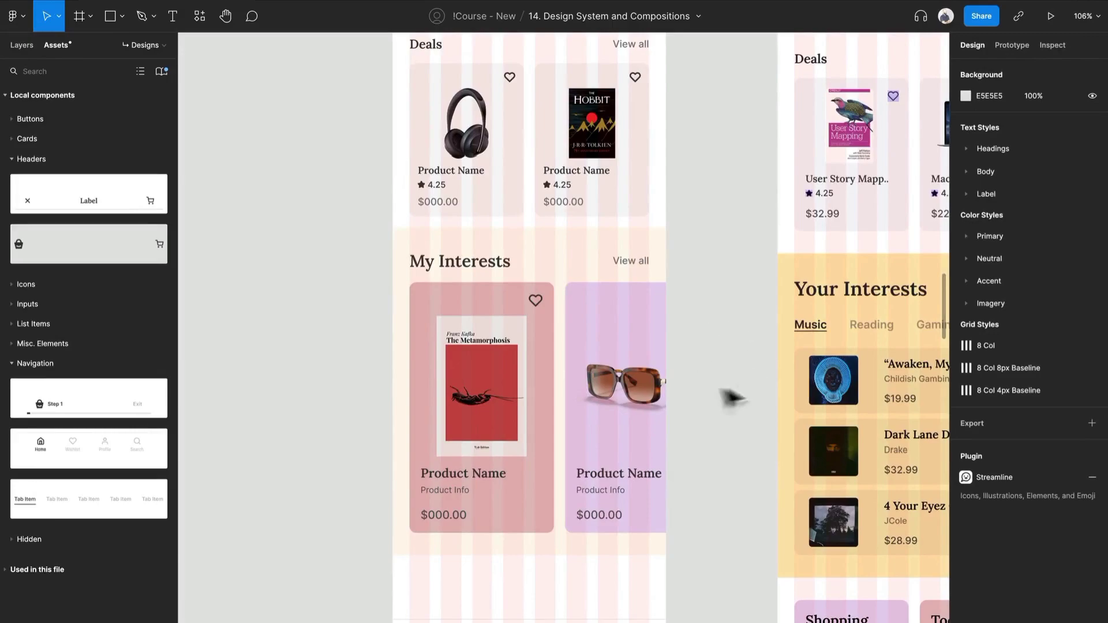
Place a Tab Navigation component just below the My Interests heading
scroll(684, 367, "up", 3)
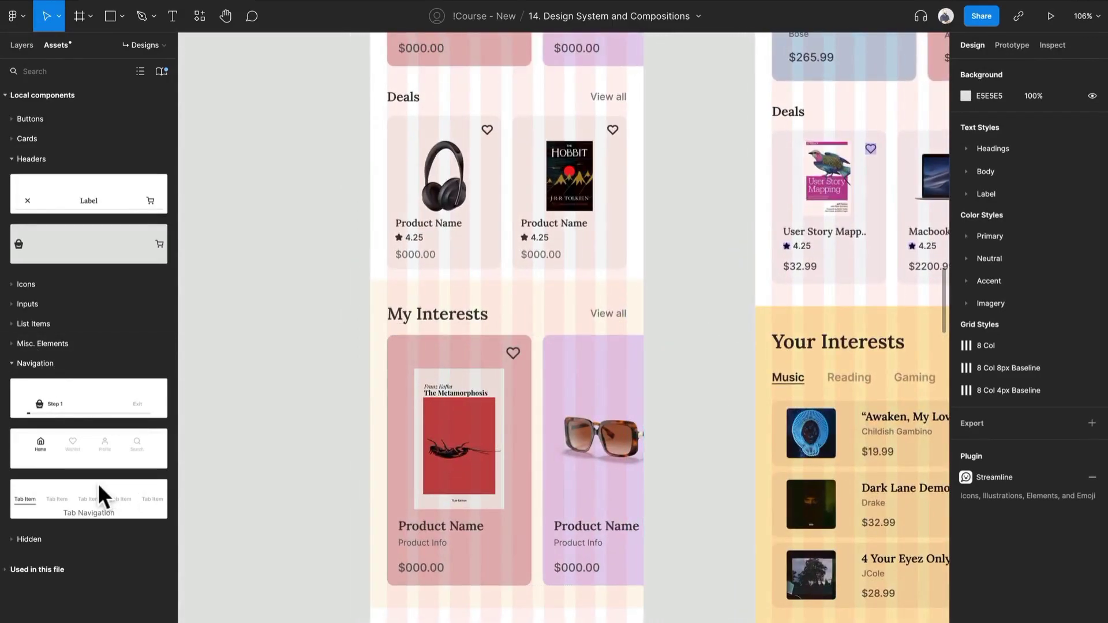
left_click_drag(99, 487, 563, 317)
key("Down")
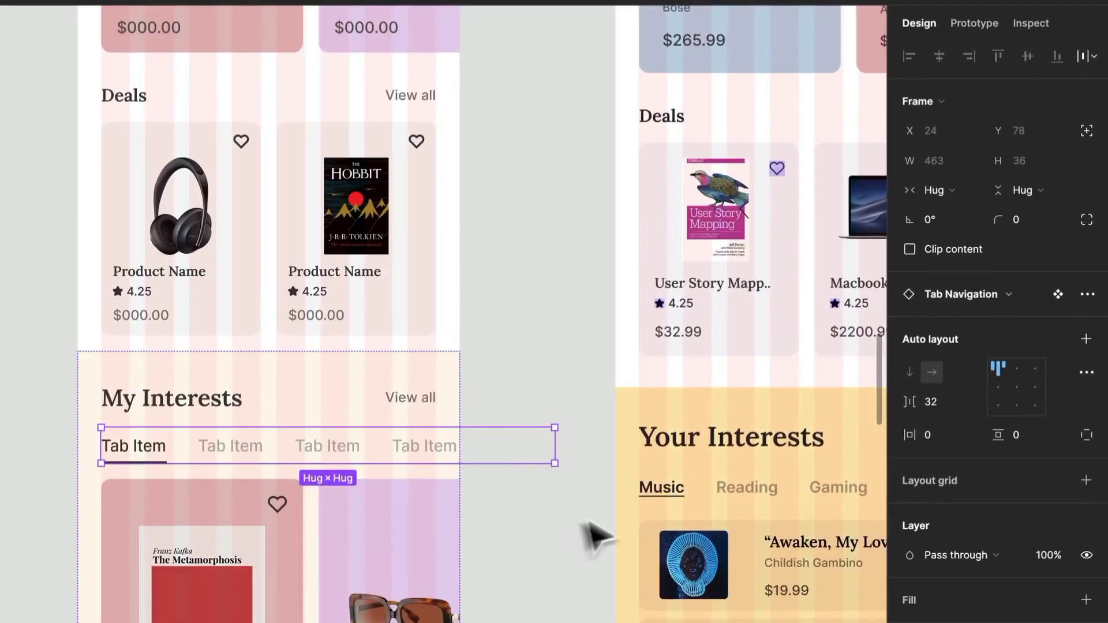
Relabel the tabs Tech, Reading, Gaming and Fashion, starting on the fifth label
left_click(152, 454)
double_click(153, 460)
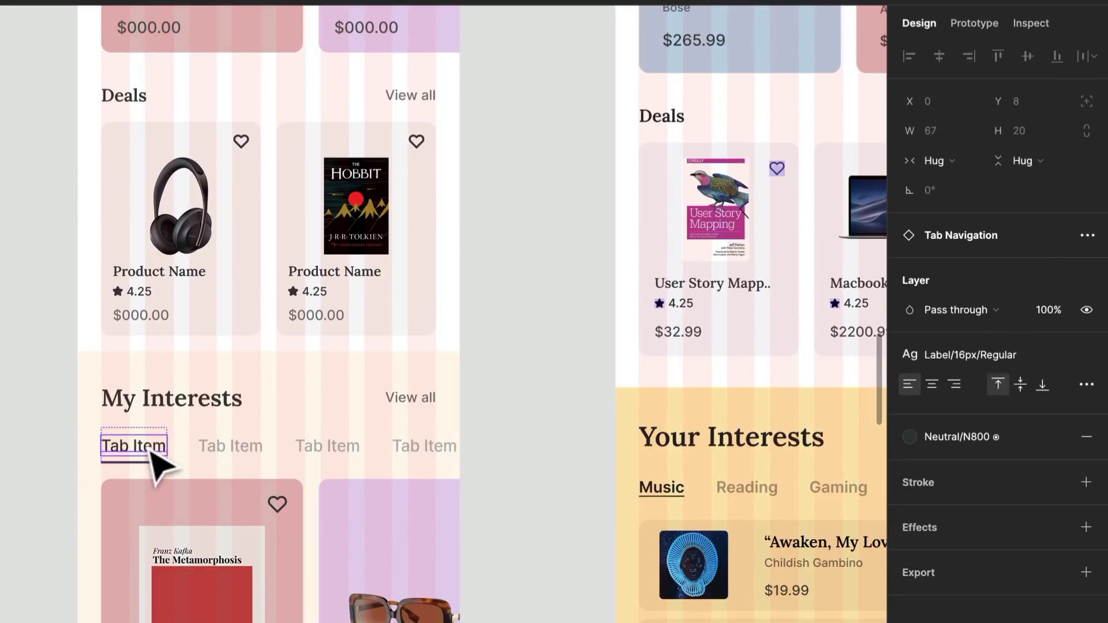
double_click(147, 445)
type("Tech")
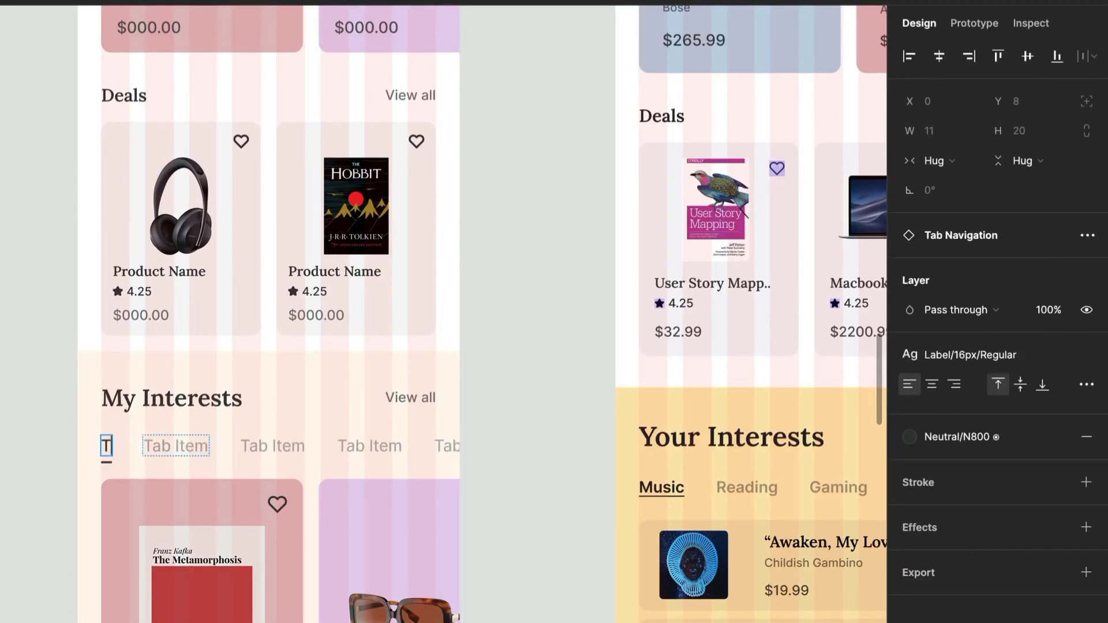
double_click(194, 445)
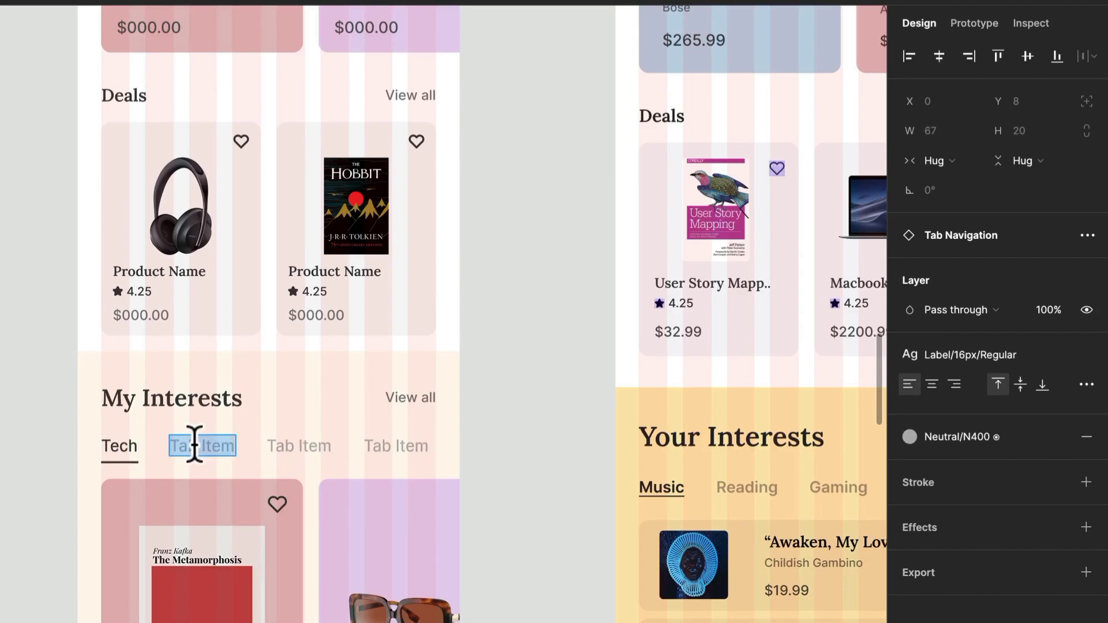
type("Reading")
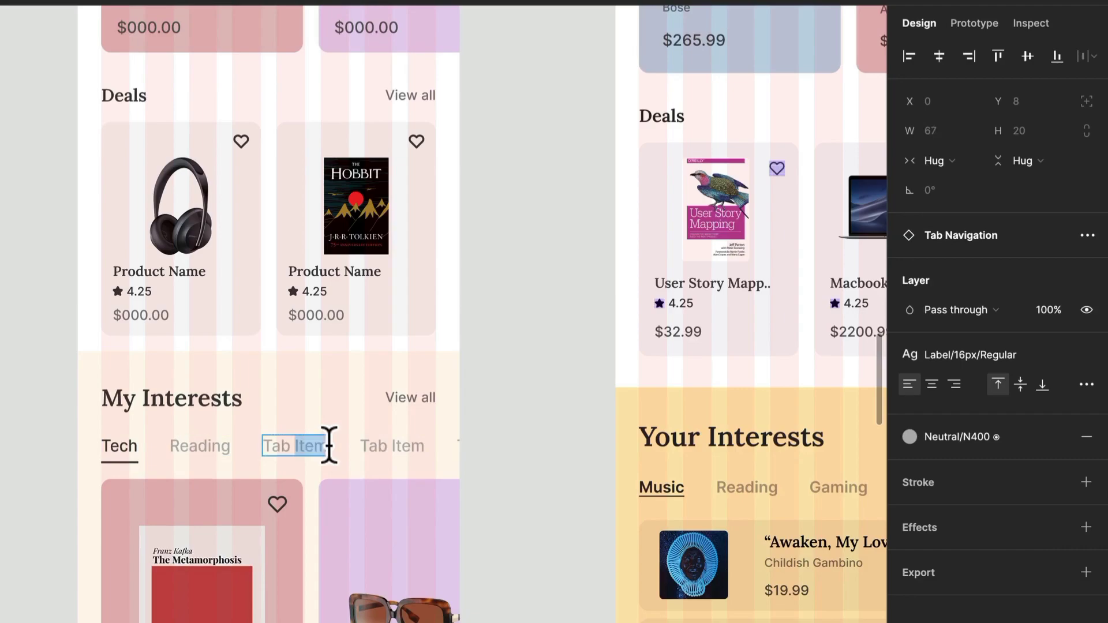
type("Gaming")
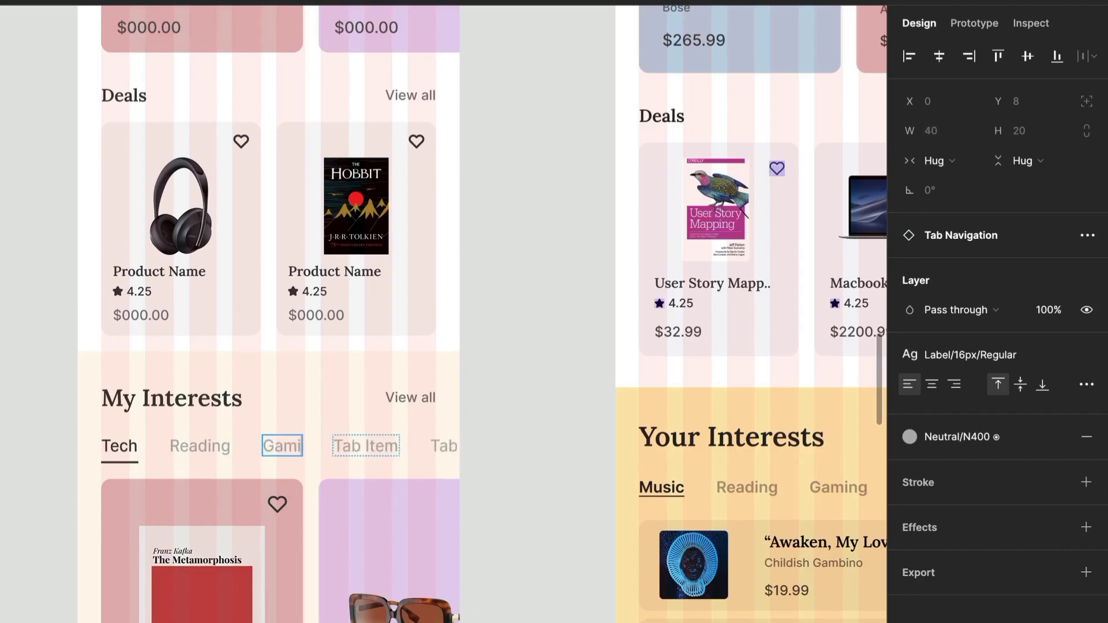
double_click(387, 445)
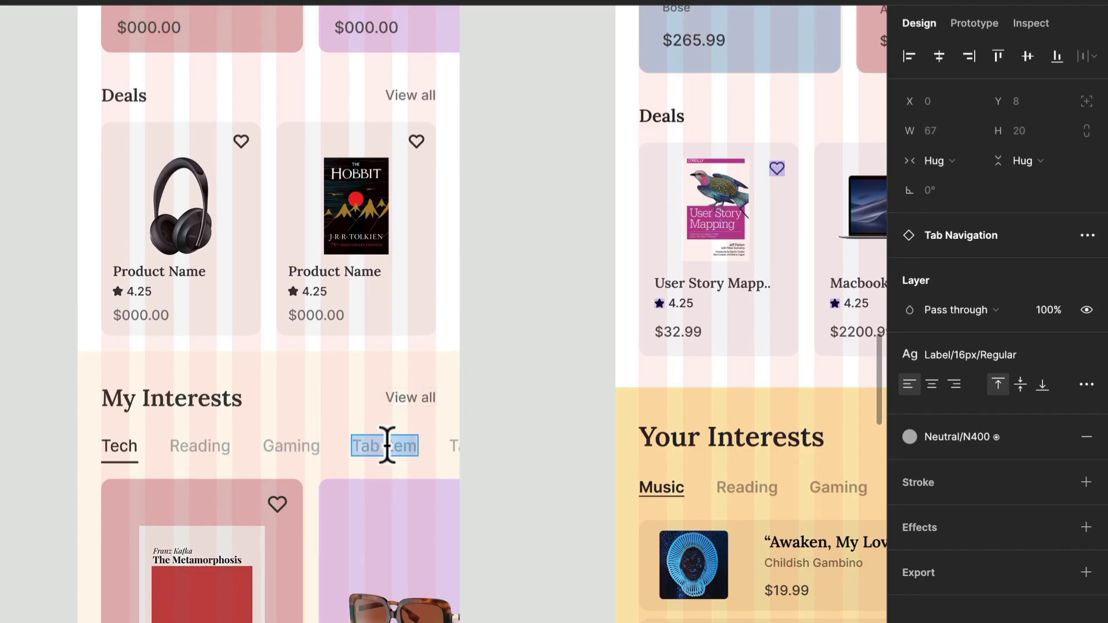
type("Fashion")
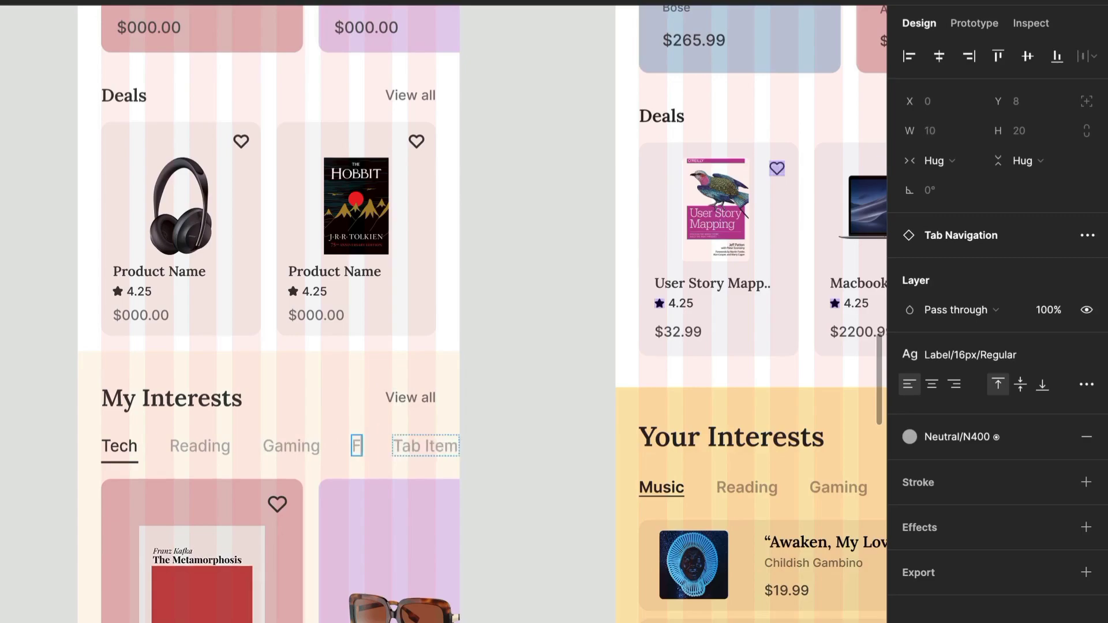
double_click(450, 446)
Finish the tab labels and switch the My Interests card row's auto layout to vertical
type("Mu")
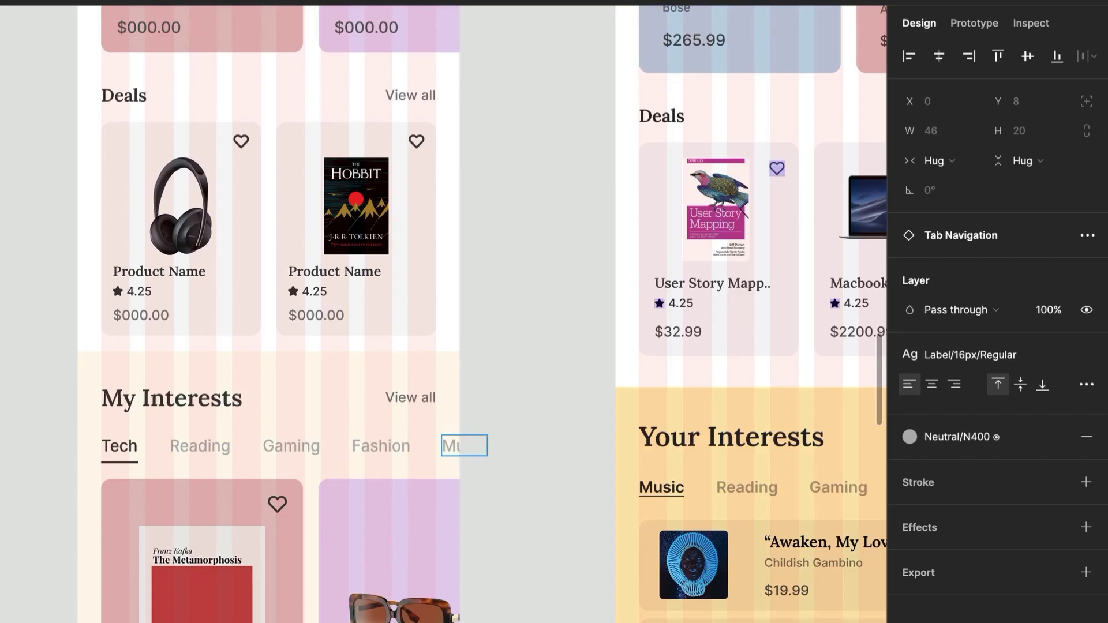
left_click(508, 523)
scroll(508, 522, "down", 3)
scroll(508, 523, "left", 1)
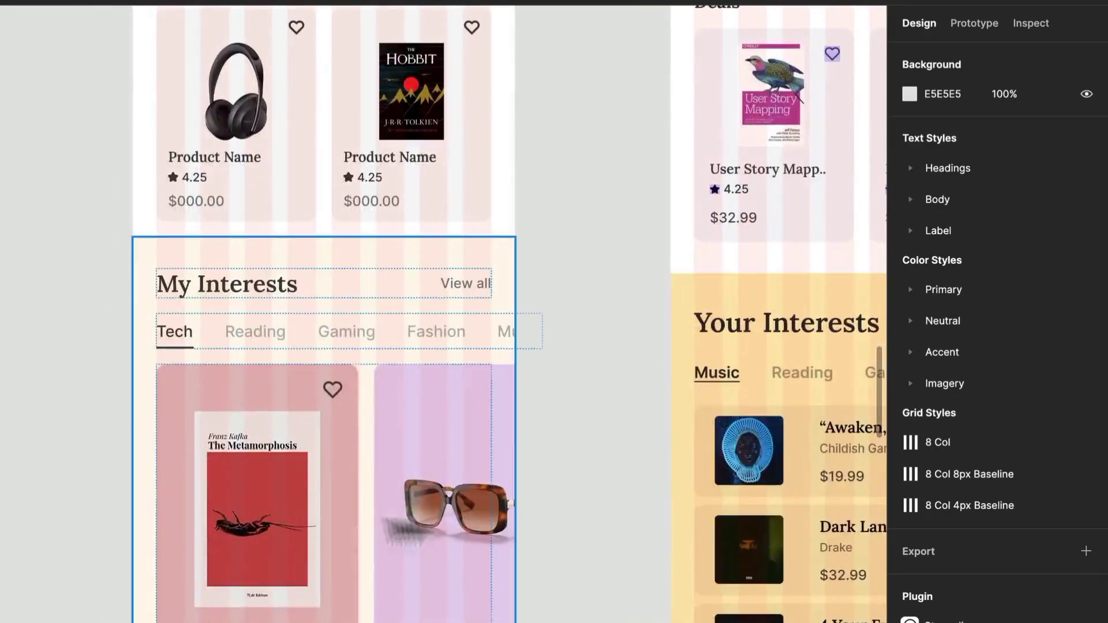
left_click(307, 492)
scroll(534, 579, "up", 4)
scroll(535, 579, "down", 3)
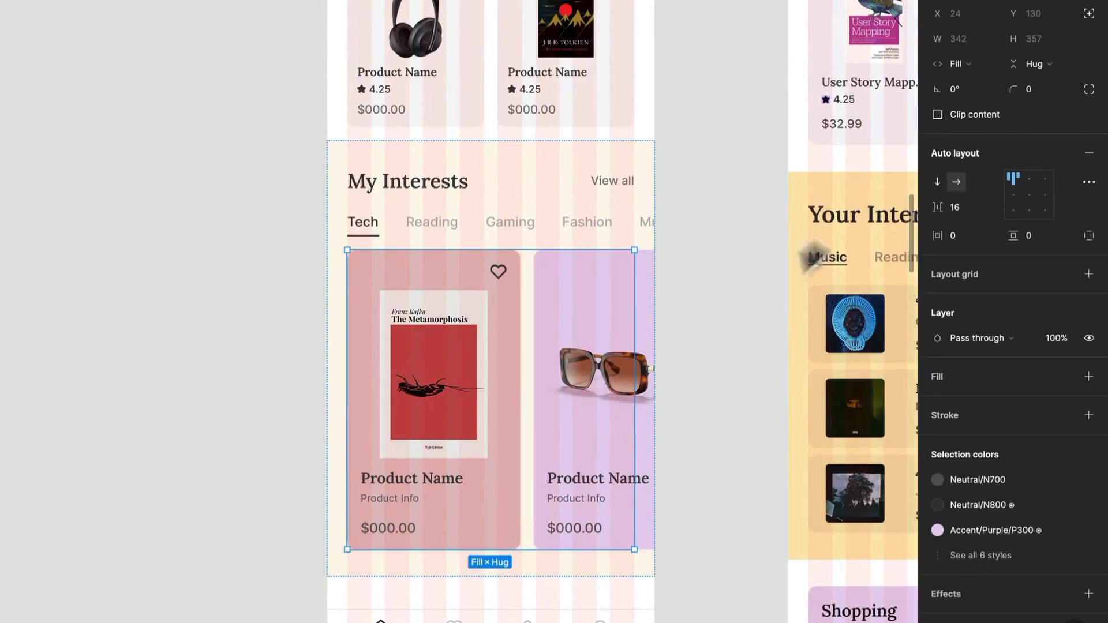
left_click(938, 181)
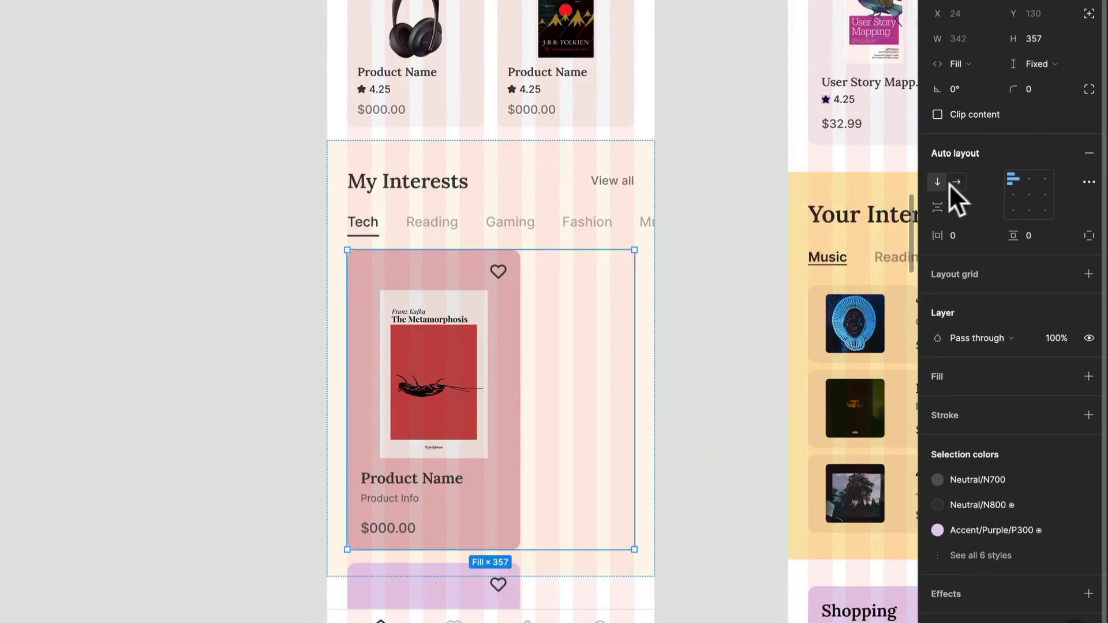
Set both product cards to Fill container width and the card frame's height to Hug
key("Return")
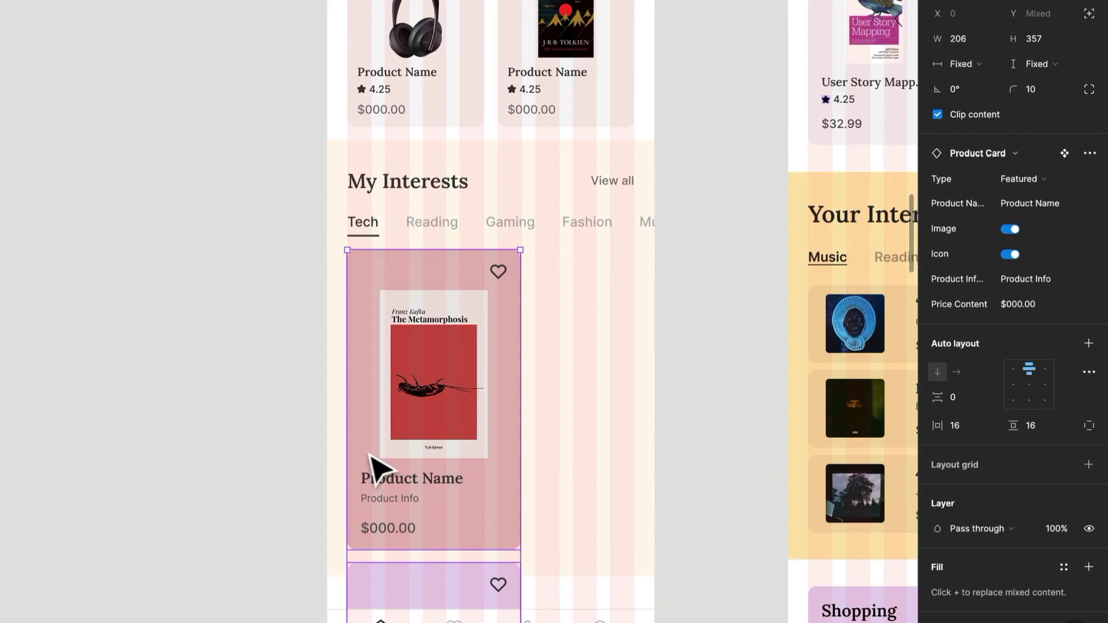
left_click(972, 61)
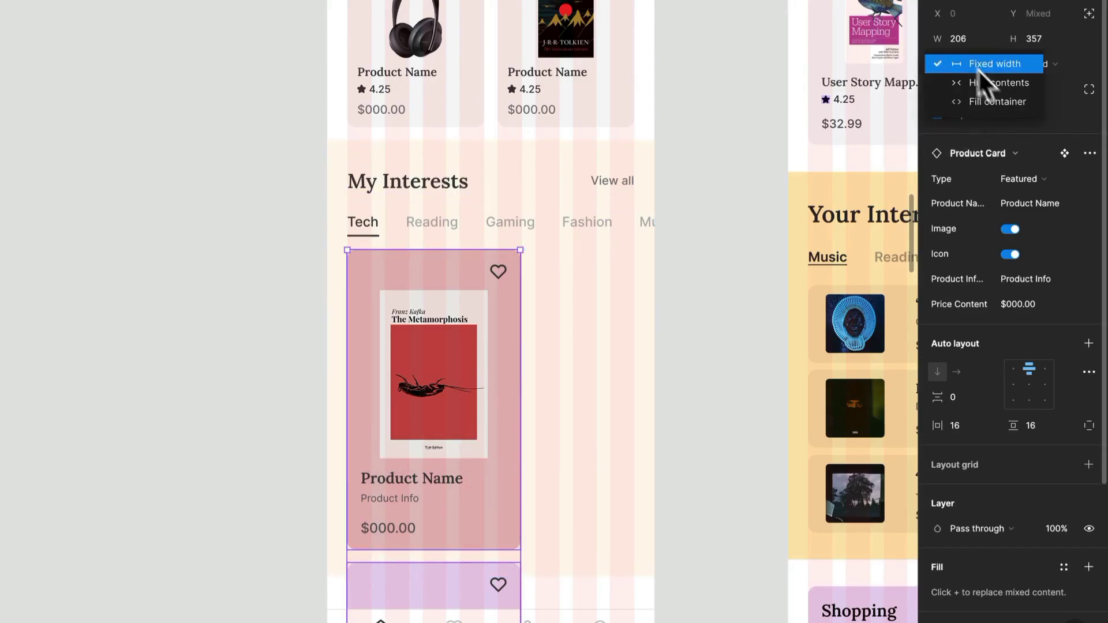
left_click(996, 104)
left_click(694, 334)
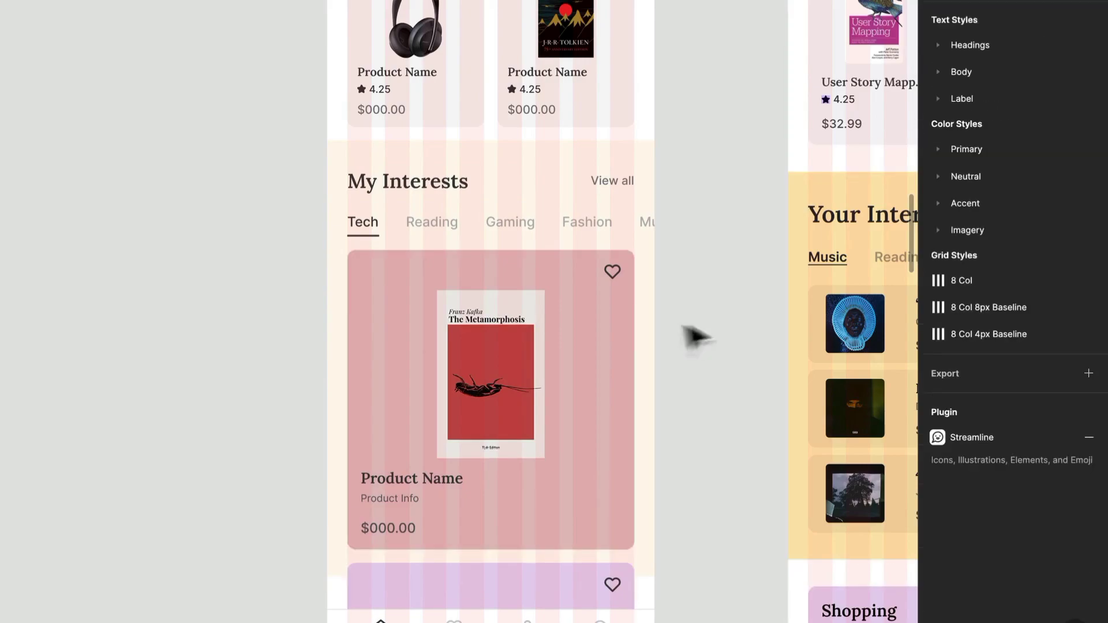
left_click(576, 346)
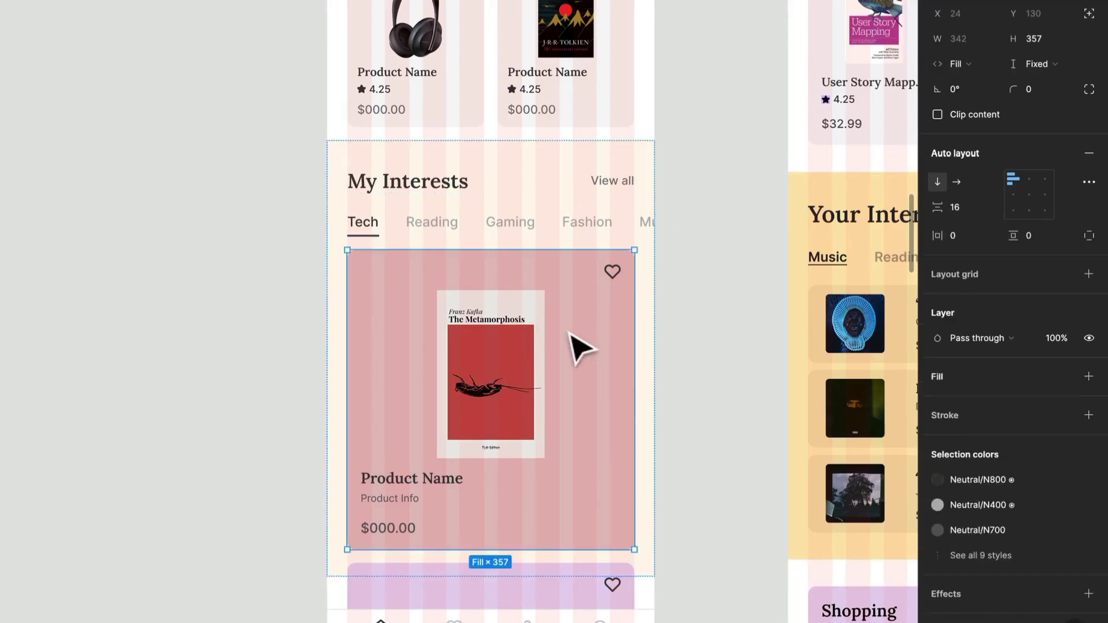
left_click(1031, 61)
left_click(1037, 79)
Select the Metamorphosis product card and bring up its Type variant choices
scroll(611, 375, "down", 3)
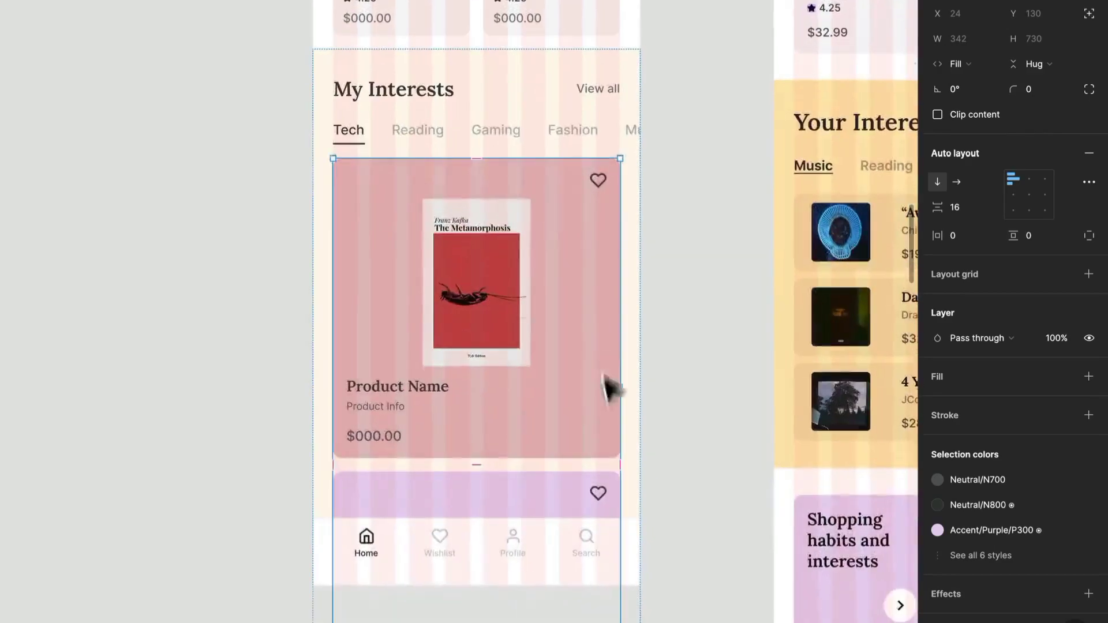
left_click(680, 284)
left_click(497, 302)
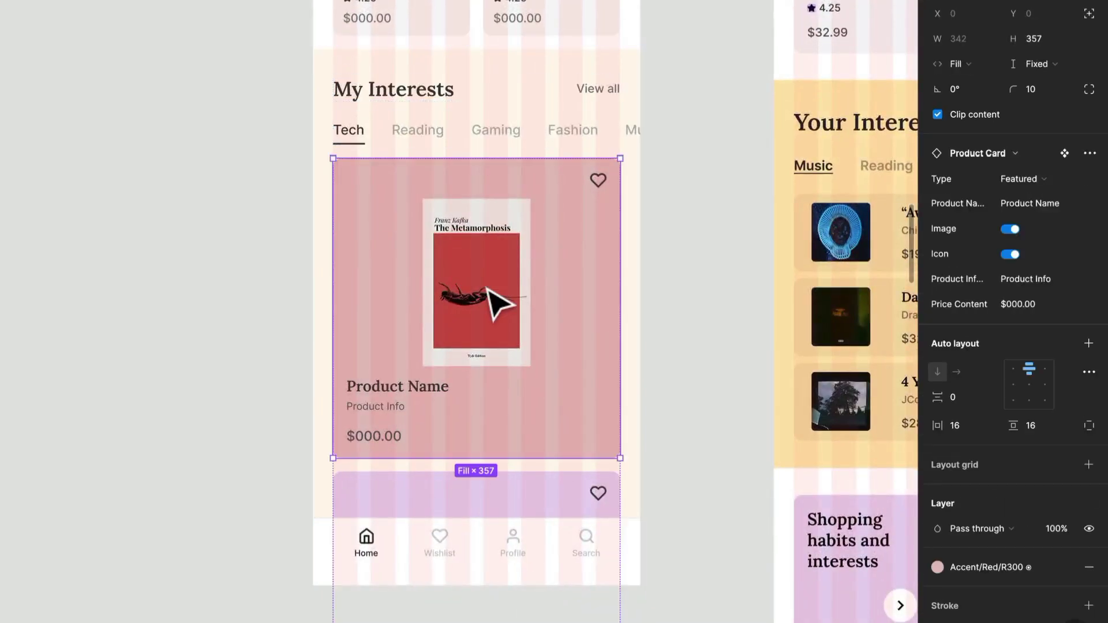
scroll(497, 297, "down", 2)
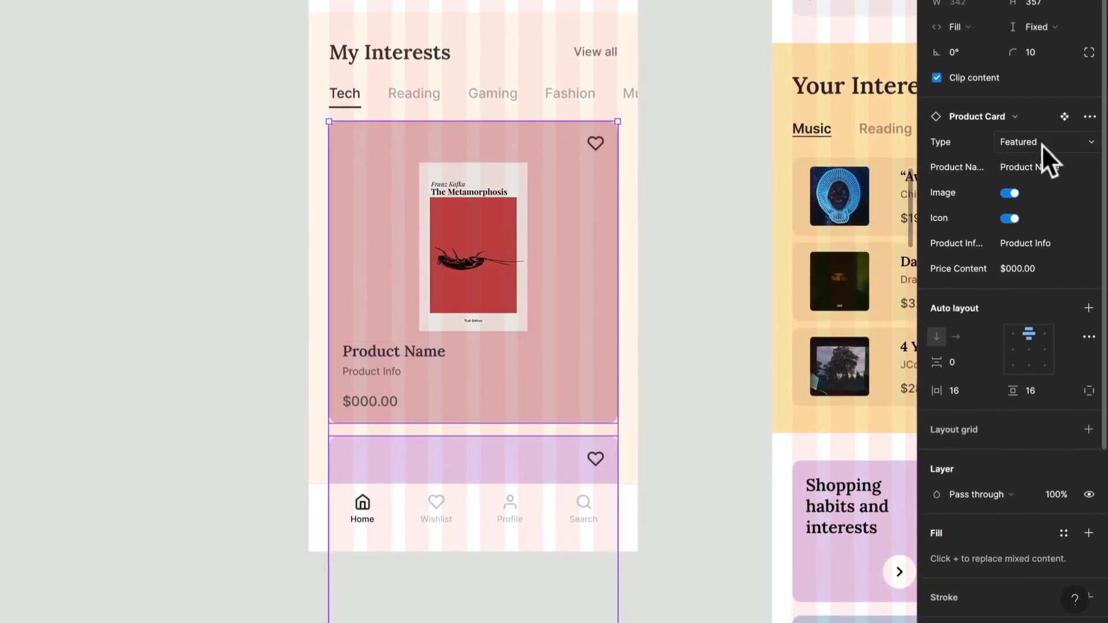
left_click(1039, 143)
Switch the cards to the List Item variant and set their horizontal padding to 0
left_click(1051, 179)
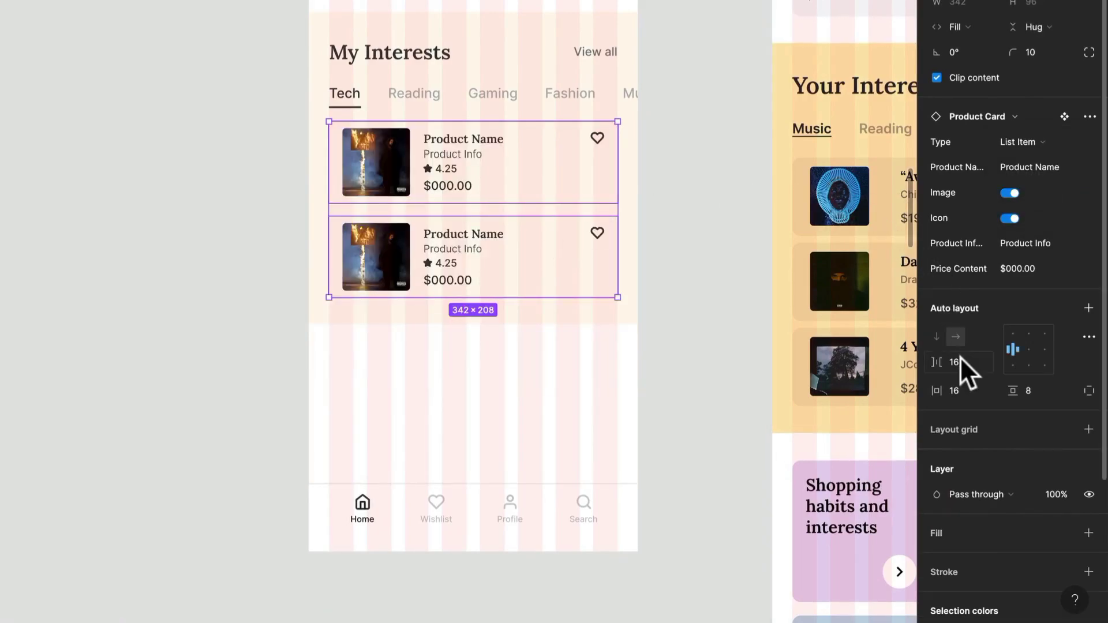
left_click(958, 390)
type("0")
key("Return")
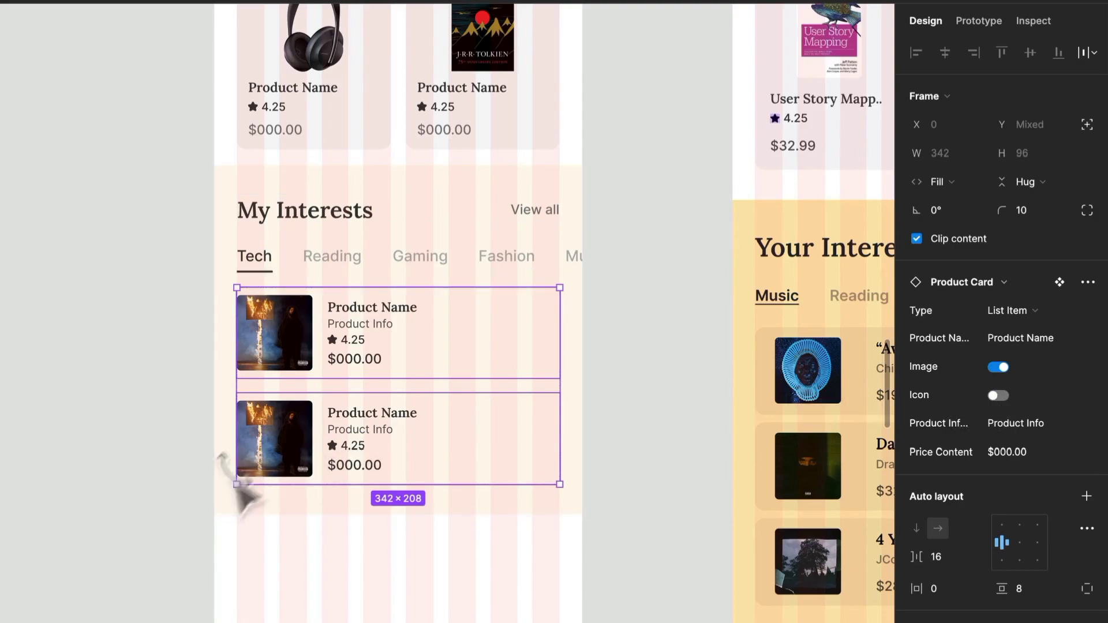
Delete the star rating rows from both product cards
double_click(350, 342)
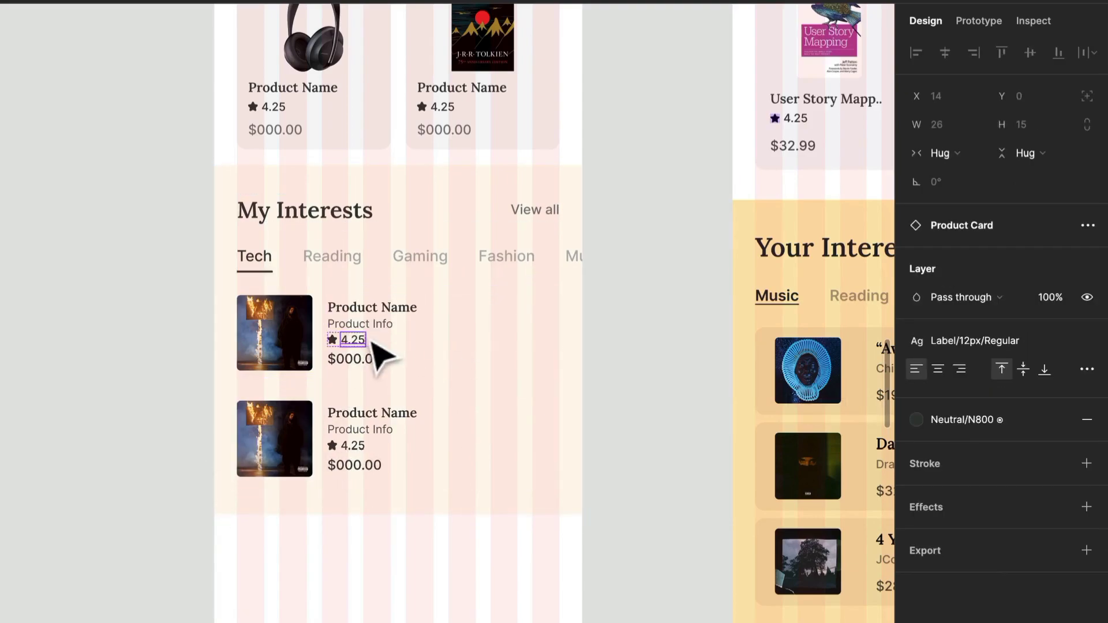
left_click(381, 327)
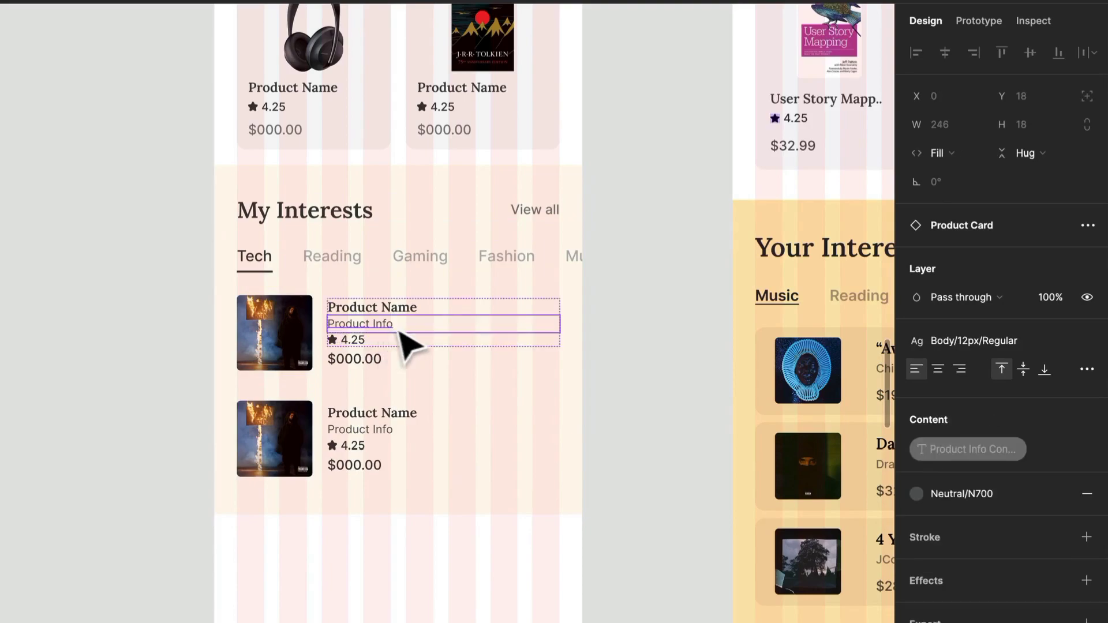
left_click(362, 342)
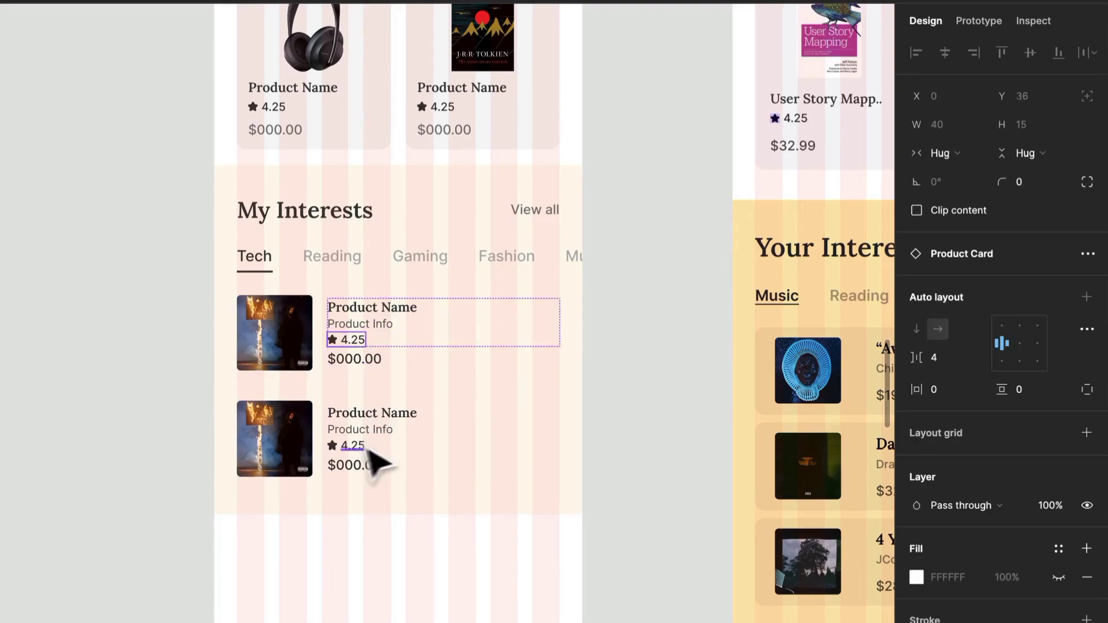
key("Delete")
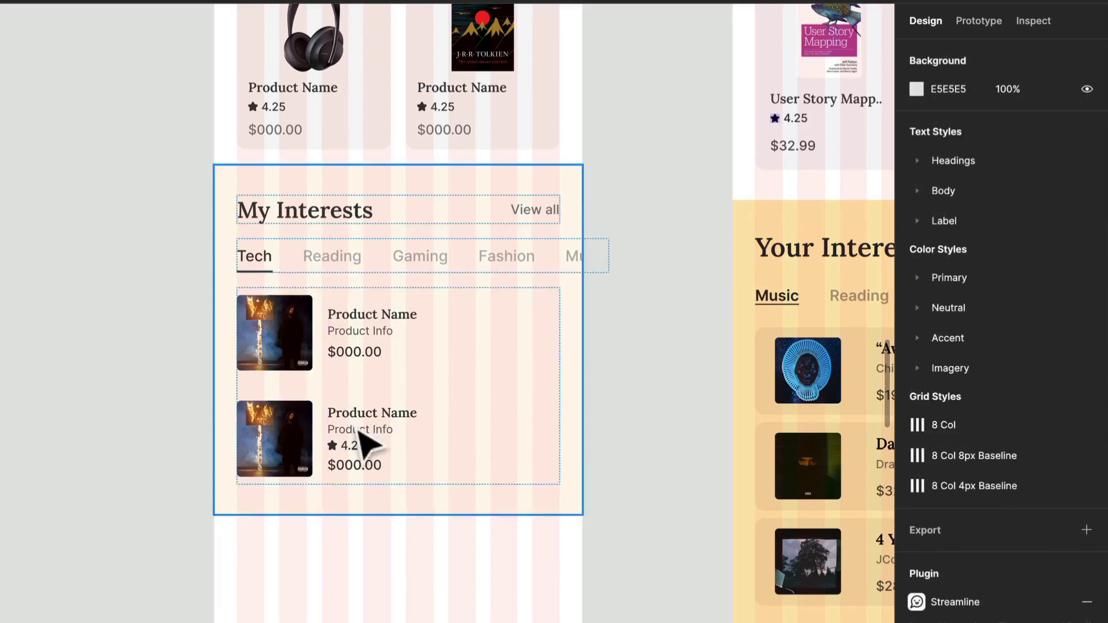
left_click(371, 452)
double_click(378, 452)
double_click(380, 456)
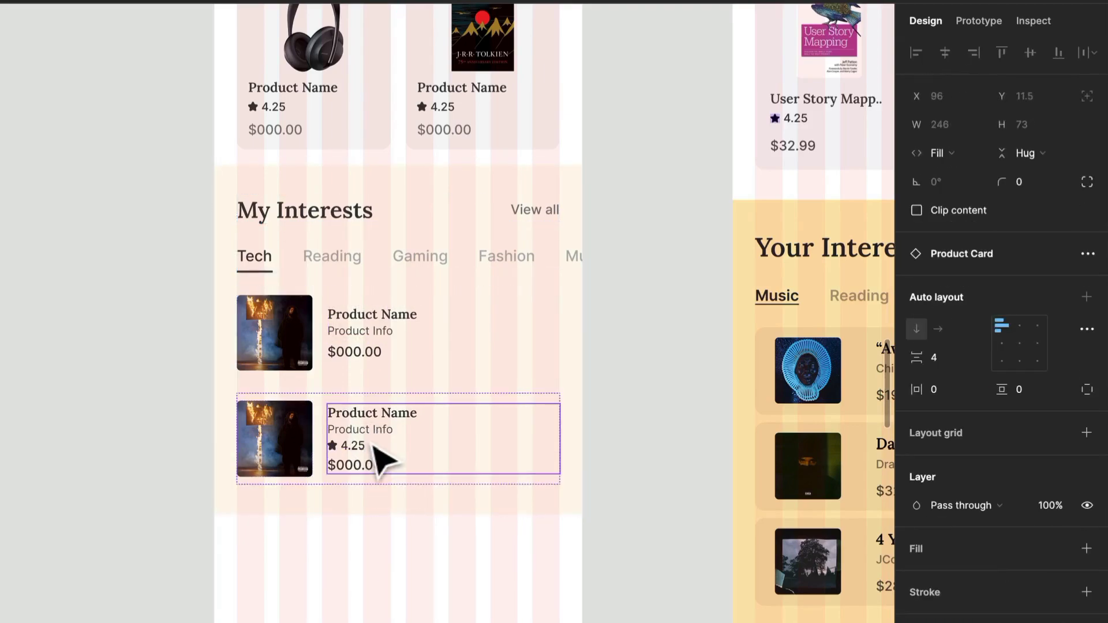
left_click(359, 448)
key("Delete")
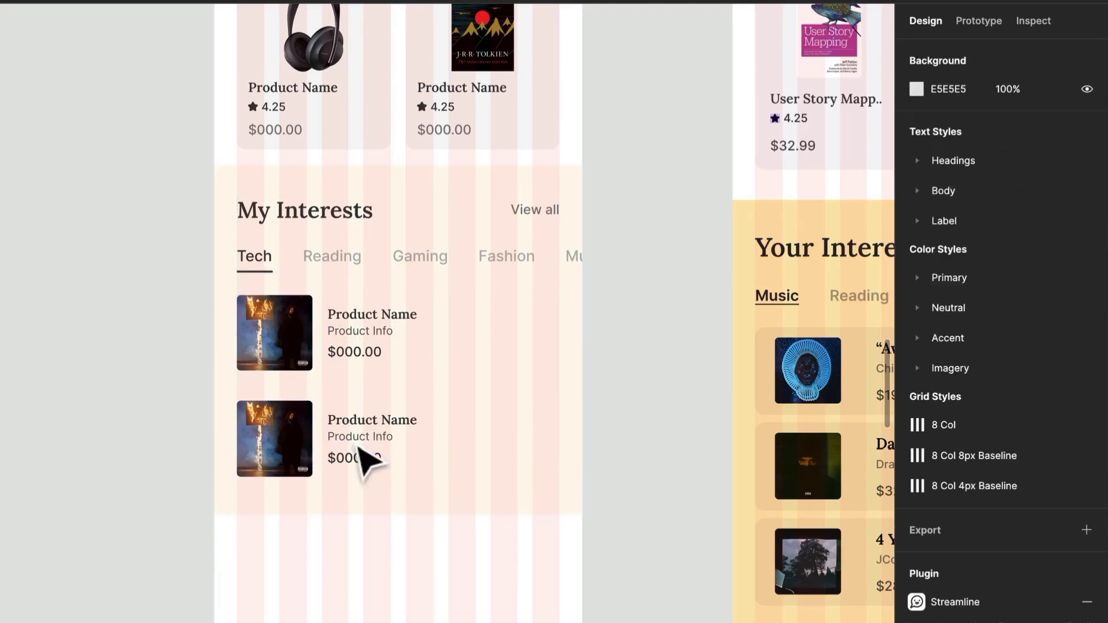
Duplicate a card into a third and wrap all three in a vertical auto layout with 8 spacing
double_click(371, 448)
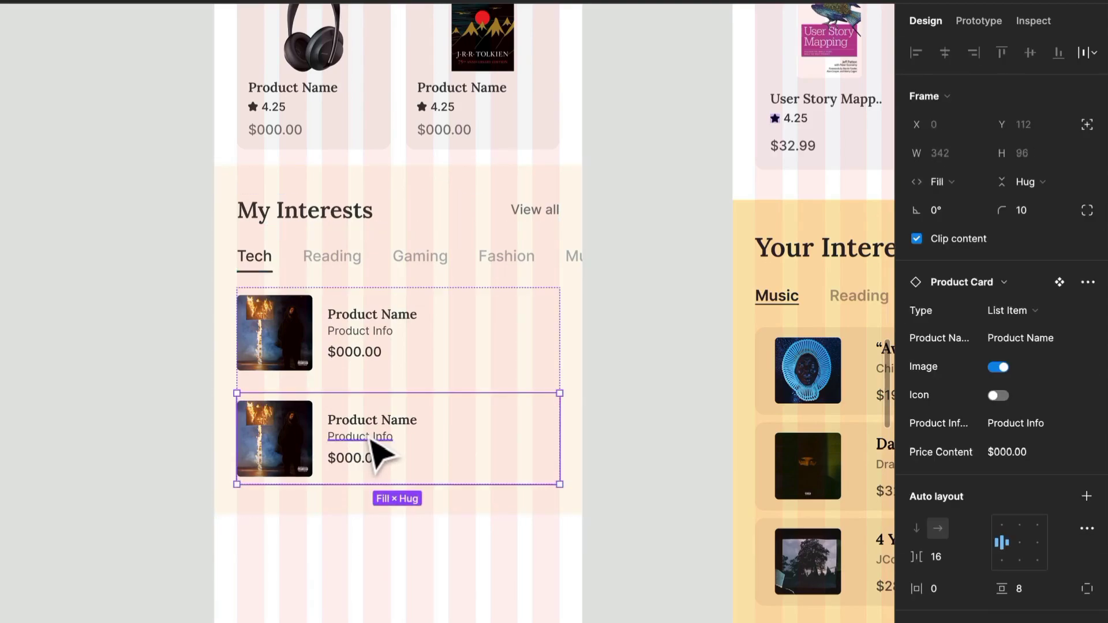
key("ctrl+d")
key("ctrl+a")
key("shift+a")
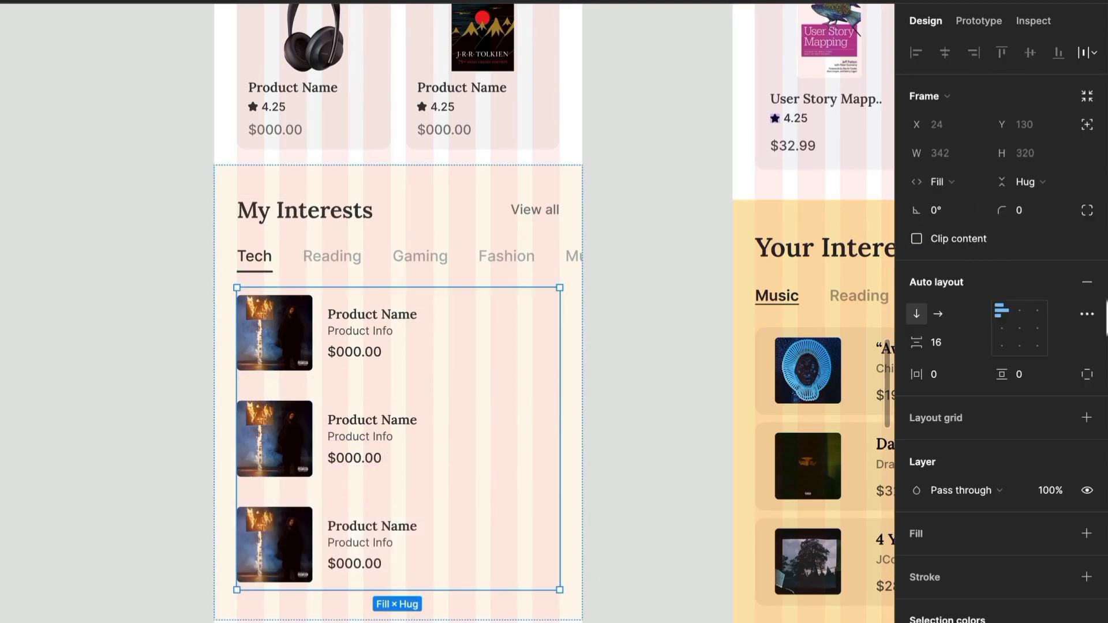
left_click(938, 344)
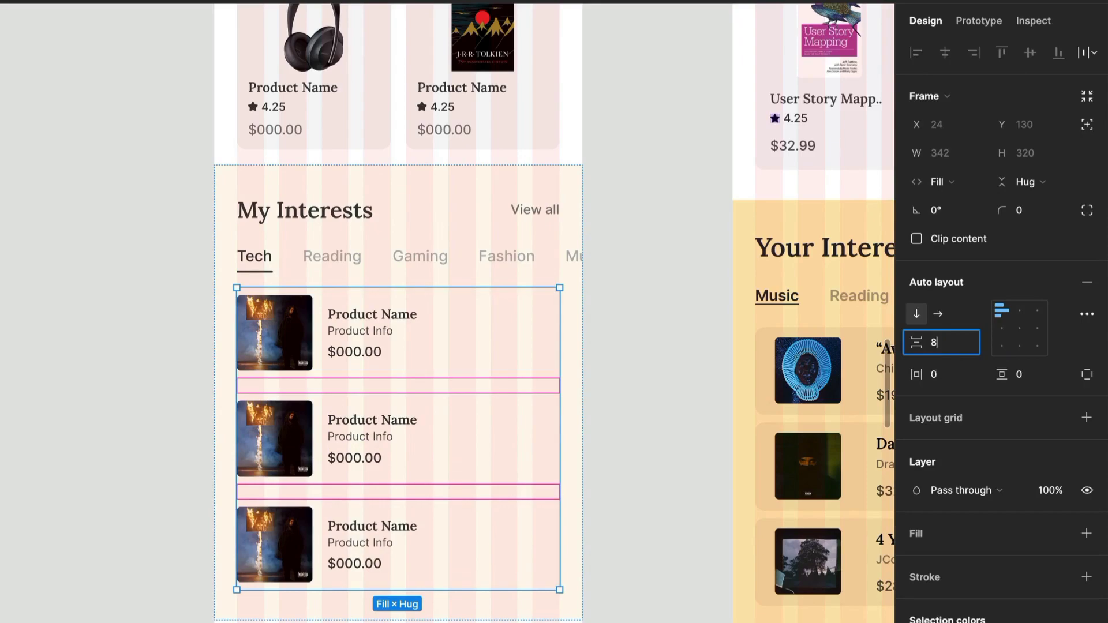
key("Return")
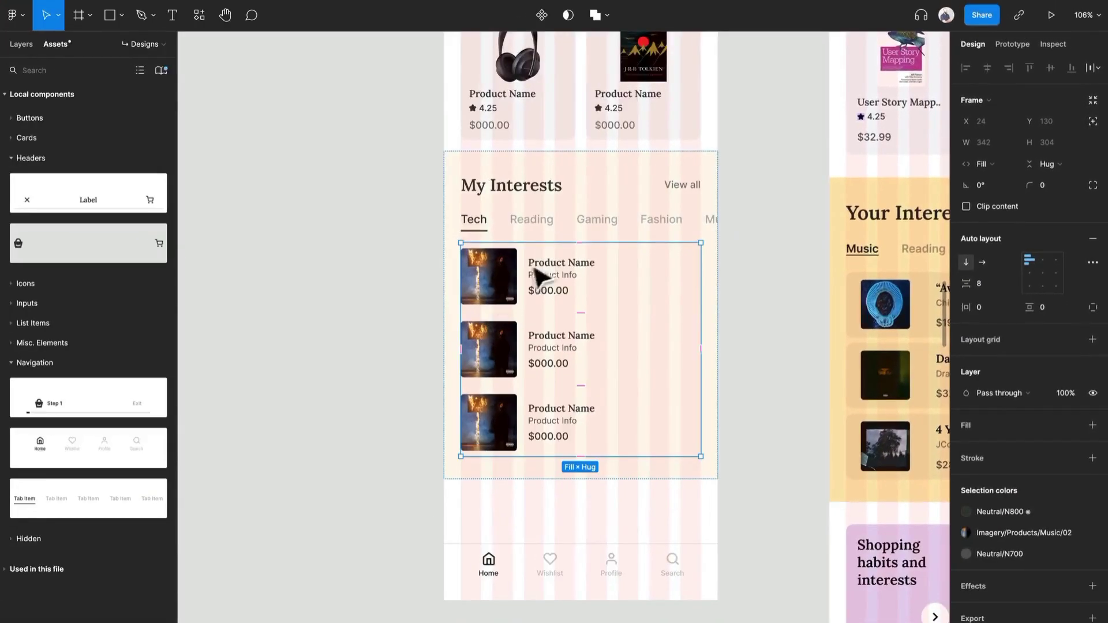
Fill the first two card images with the Electronics laptop and game controller styles
left_click(487, 282)
left_click(487, 283)
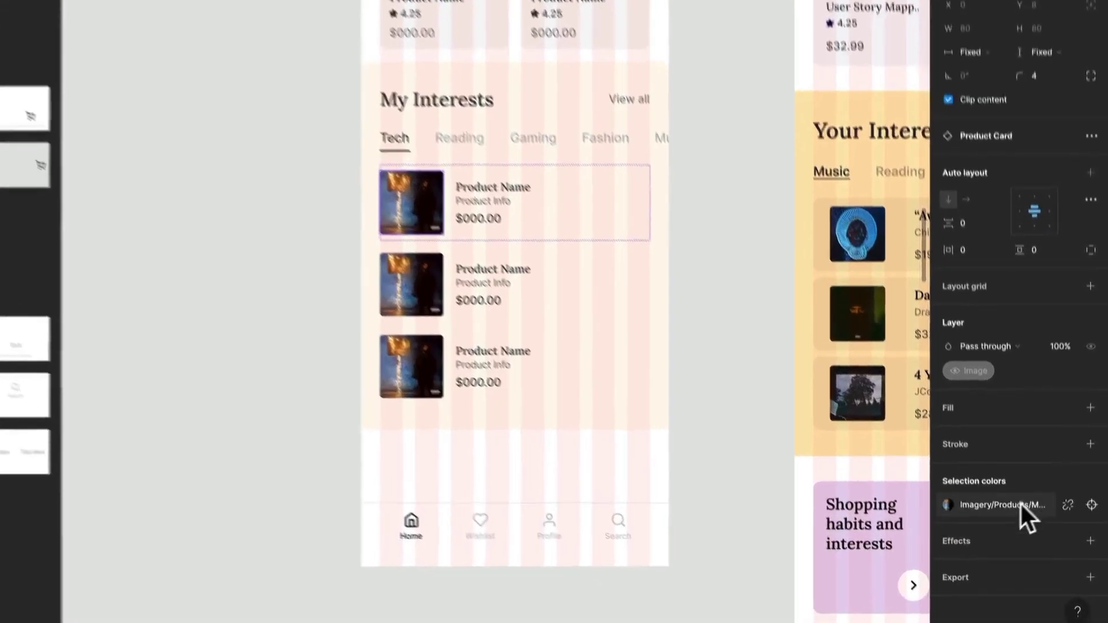
left_click(1027, 546)
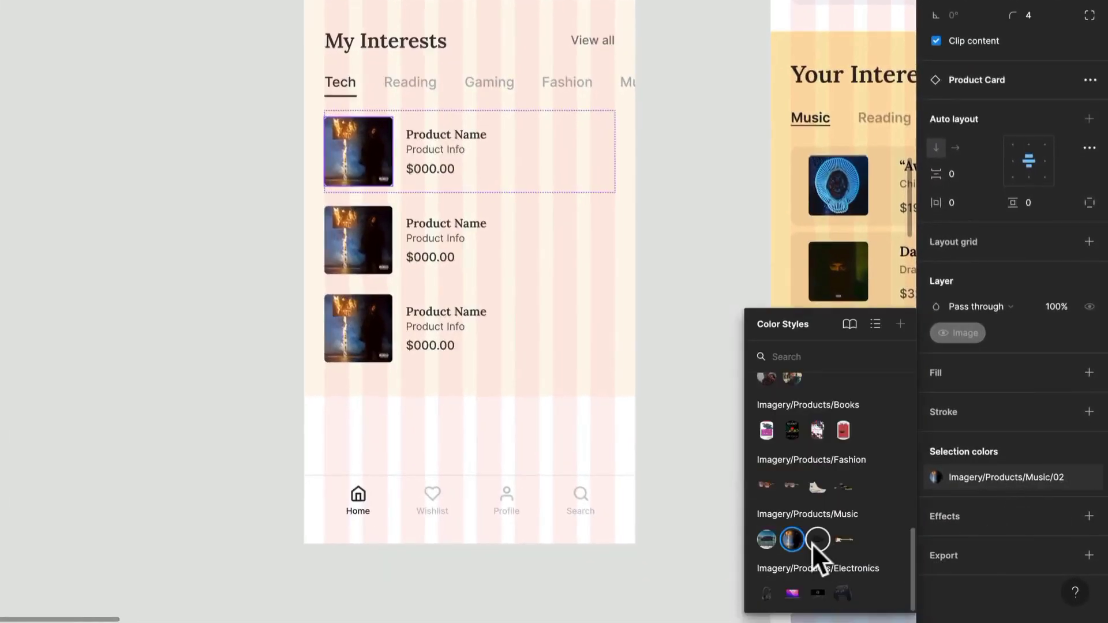
left_click(791, 593)
left_click(364, 266)
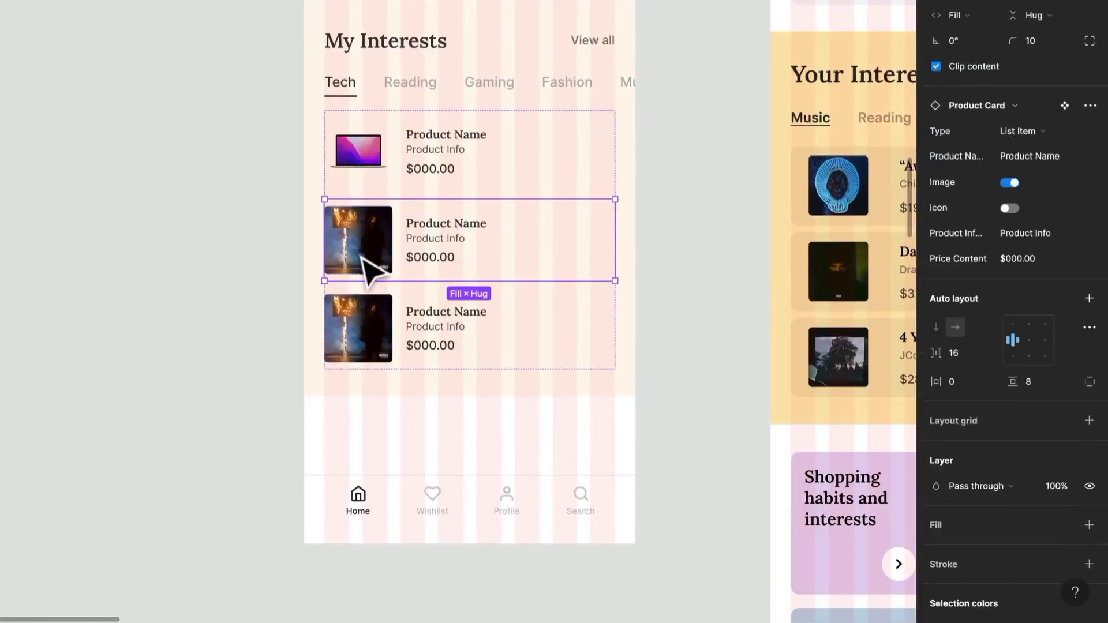
left_click(361, 257)
left_click(969, 159)
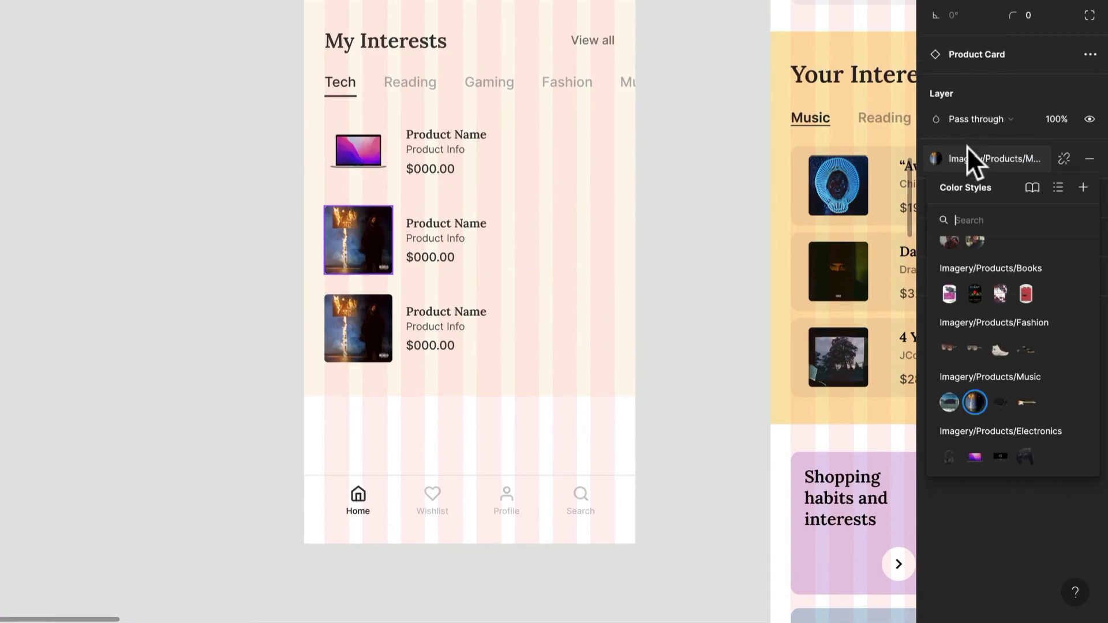
left_click(1027, 457)
Give the third card image the Electronics monitor style
left_click(358, 357)
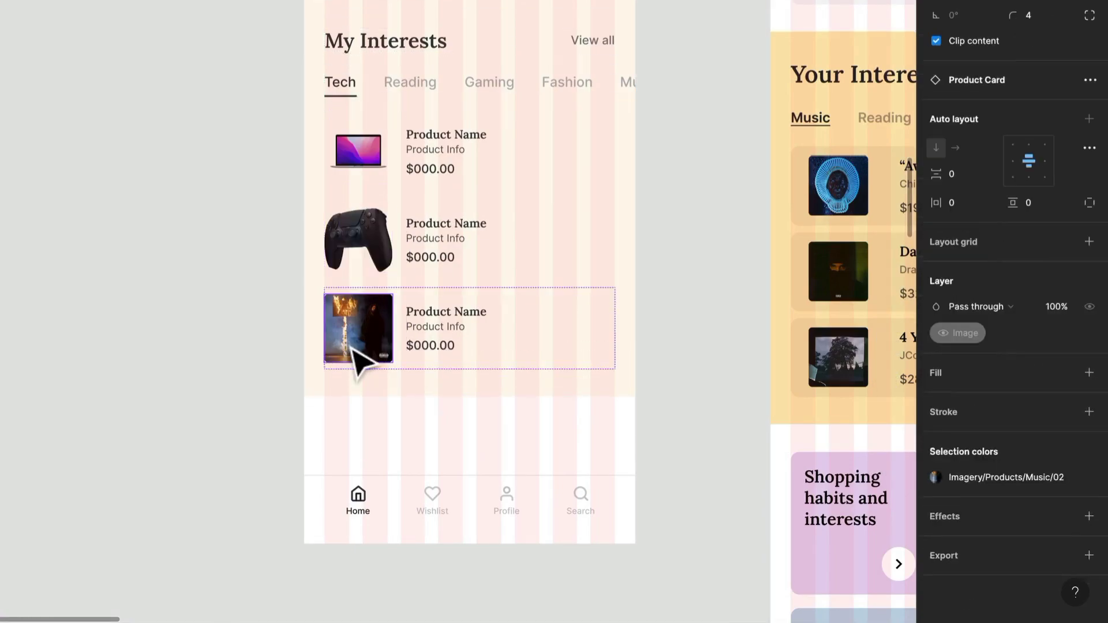
left_click(1033, 482)
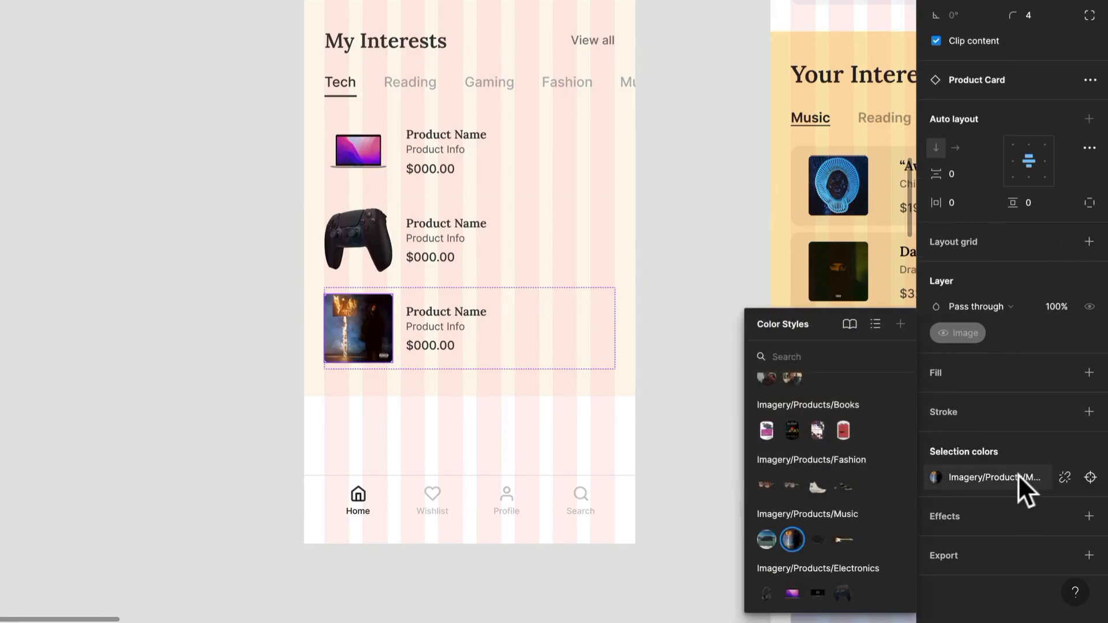
left_click(817, 593)
left_click(705, 345)
scroll(712, 352, "right", 2)
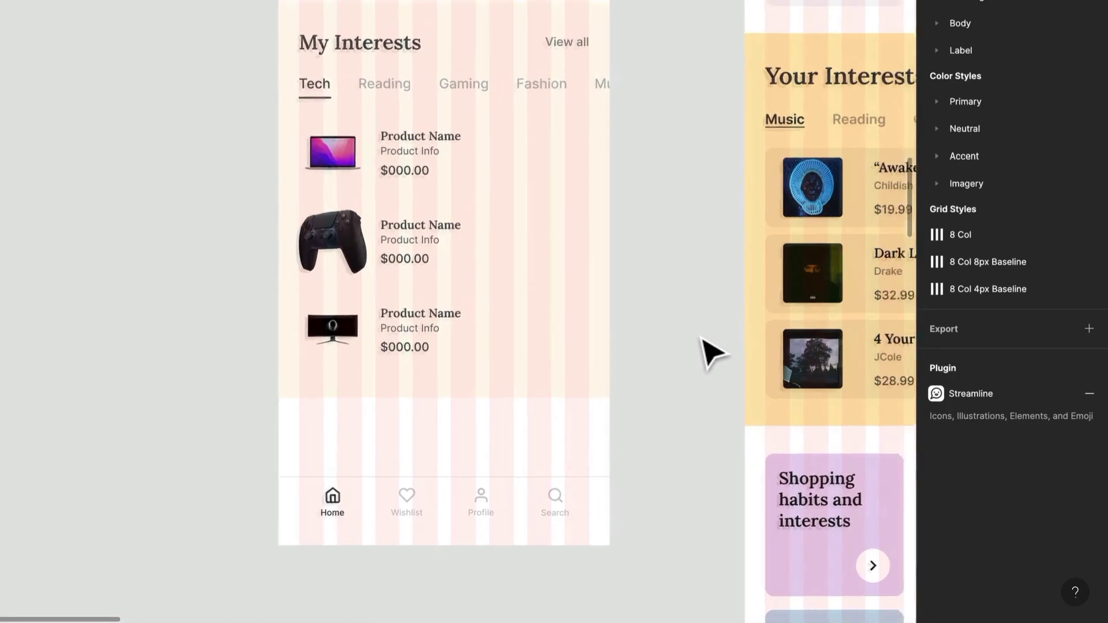
scroll(713, 352, "up", 1)
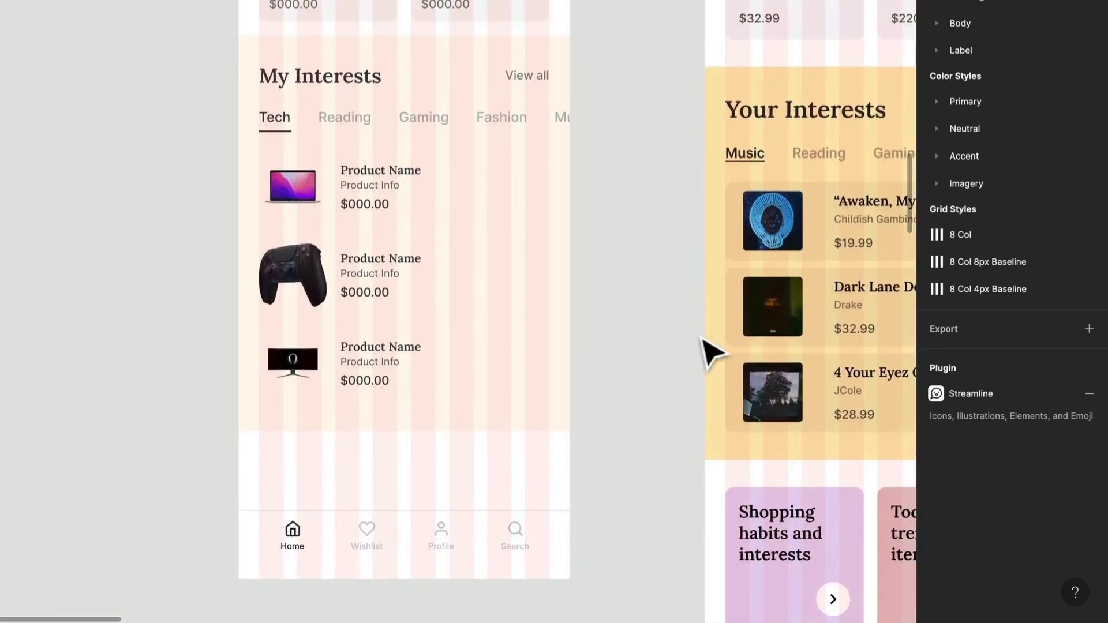
Hide the layout grids with Ctrl+G and pan around to review the finished Home frame
key("ctrl+g")
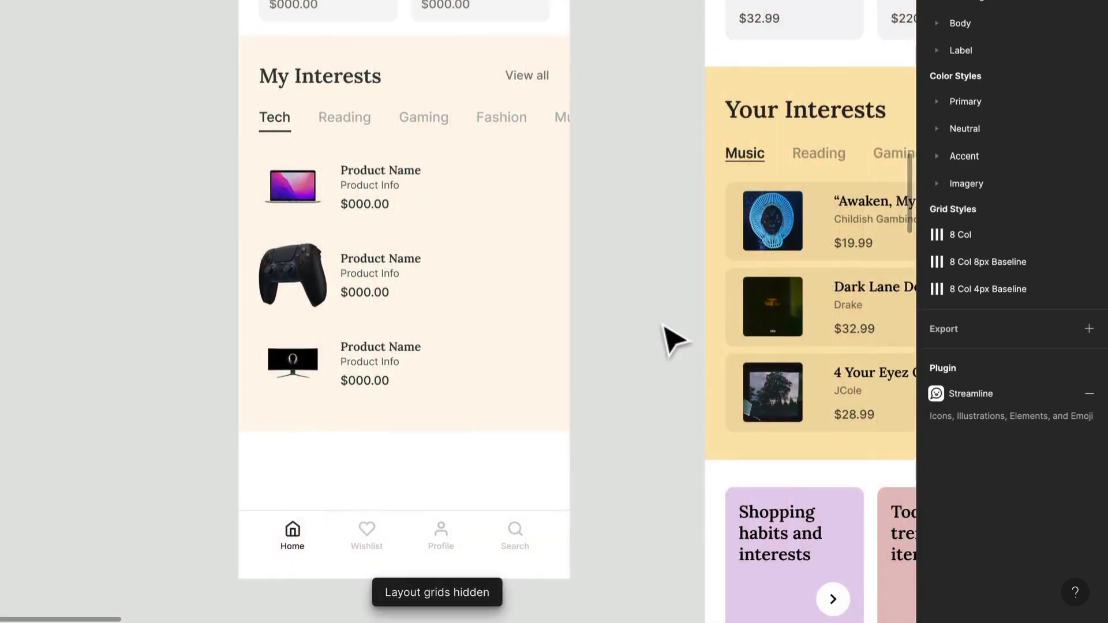
scroll(673, 340, "down", 2)
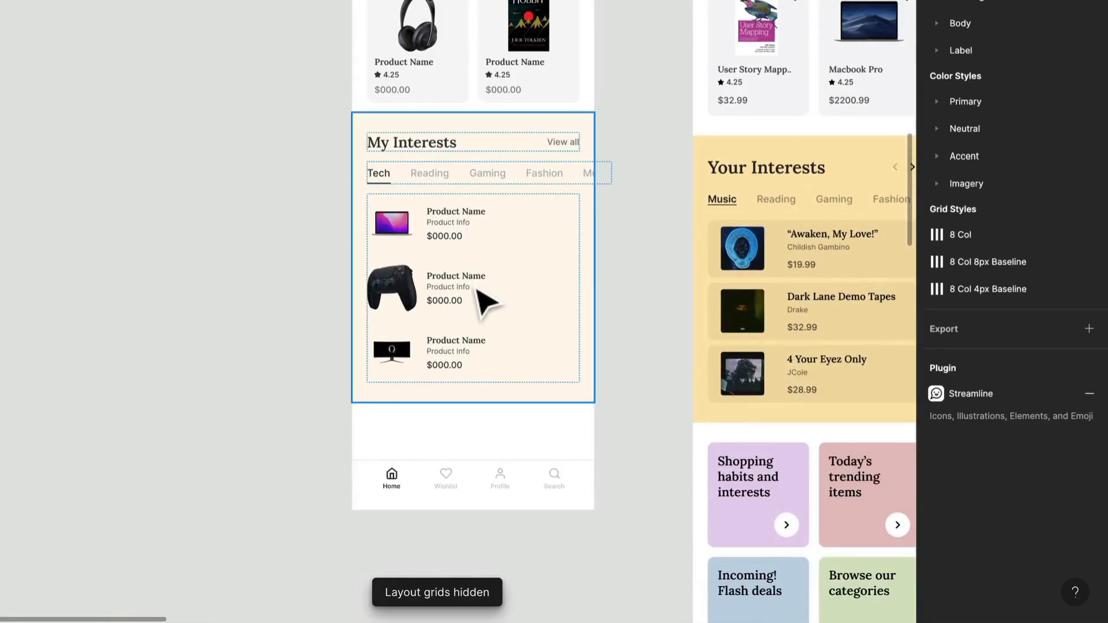
scroll(487, 299, "up", 3)
scroll(487, 299, "right", 2)
scroll(485, 297, "up", 1)
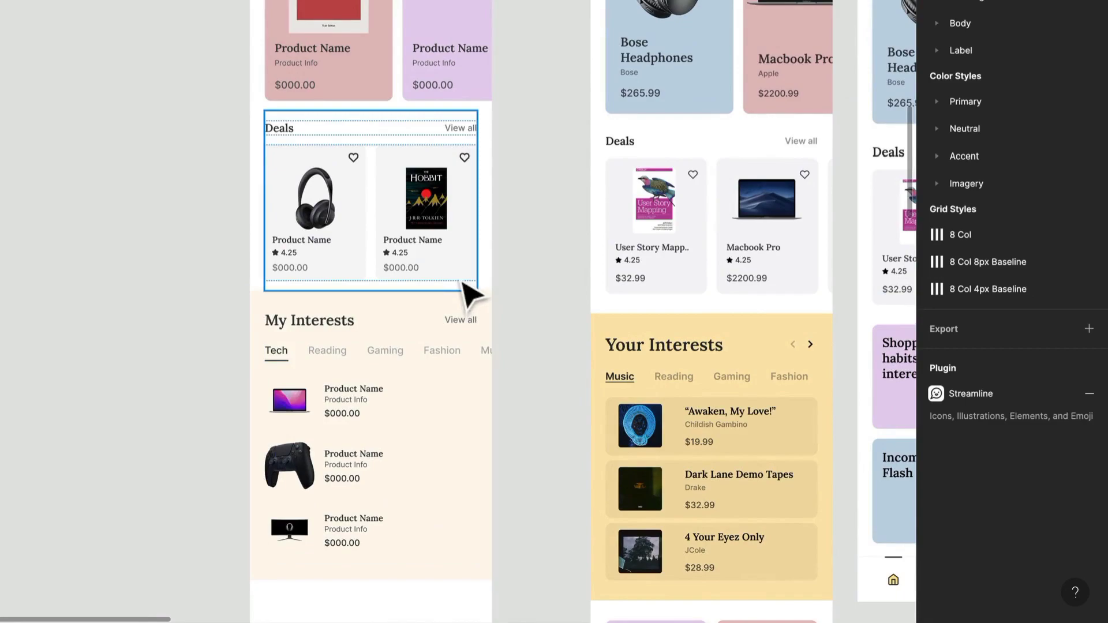
left_click(478, 325)
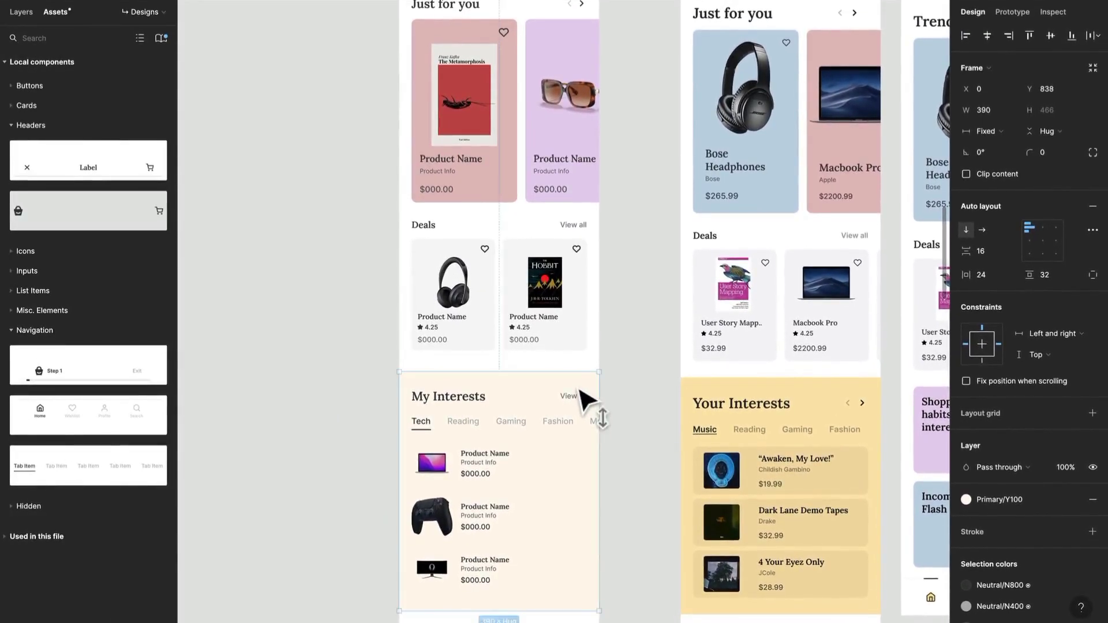
left_click(625, 383)
scroll(624, 382, "down", 2)
scroll(633, 394, "right", 3)
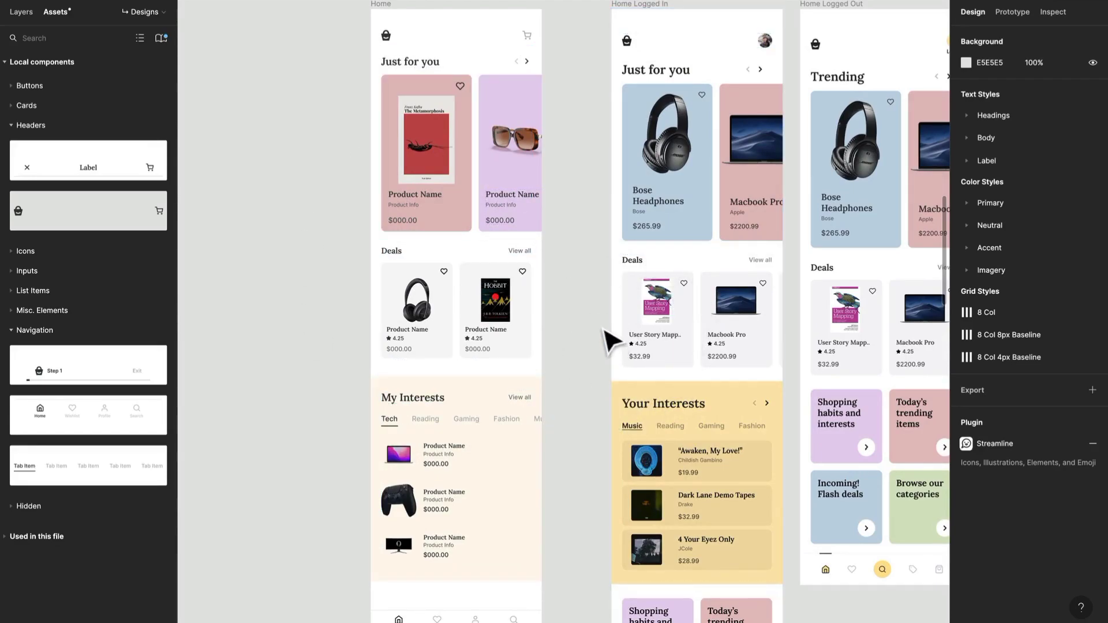
scroll(604, 330, "down", 3)
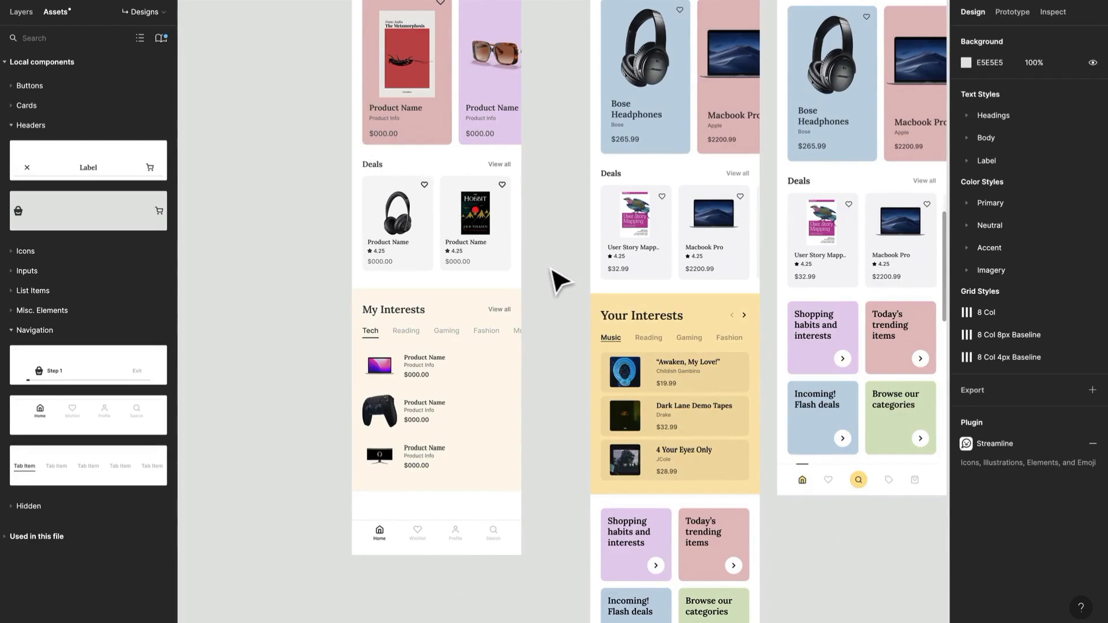
scroll(557, 281, "up", 3)
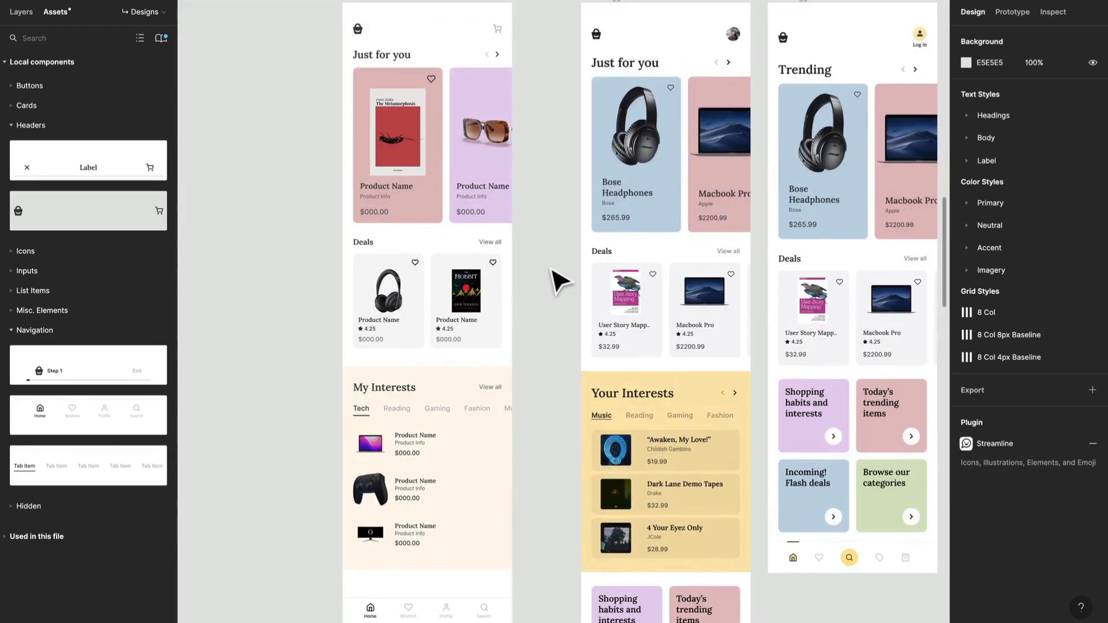